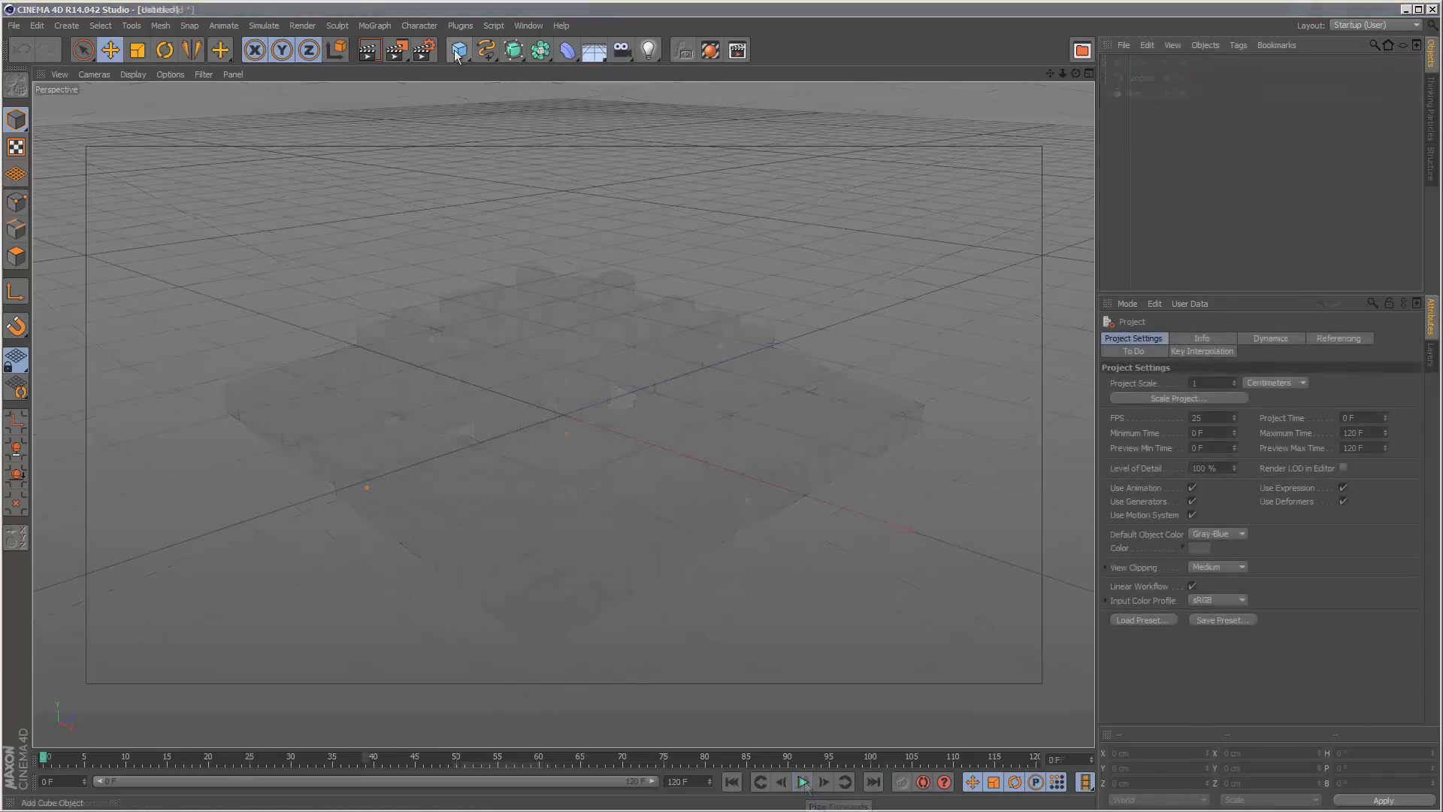
# Add a cube and set its size to 100 cm on the X, Y and Z axes.
pyautogui.click(459, 49)
pyautogui.click(588, 75)
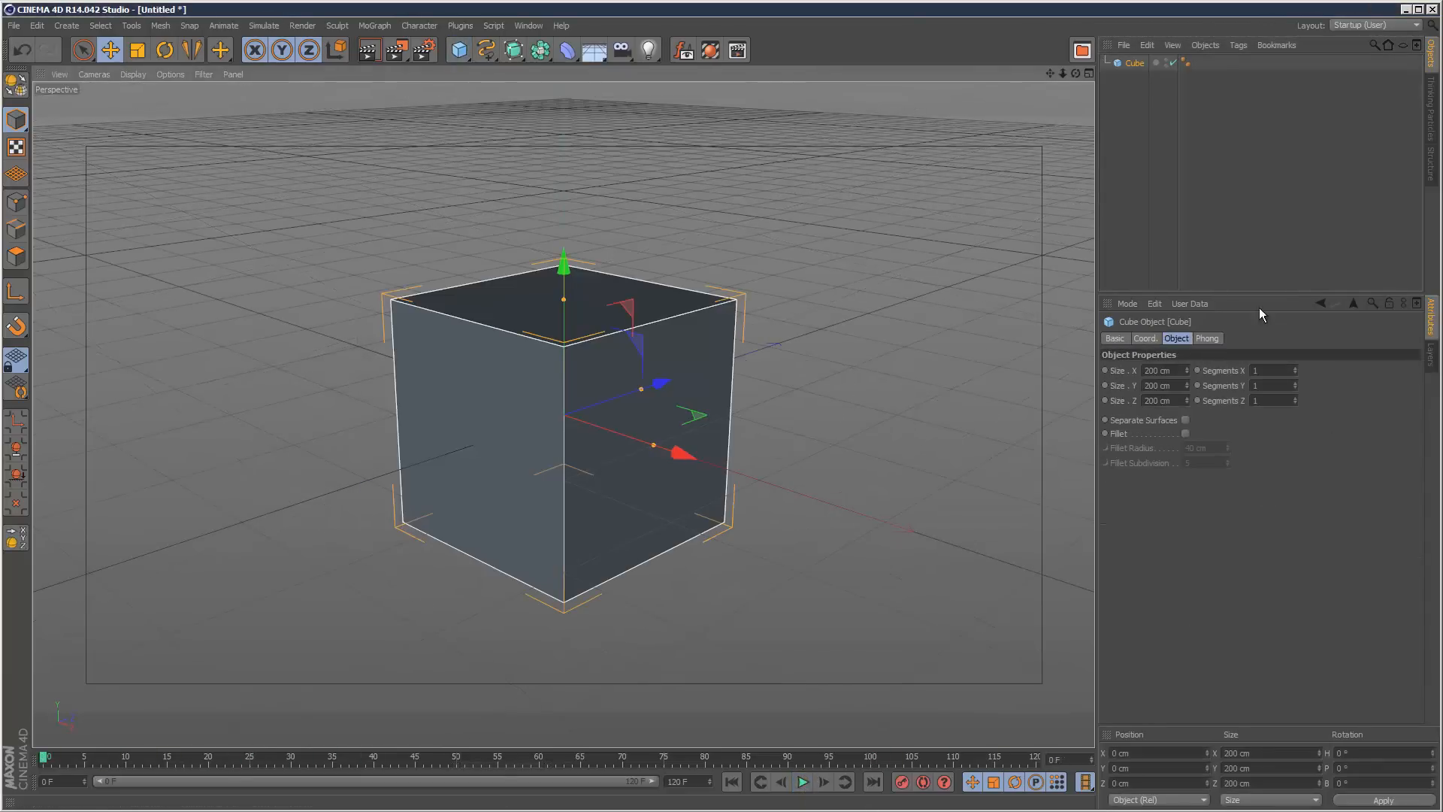
pyautogui.write('100')
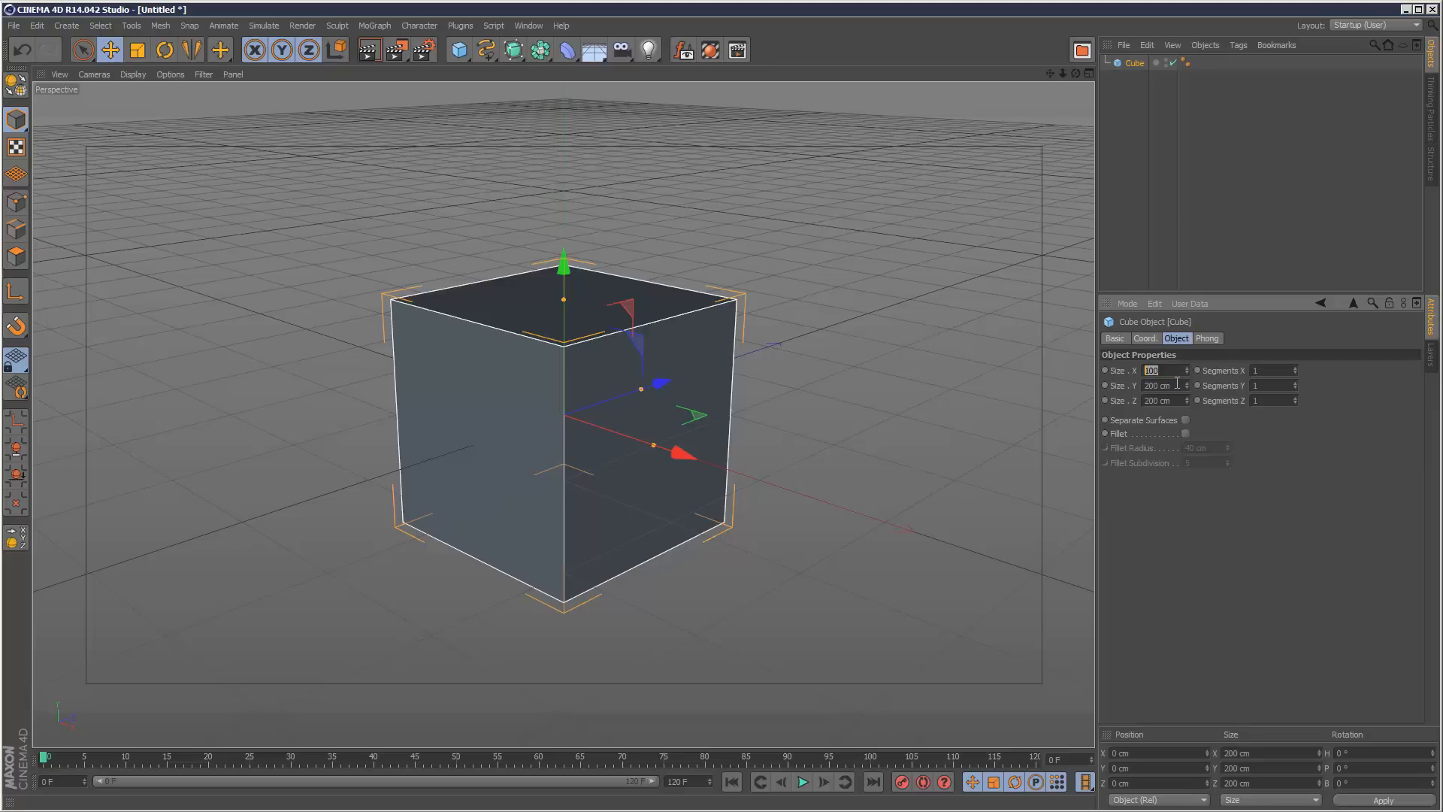
pyautogui.press('Tab')
pyautogui.press('Tab')
pyautogui.write('100')
pyautogui.press('Return')
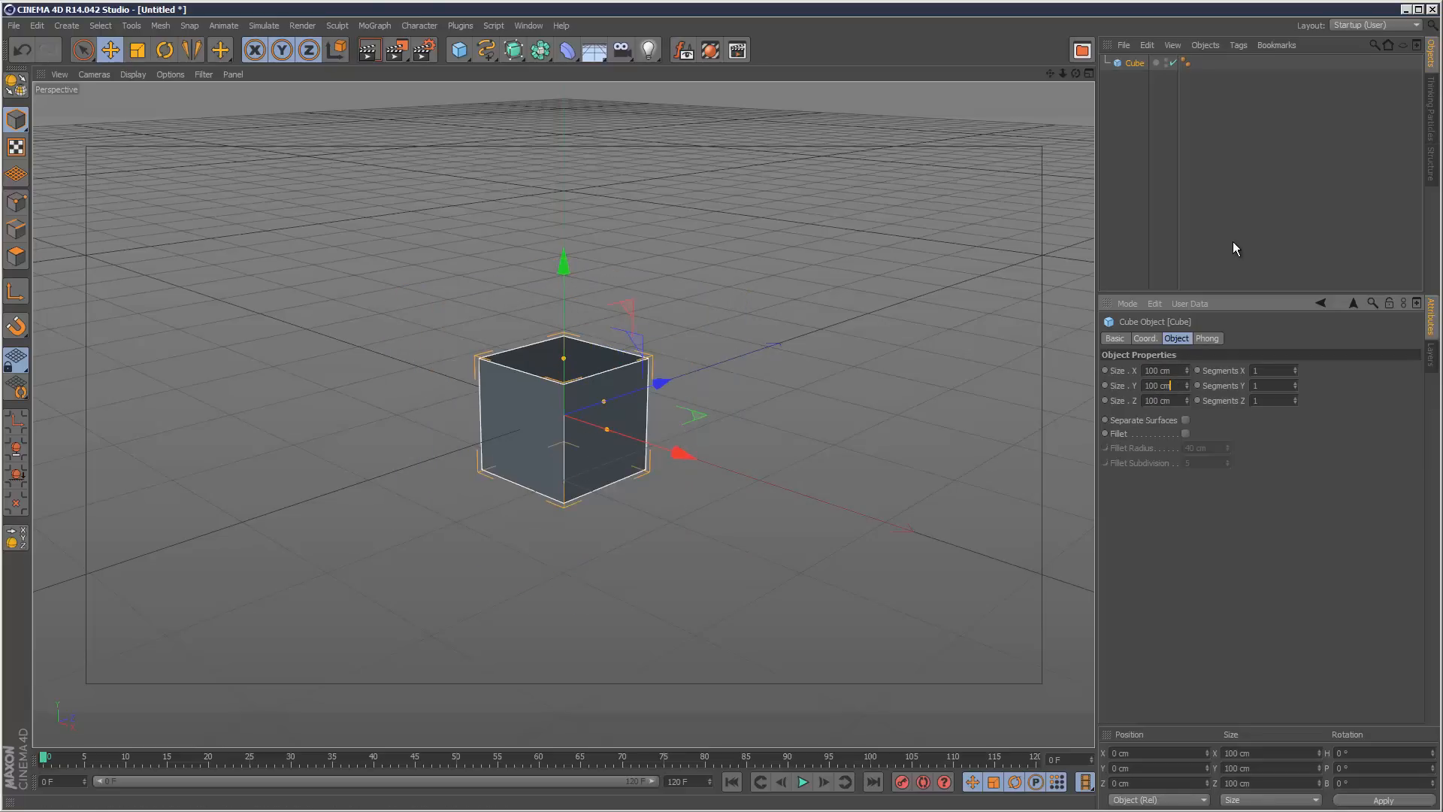
# Add a MoGraph Cloner and make the cube its child.
pyautogui.click(1156, 87)
pyautogui.click(1133, 63)
pyautogui.click(367, 25)
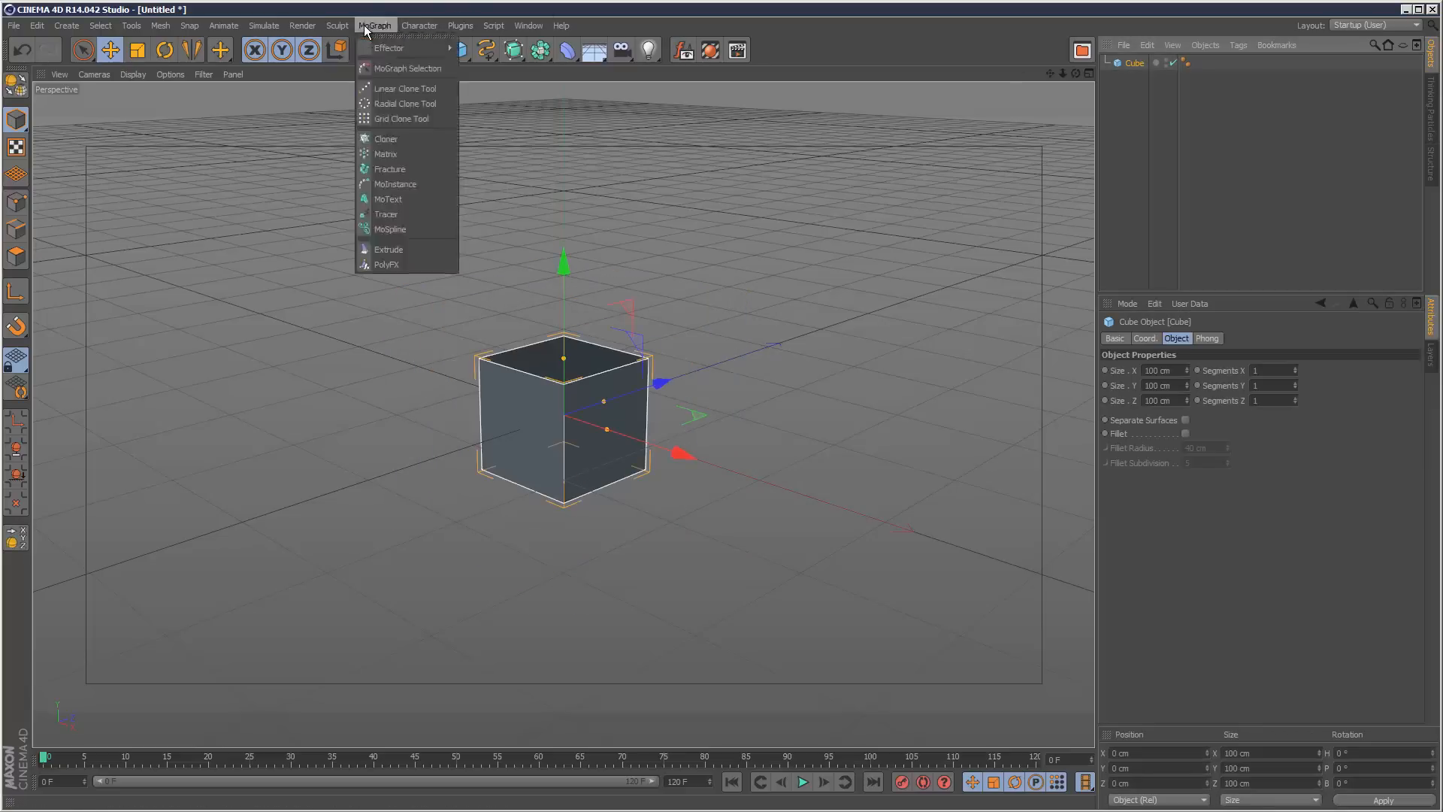
pyautogui.click(390, 139)
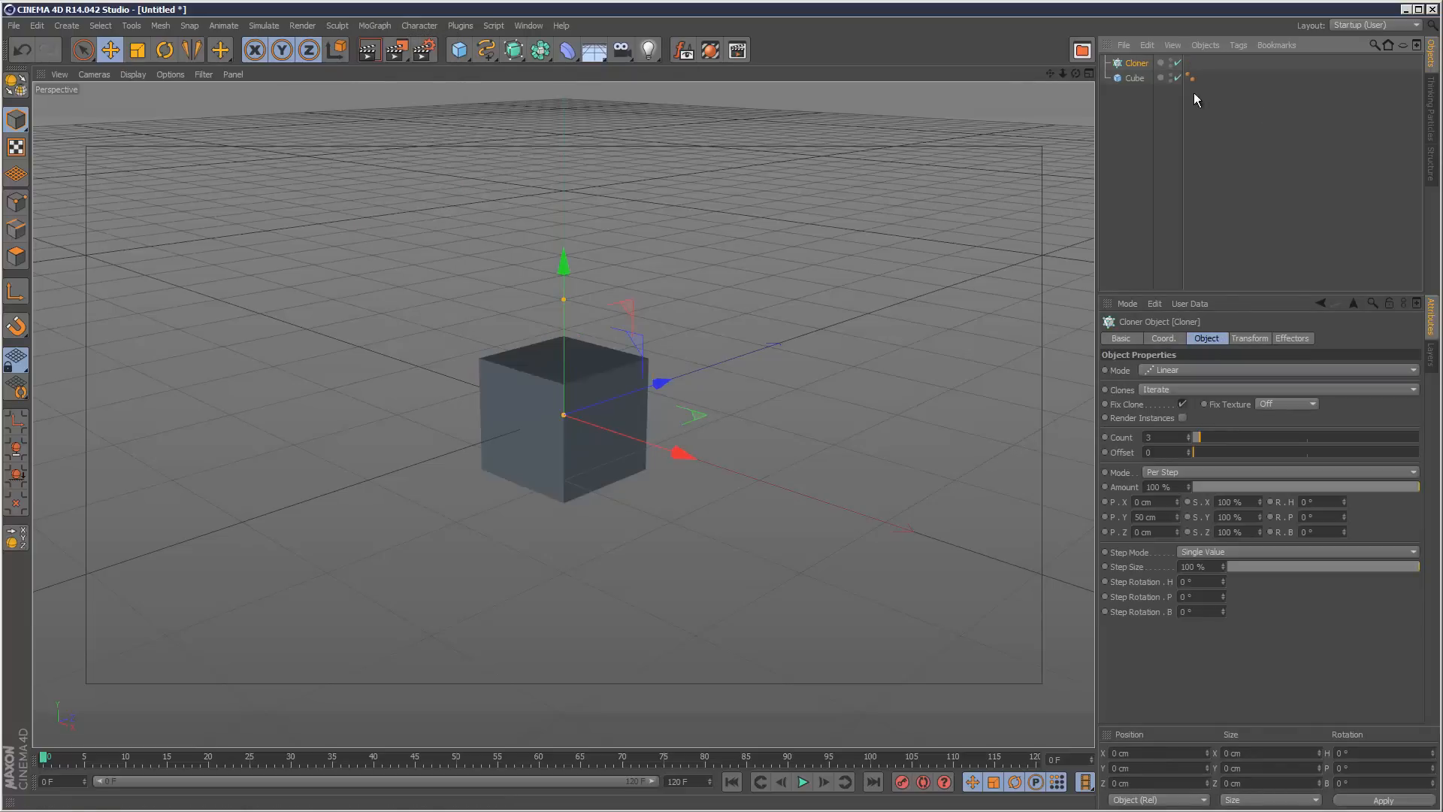
pyautogui.moveTo(1136, 80); pyautogui.dragTo(1143, 61)
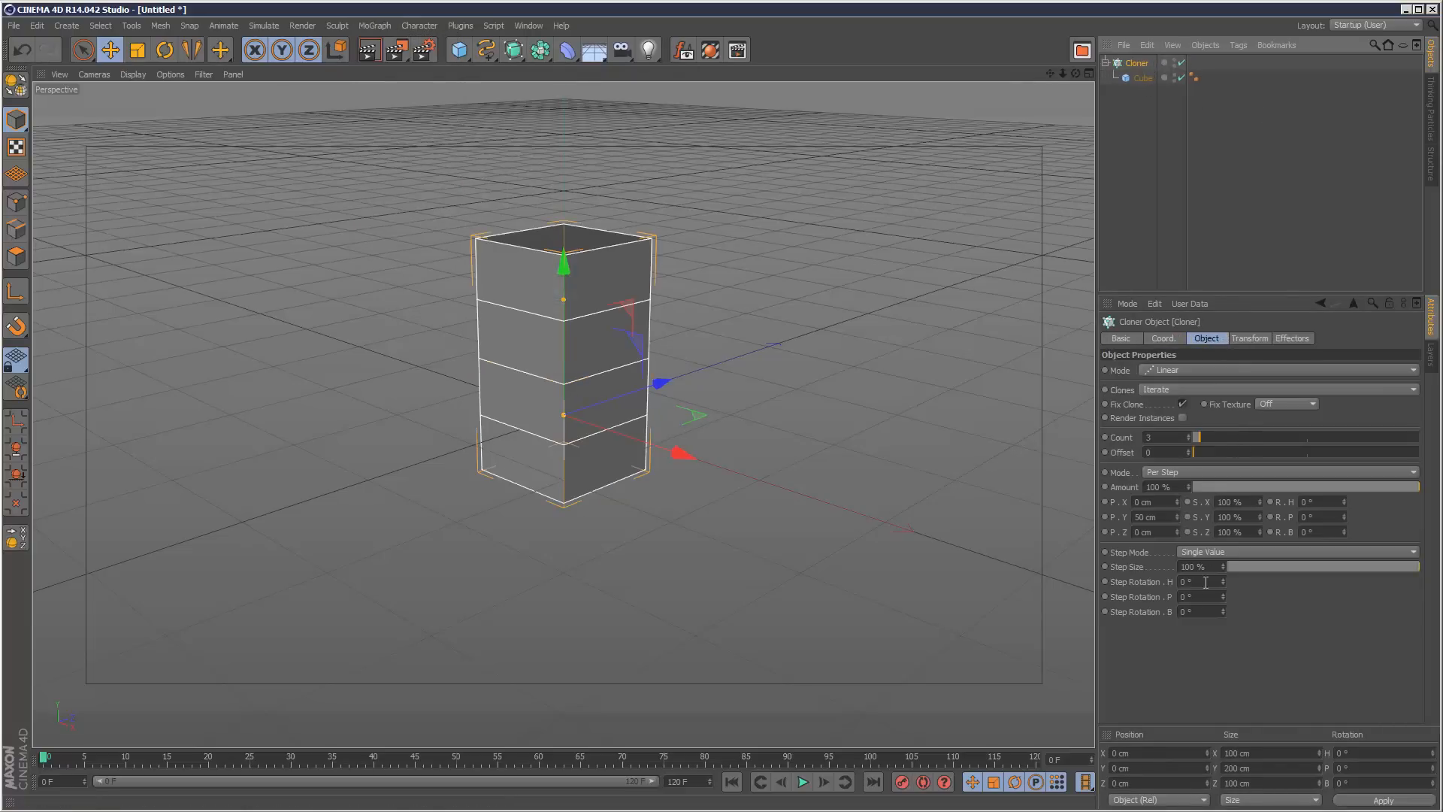
# Set the Cloner to Grid Array mode with a count of 16 × 1 × 16.
pyautogui.click(1201, 372)
pyautogui.click(1190, 418)
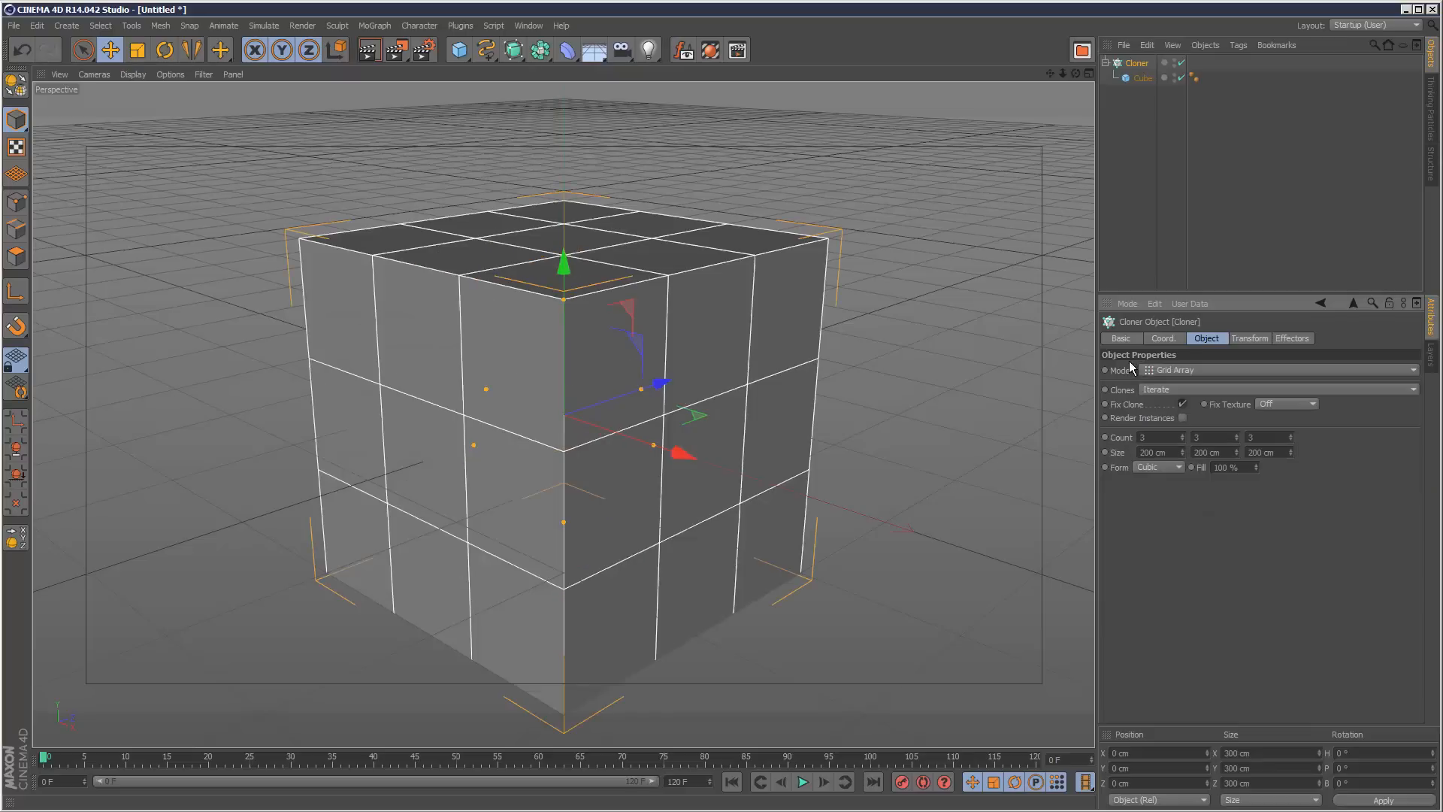
pyautogui.click(1161, 438)
pyautogui.write('16')
pyautogui.click(1275, 438)
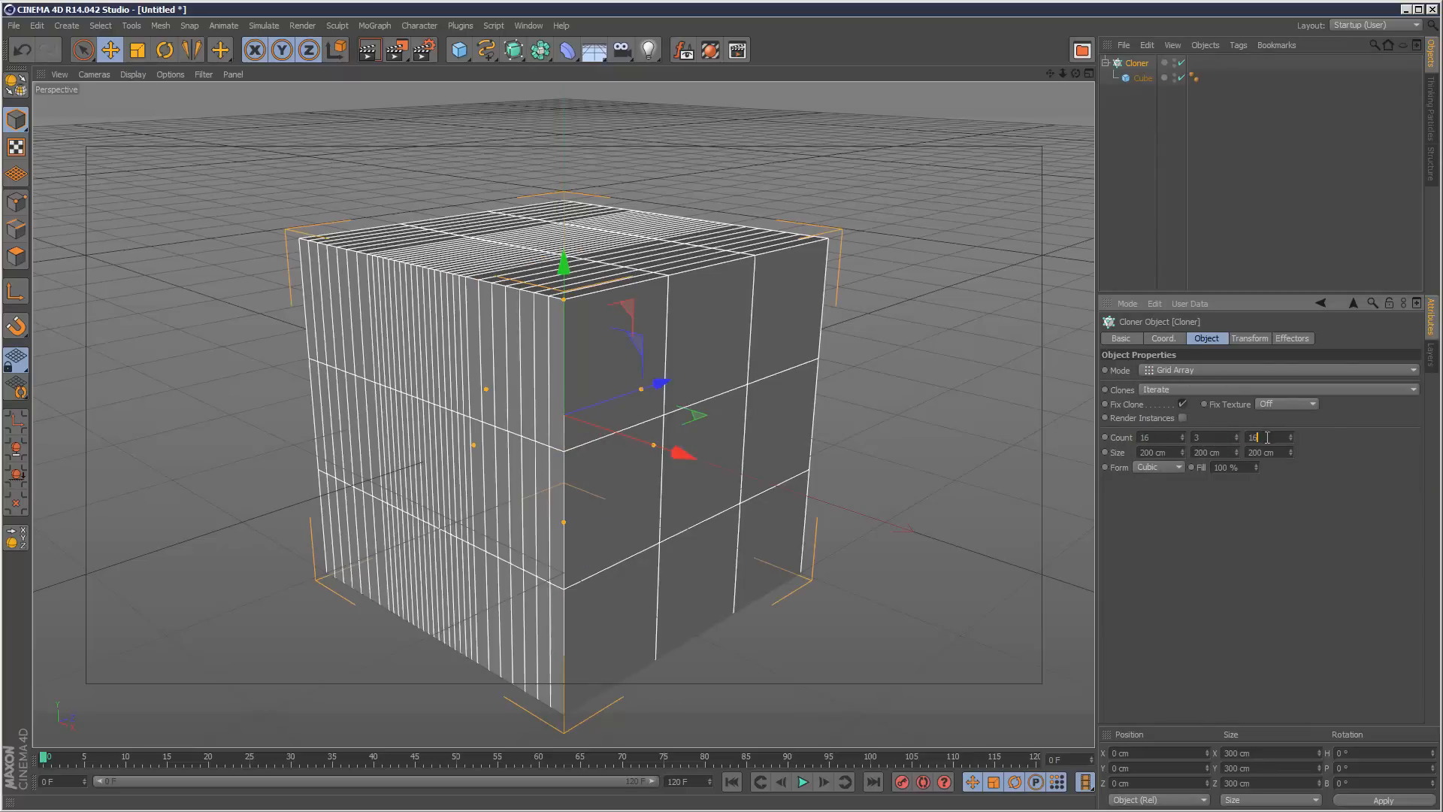
pyautogui.click(1207, 438)
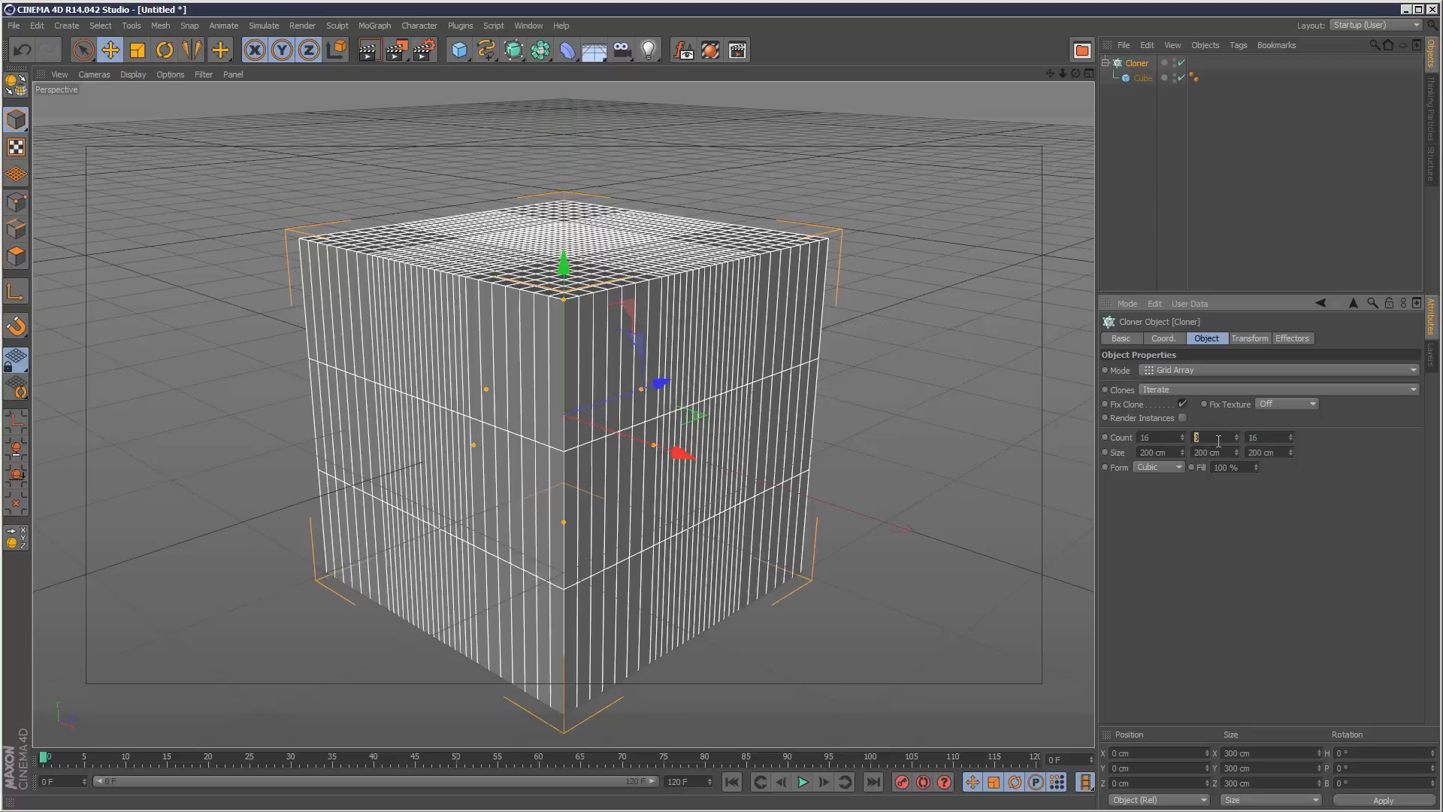
pyautogui.write('1')
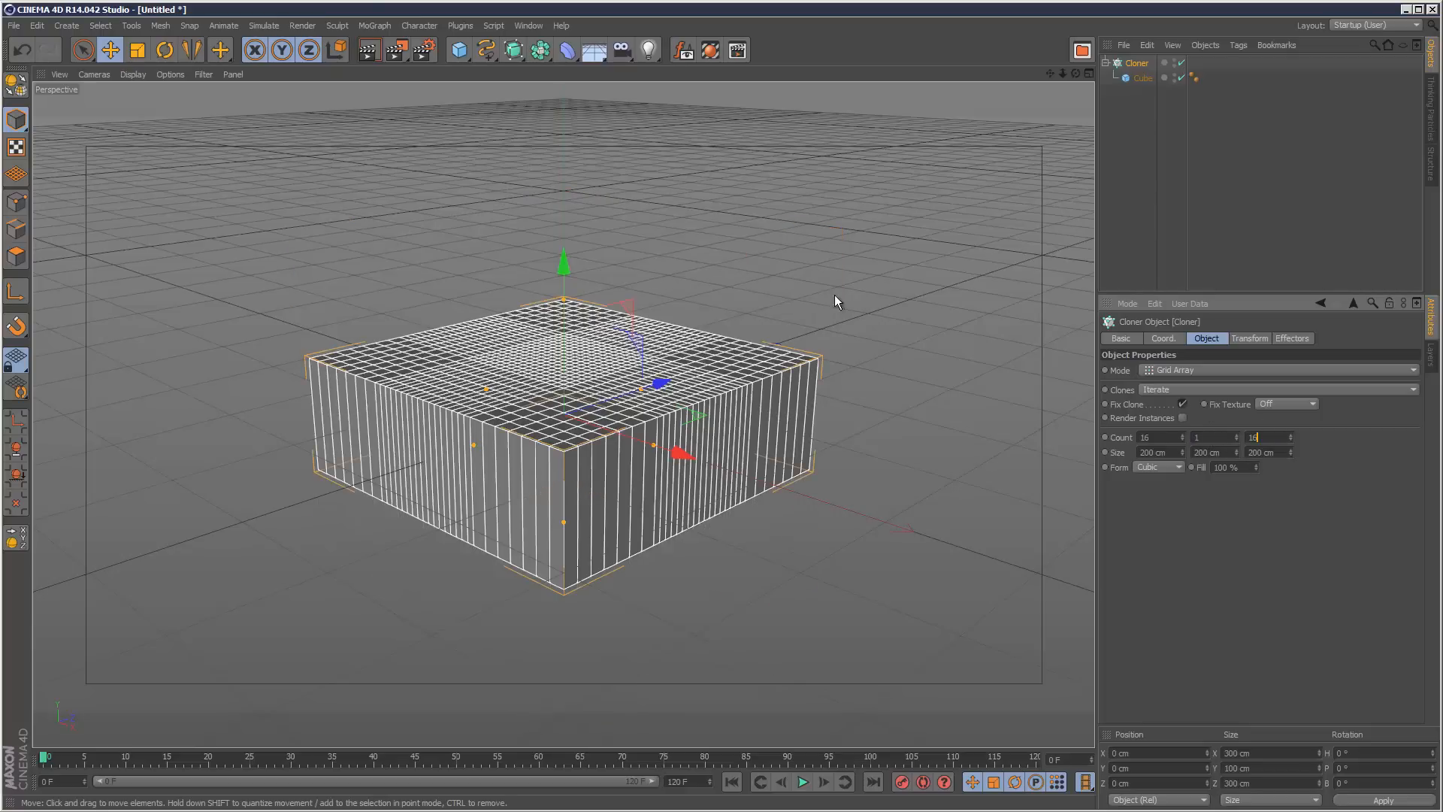
# Set the Cloner's grid size to 1600 cm along X and Z, keeping the Z count at 16.
pyautogui.moveTo(1174, 454); pyautogui.dragTo(1132, 447)
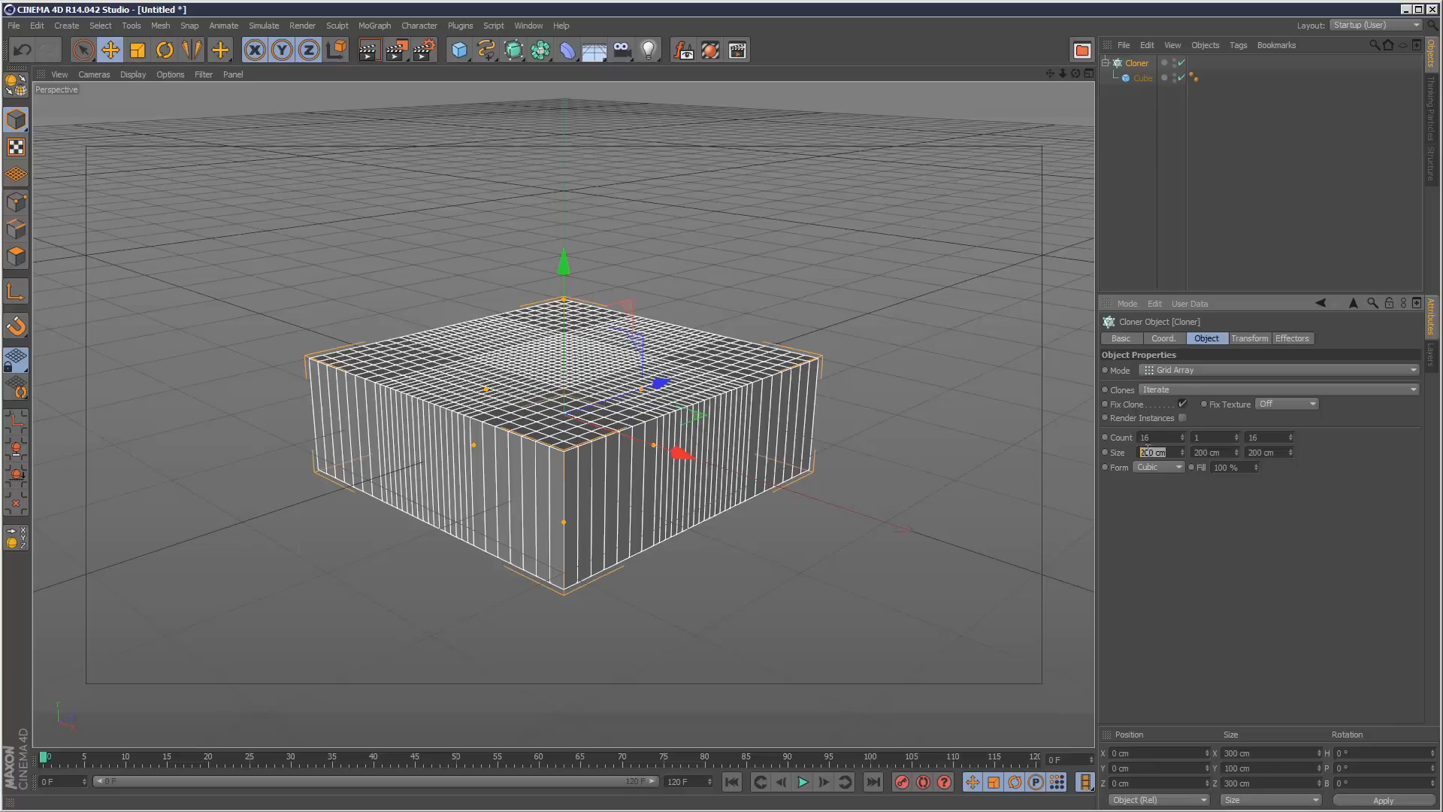
pyautogui.write('1600')
pyautogui.click(1286, 452)
pyautogui.moveTo(1286, 454); pyautogui.dragTo(1230, 453)
pyautogui.write('16')
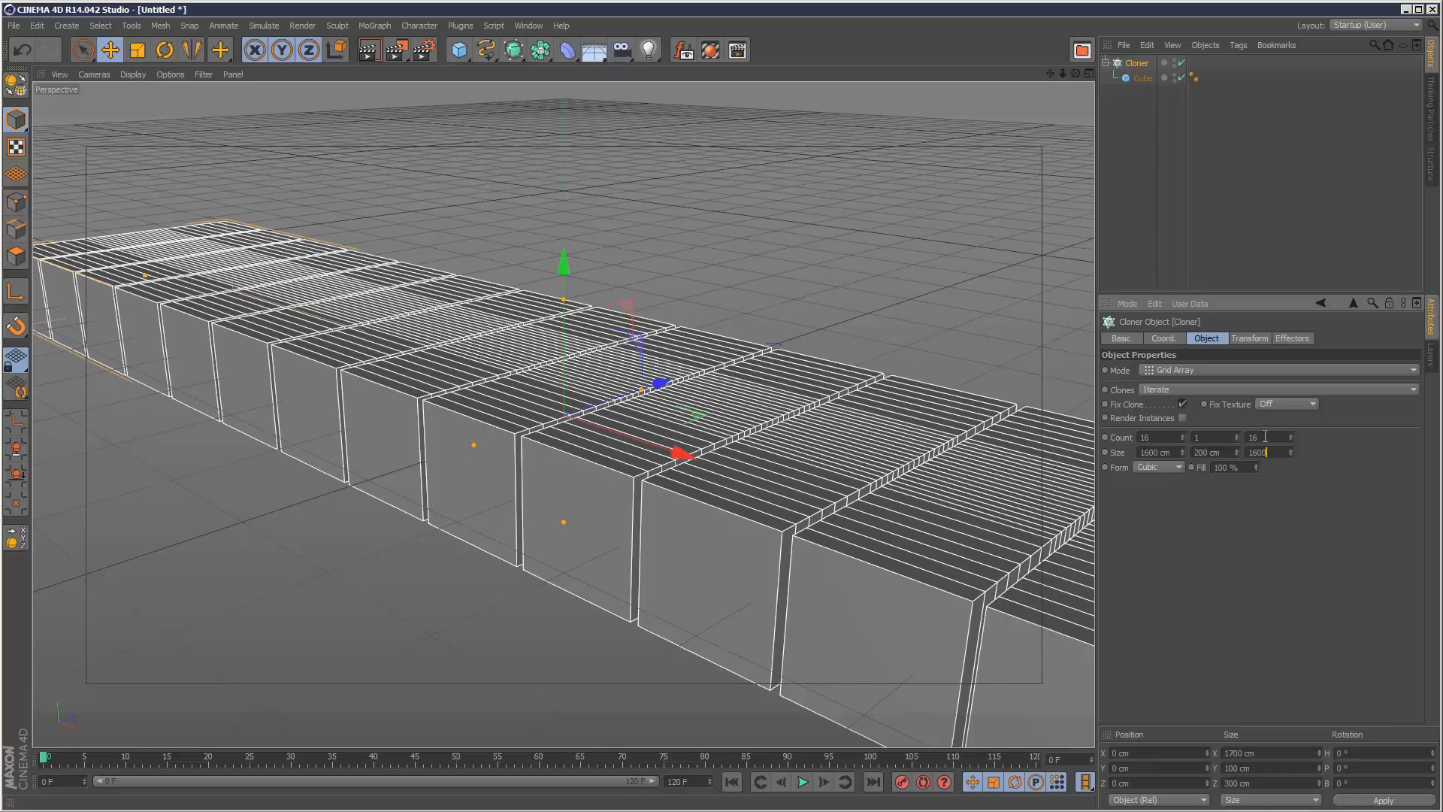
pyautogui.click(1258, 438)
pyautogui.write('16')
pyautogui.press('Return')
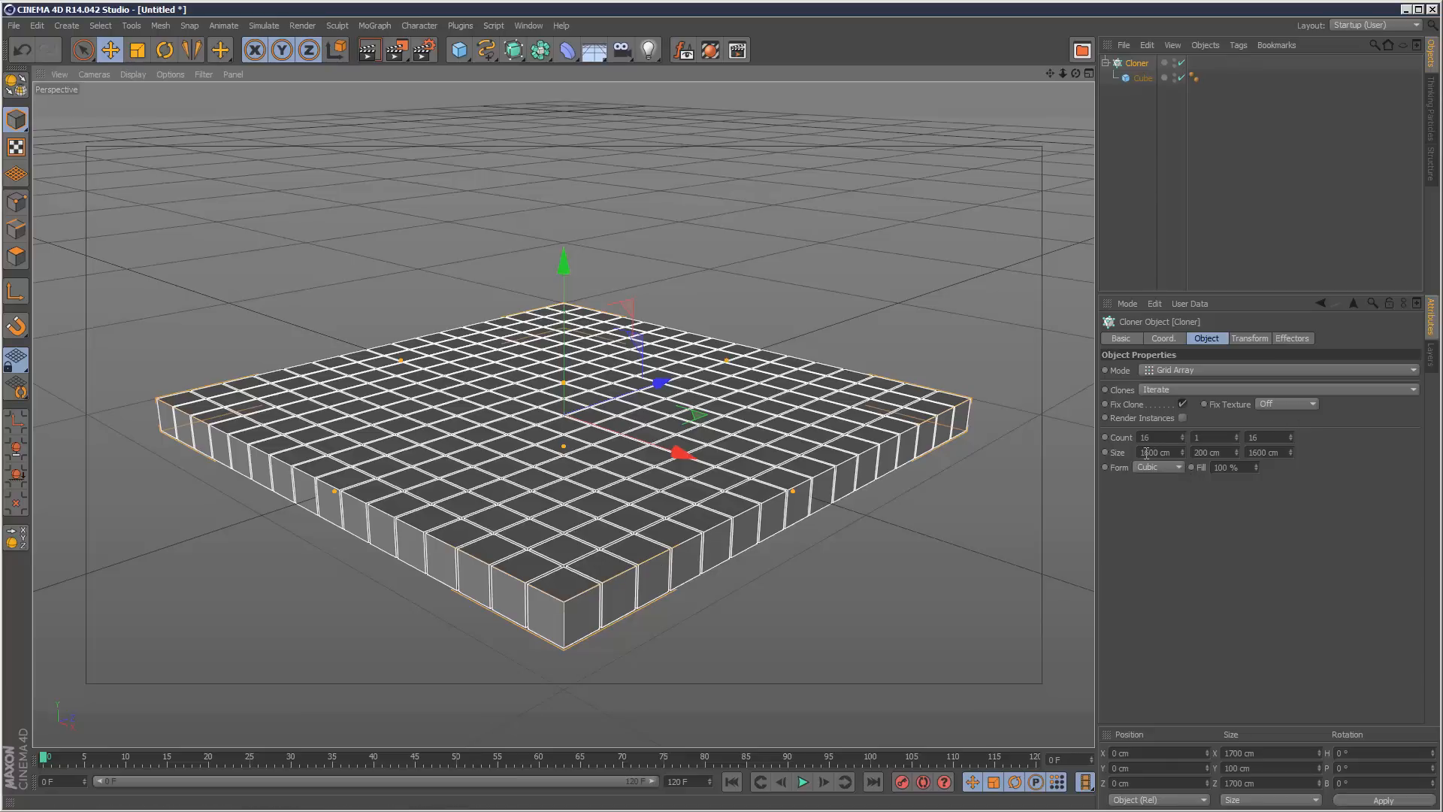
# Set the Cloner's grid size to 1580 cm along both X and Z.
pyautogui.moveTo(1146, 454); pyautogui.dragTo(1159, 453)
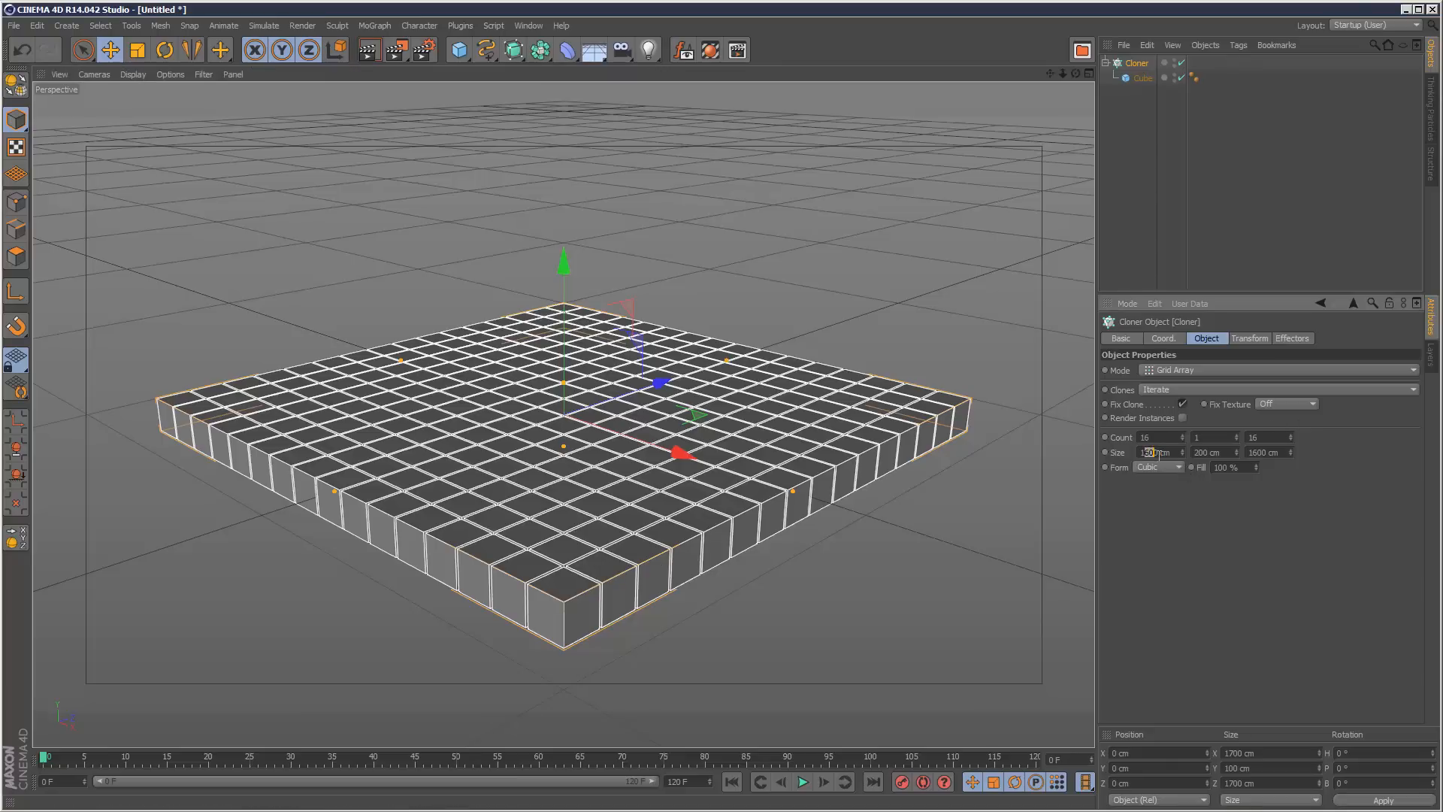
pyautogui.doubleClick(1146, 453)
pyautogui.write('1580')
pyautogui.press('Return')
pyautogui.hotkey('ctrl', 'c')
pyautogui.moveTo(1283, 453); pyautogui.dragTo(1246, 450)
pyautogui.hotkey('ctrl', 'v')
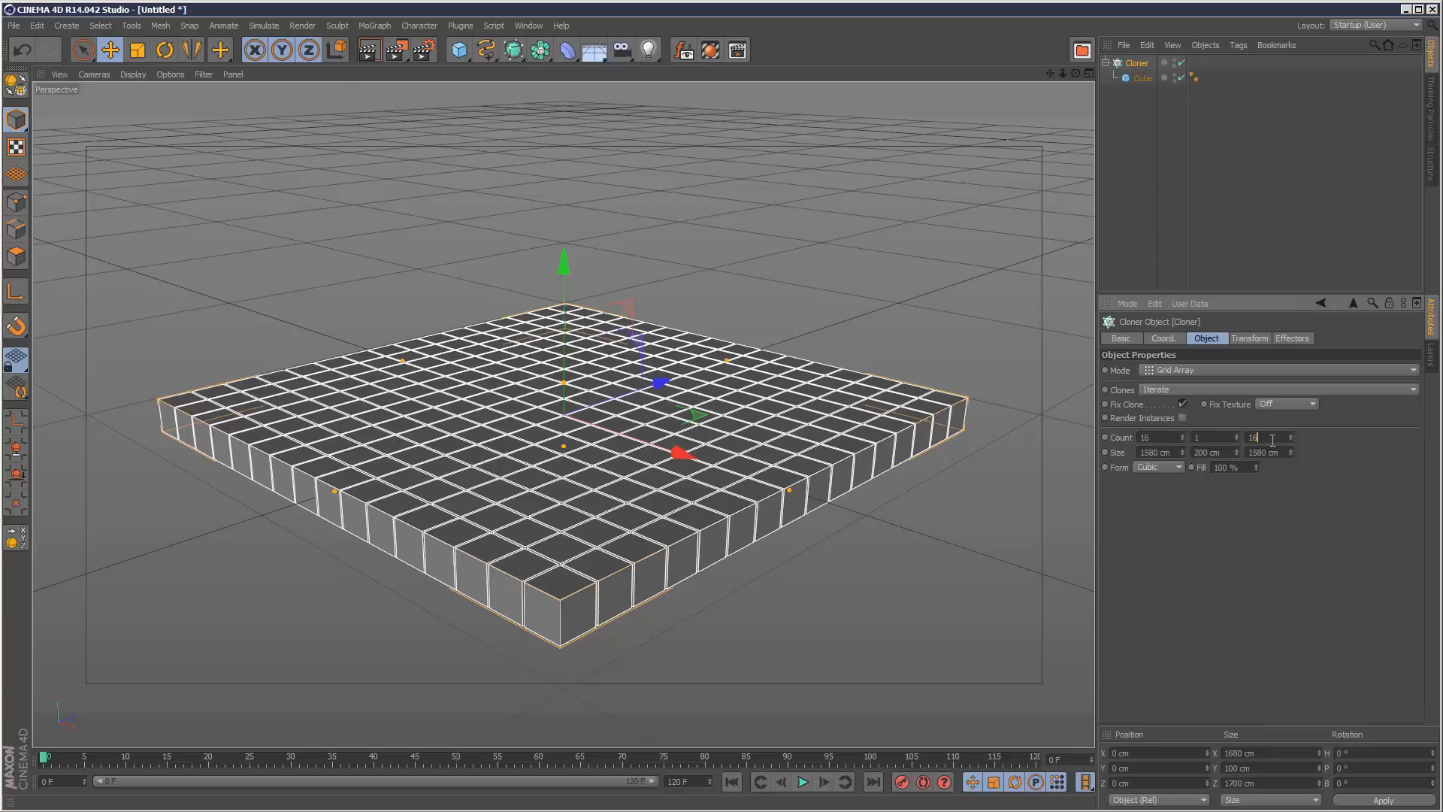
pyautogui.click(1268, 436)
# Render the cube grid from above to check the gaps between the clones, and return to an angled view.
pyautogui.moveTo(1076, 73); pyautogui.dragTo(832, 0)
pyautogui.click(369, 50)
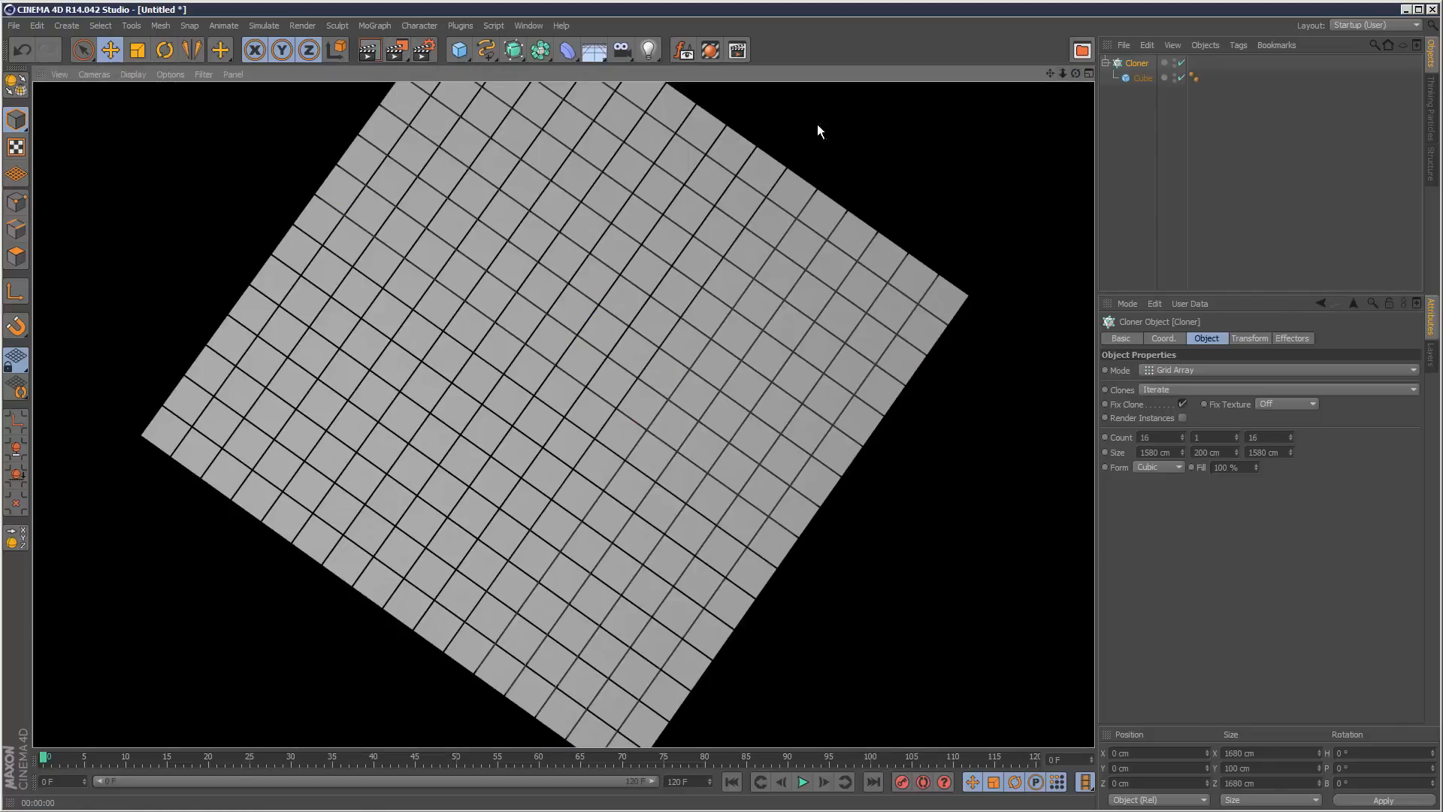
pyautogui.moveTo(1075, 74); pyautogui.dragTo(697, 447)
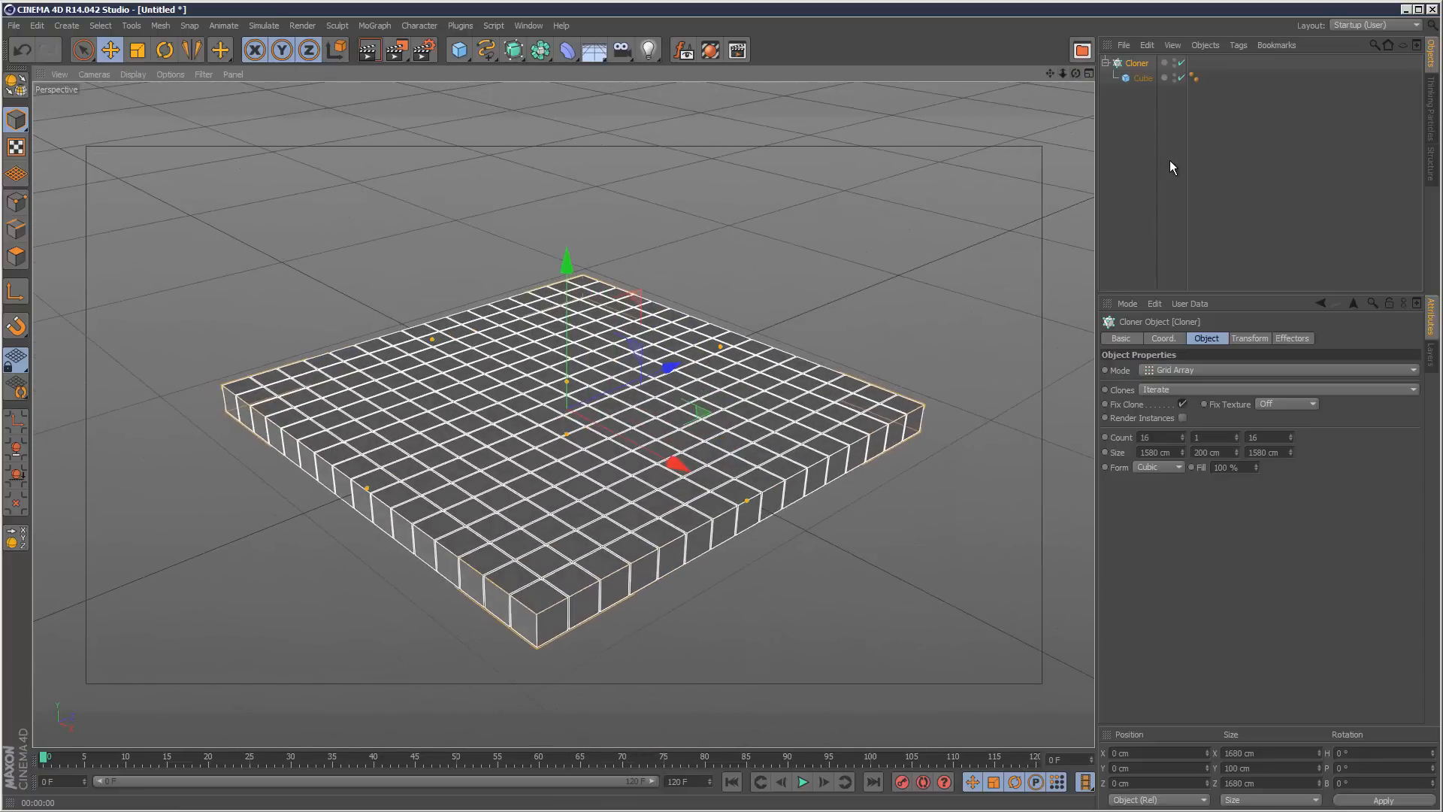
# Save the project as cubes.
pyautogui.click(14, 25)
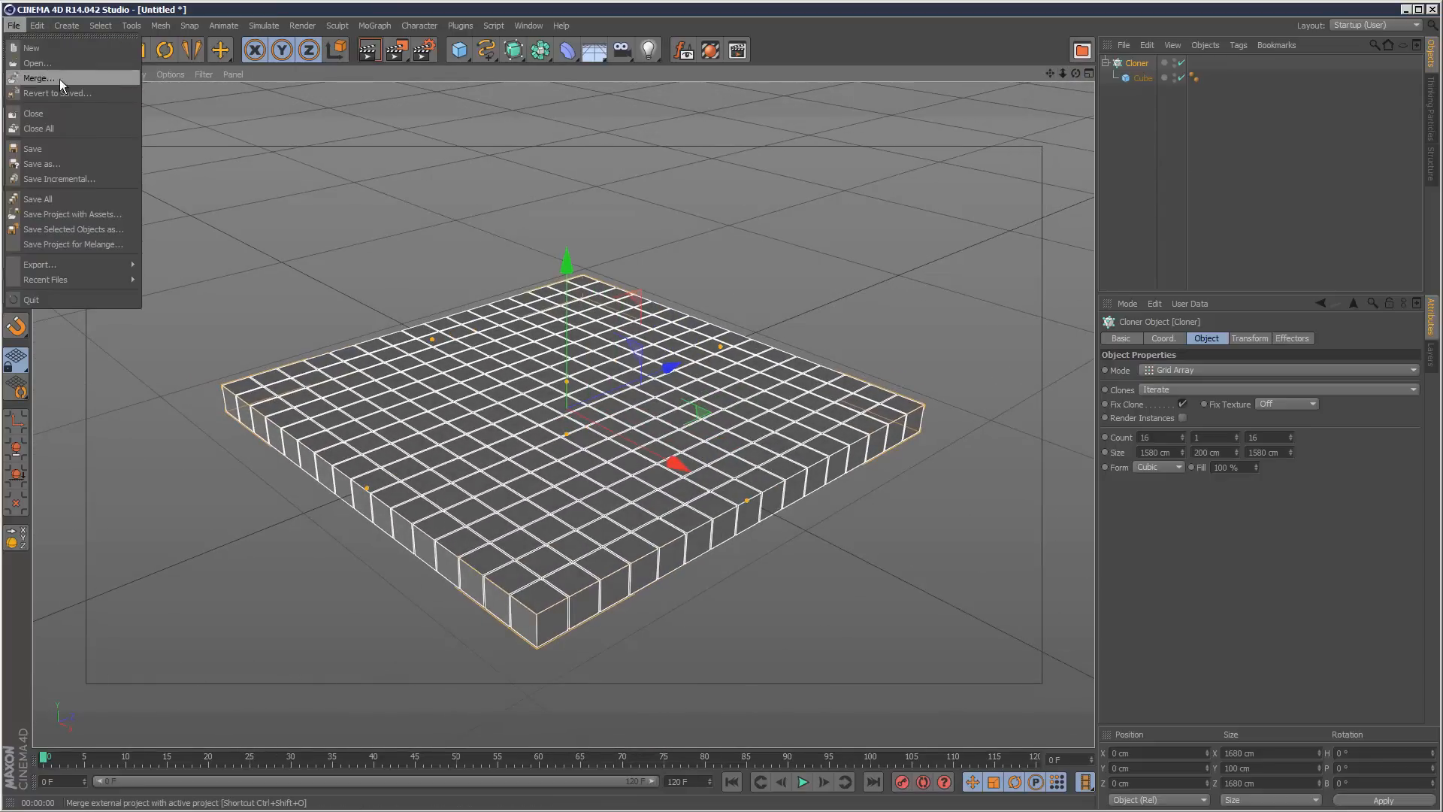
pyautogui.click(66, 149)
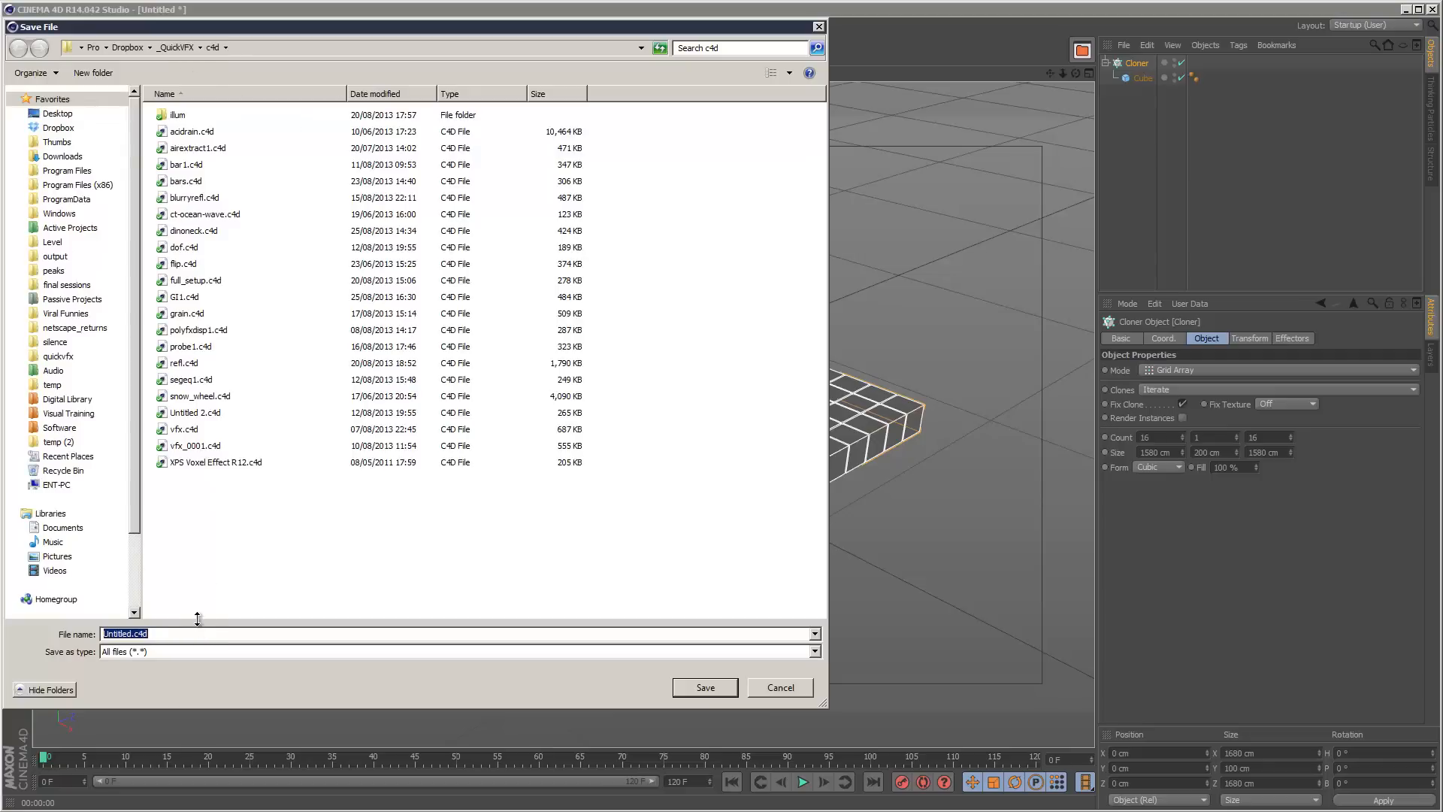
pyautogui.write('cubes')
pyautogui.click(682, 687)
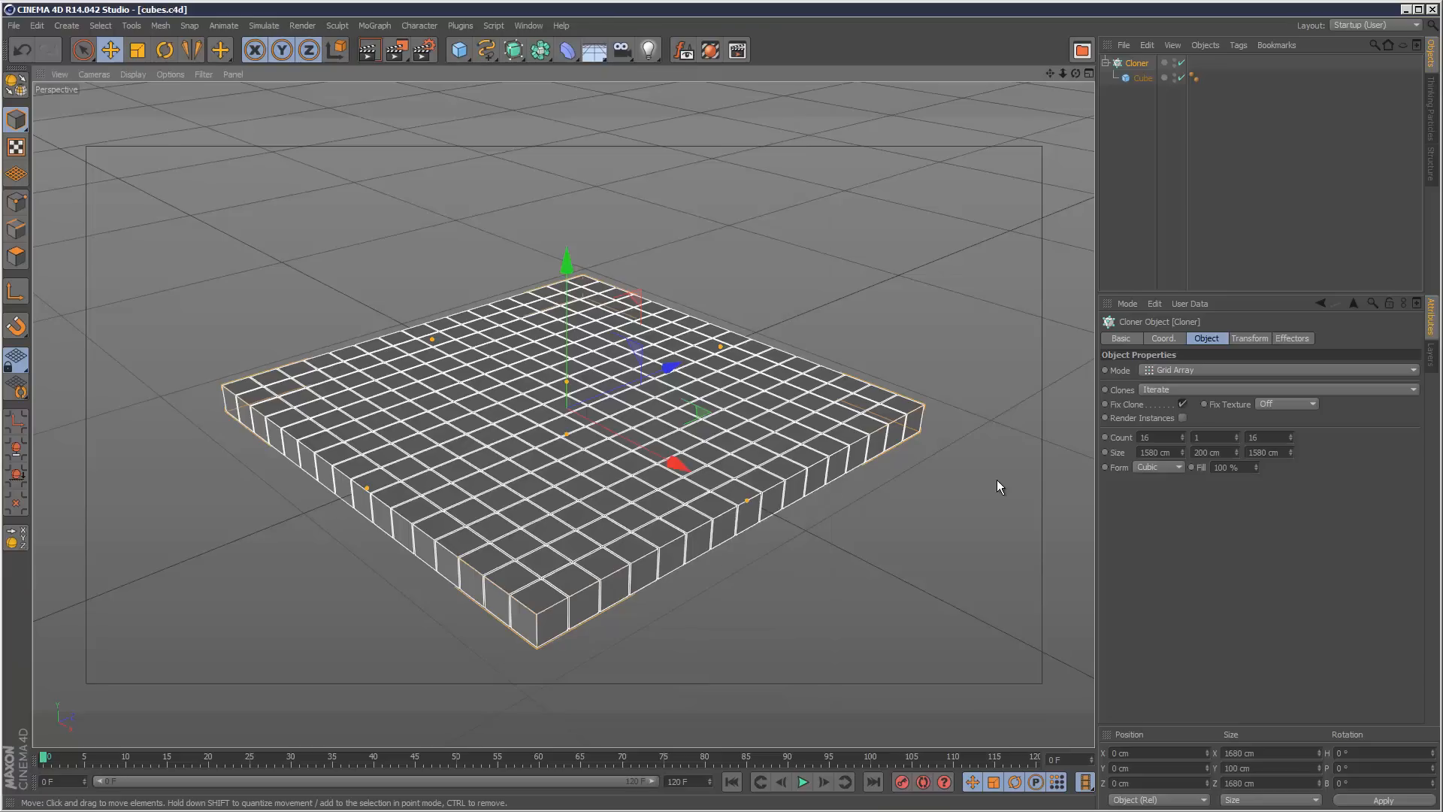
# Add a Random effector to the Cloner and place it below the Cloner in the object hierarchy.
pyautogui.click(1106, 63)
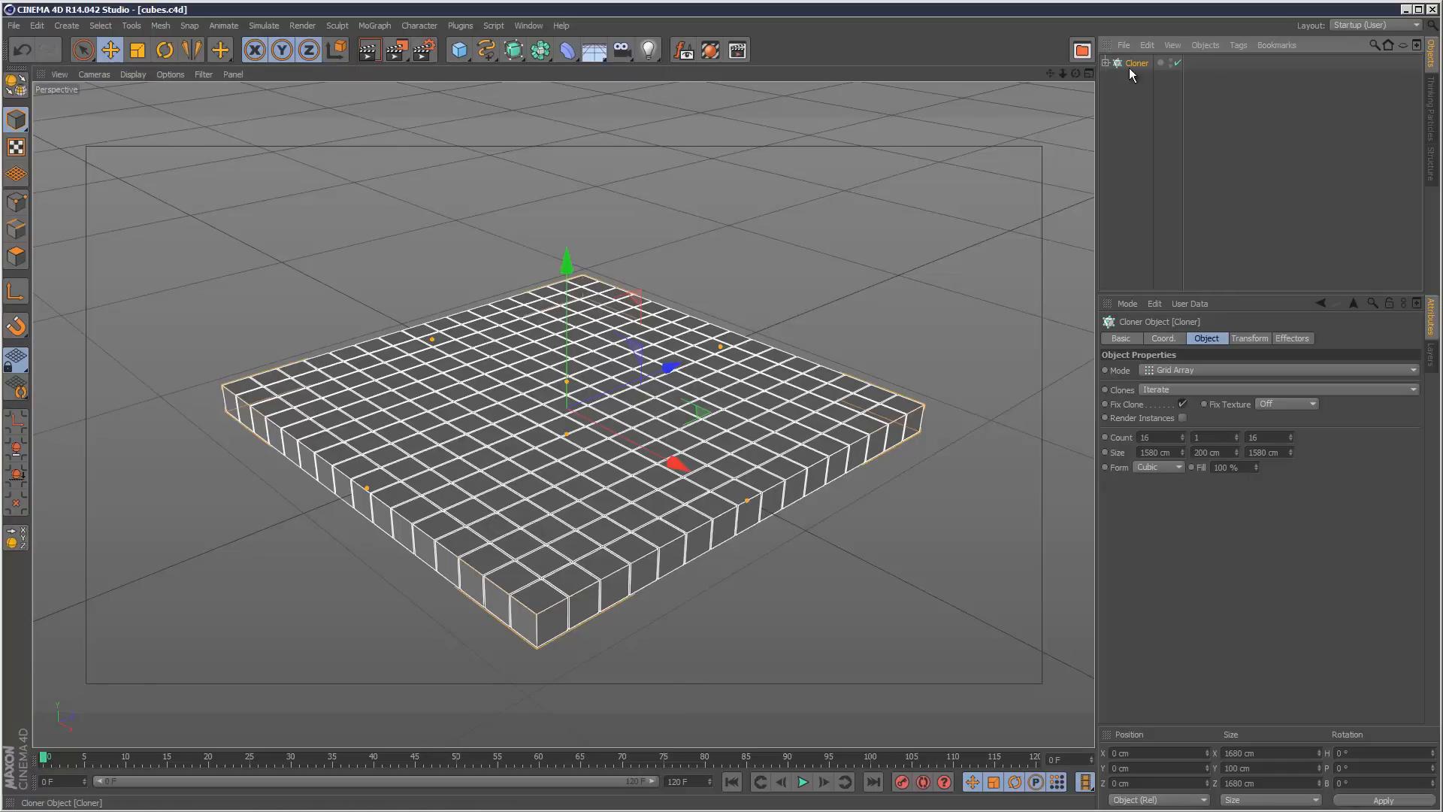
pyautogui.click(376, 26)
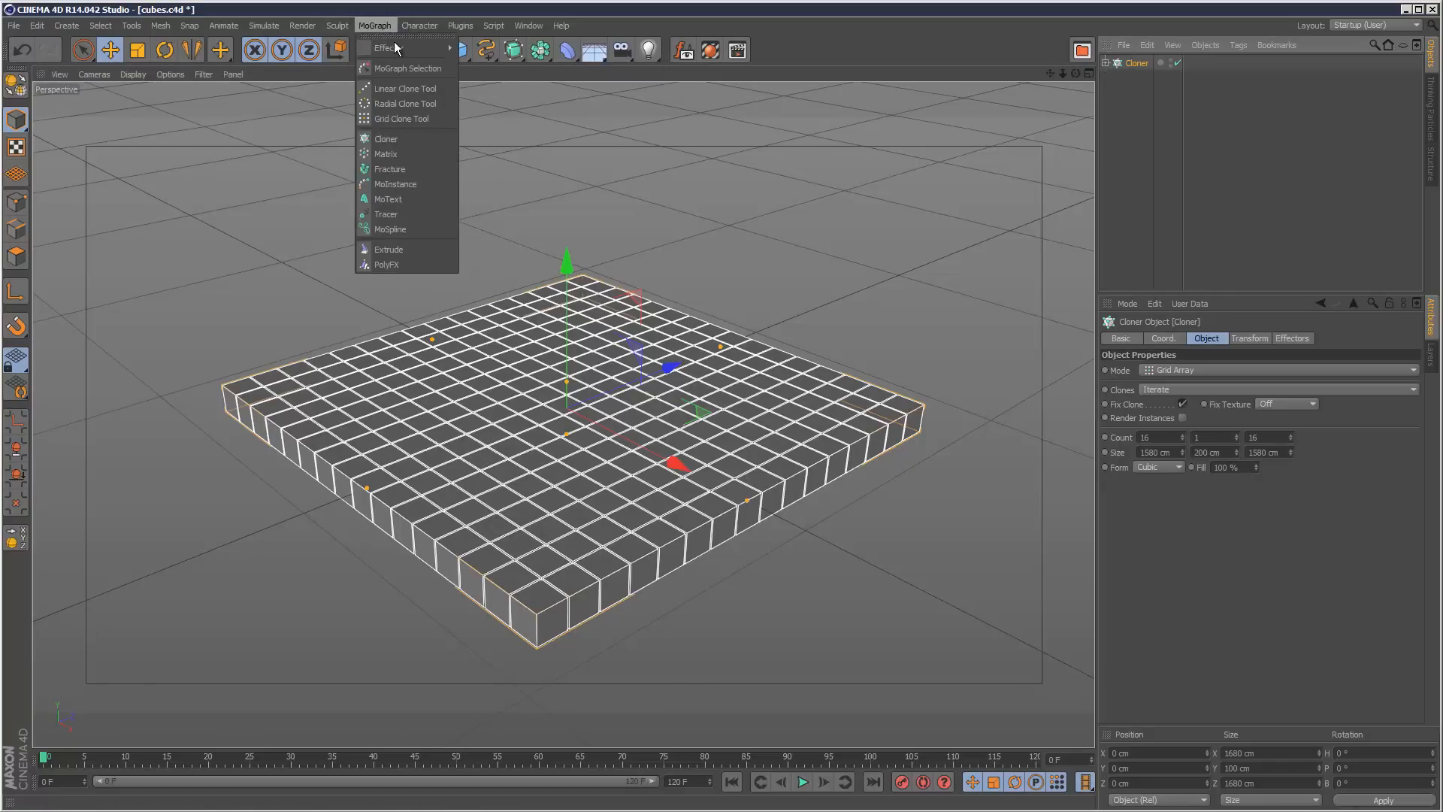
pyautogui.moveTo(398, 48)
pyautogui.click(511, 164)
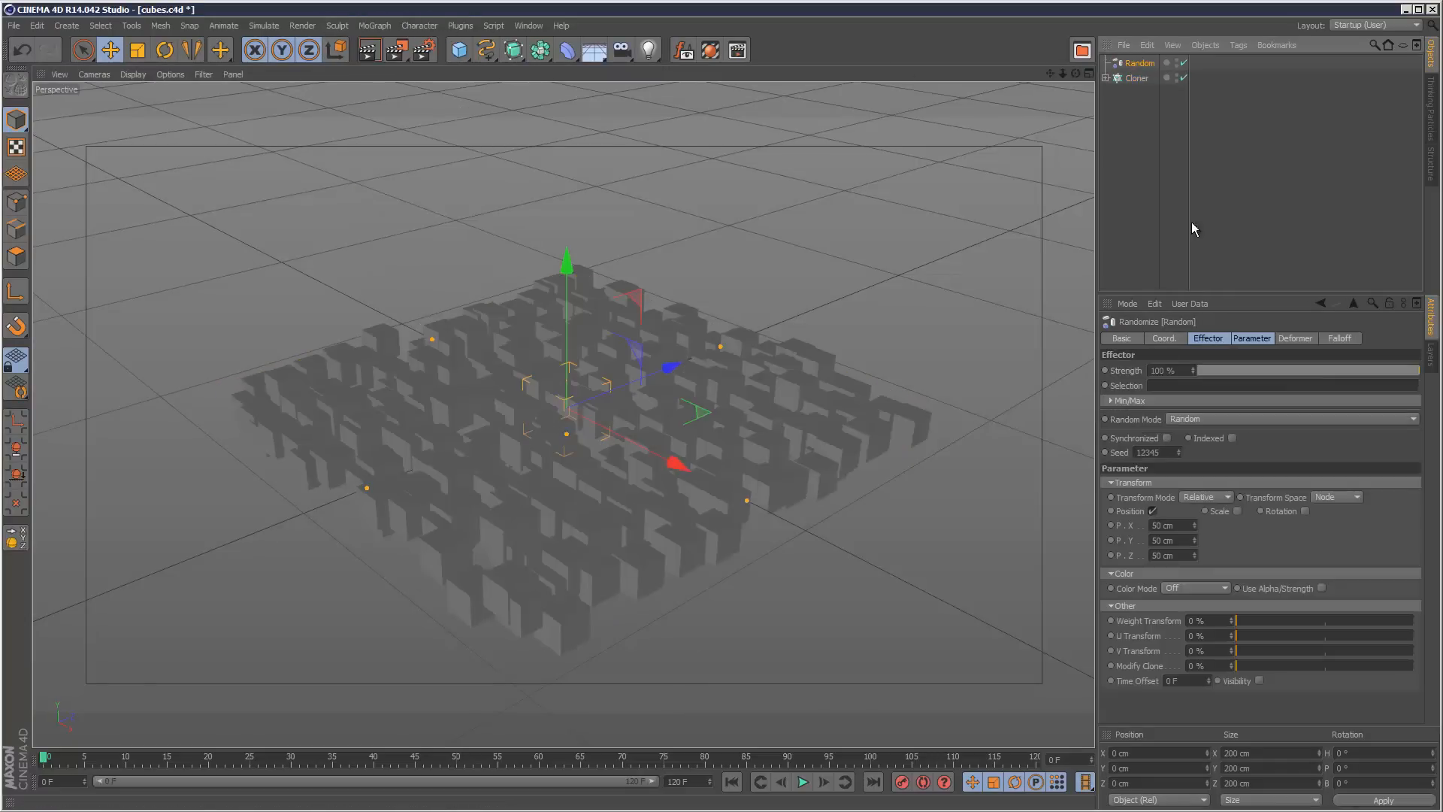
pyautogui.moveTo(1139, 64); pyautogui.dragTo(1136, 78)
# Display the shaded cubes with edge lines and turn off the Random effector's Position transform.
pyautogui.click(140, 75)
pyautogui.click(196, 186)
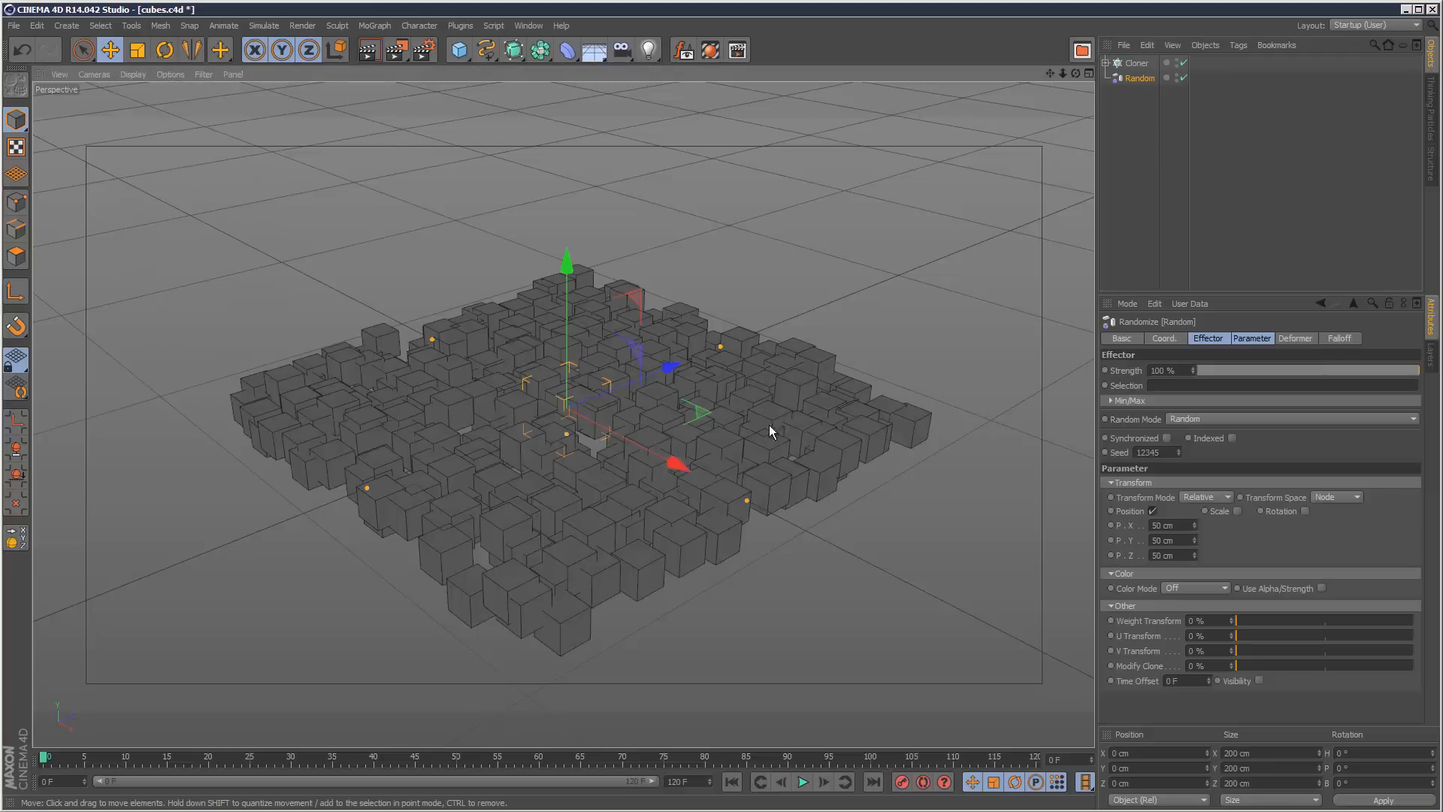
pyautogui.click(1154, 512)
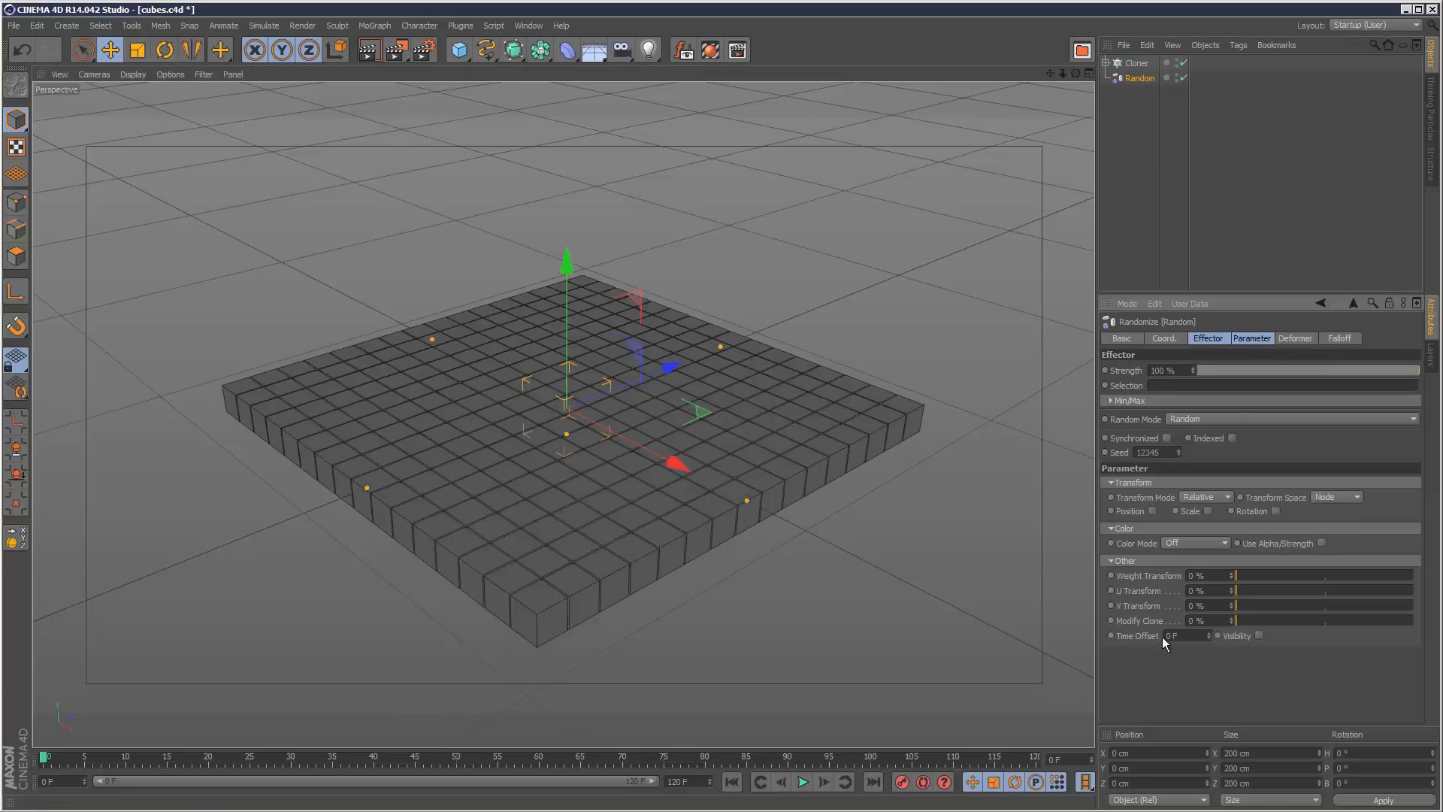
# Set the Cloner's transform Display option to Weight.
pyautogui.click(1137, 63)
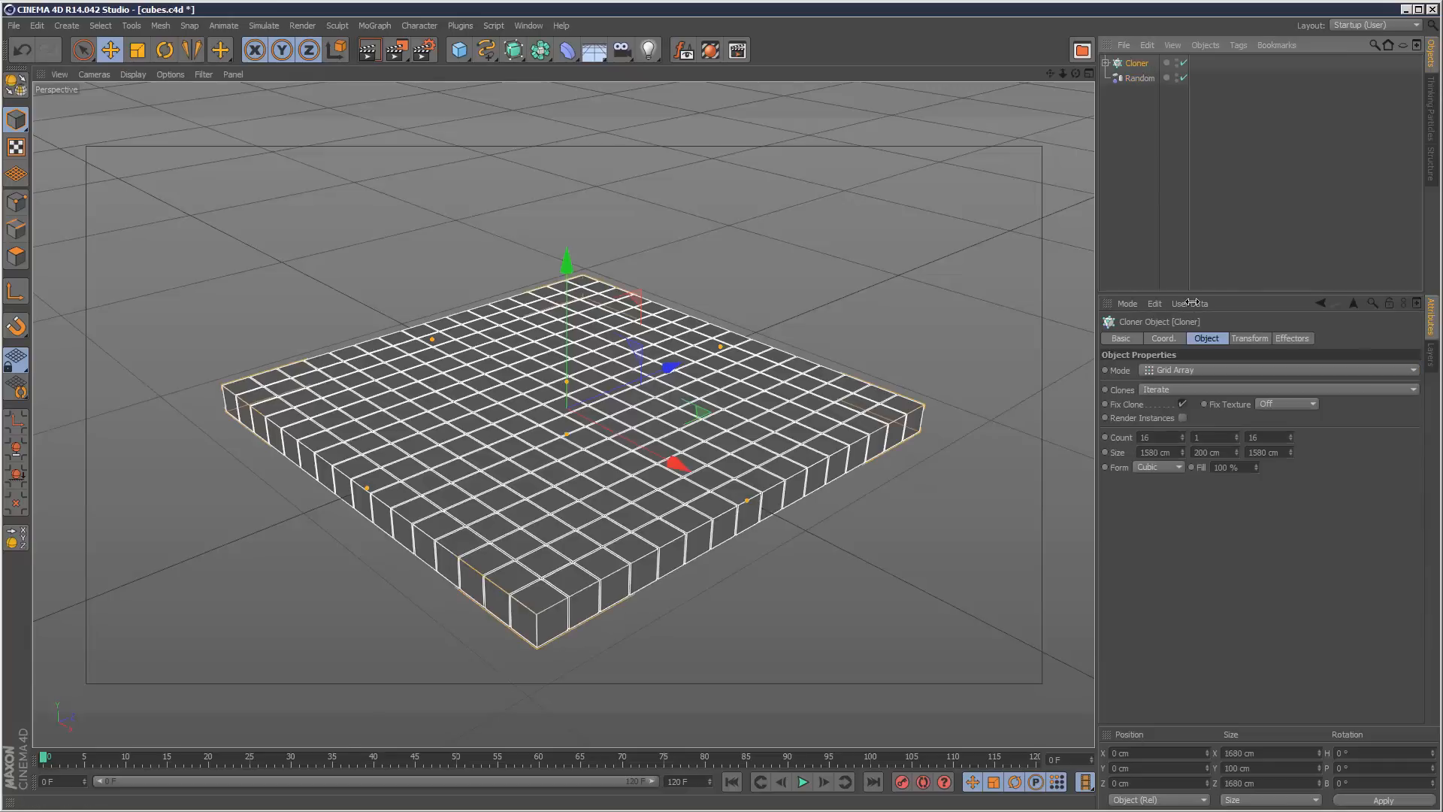
pyautogui.click(1250, 338)
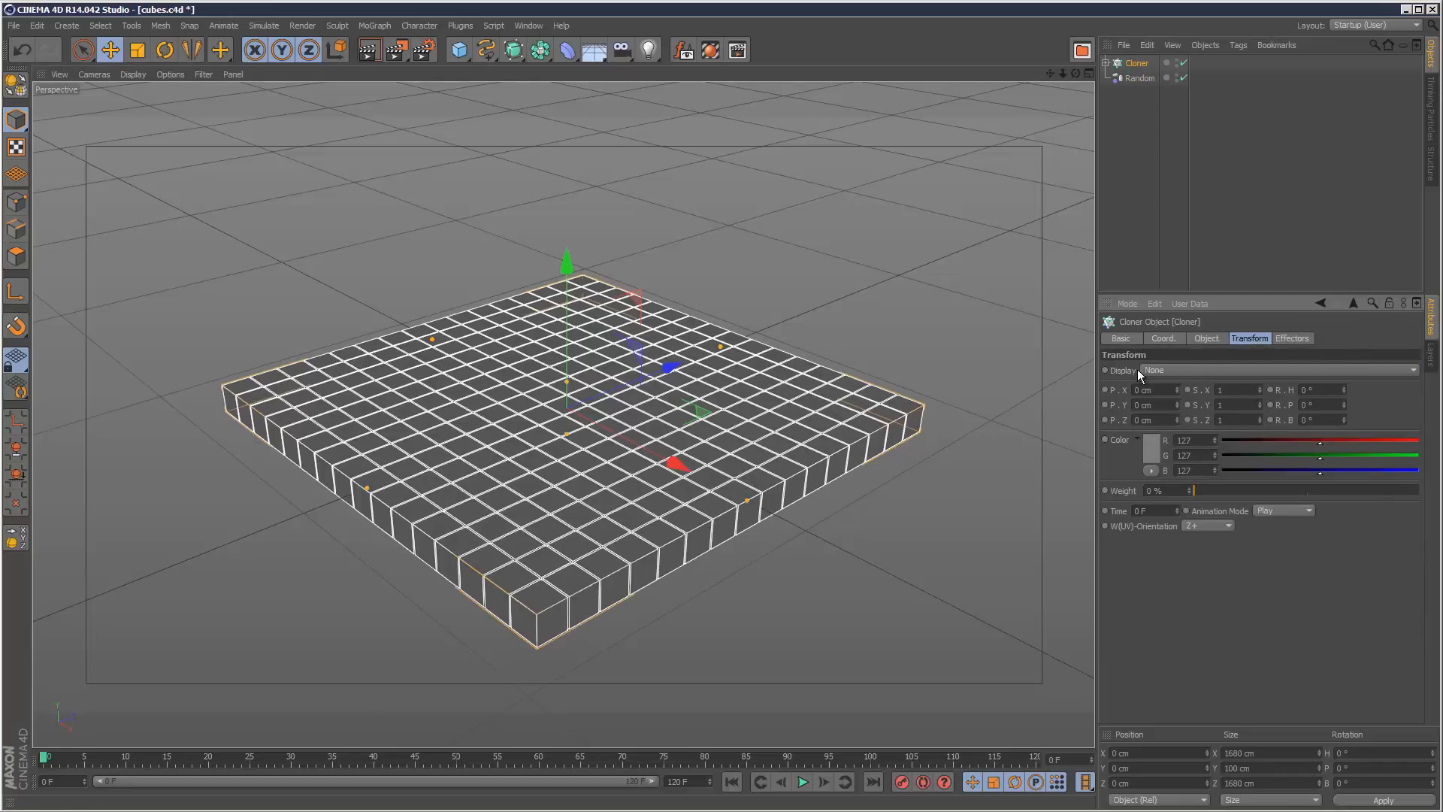
pyautogui.click(1186, 370)
pyautogui.click(1195, 400)
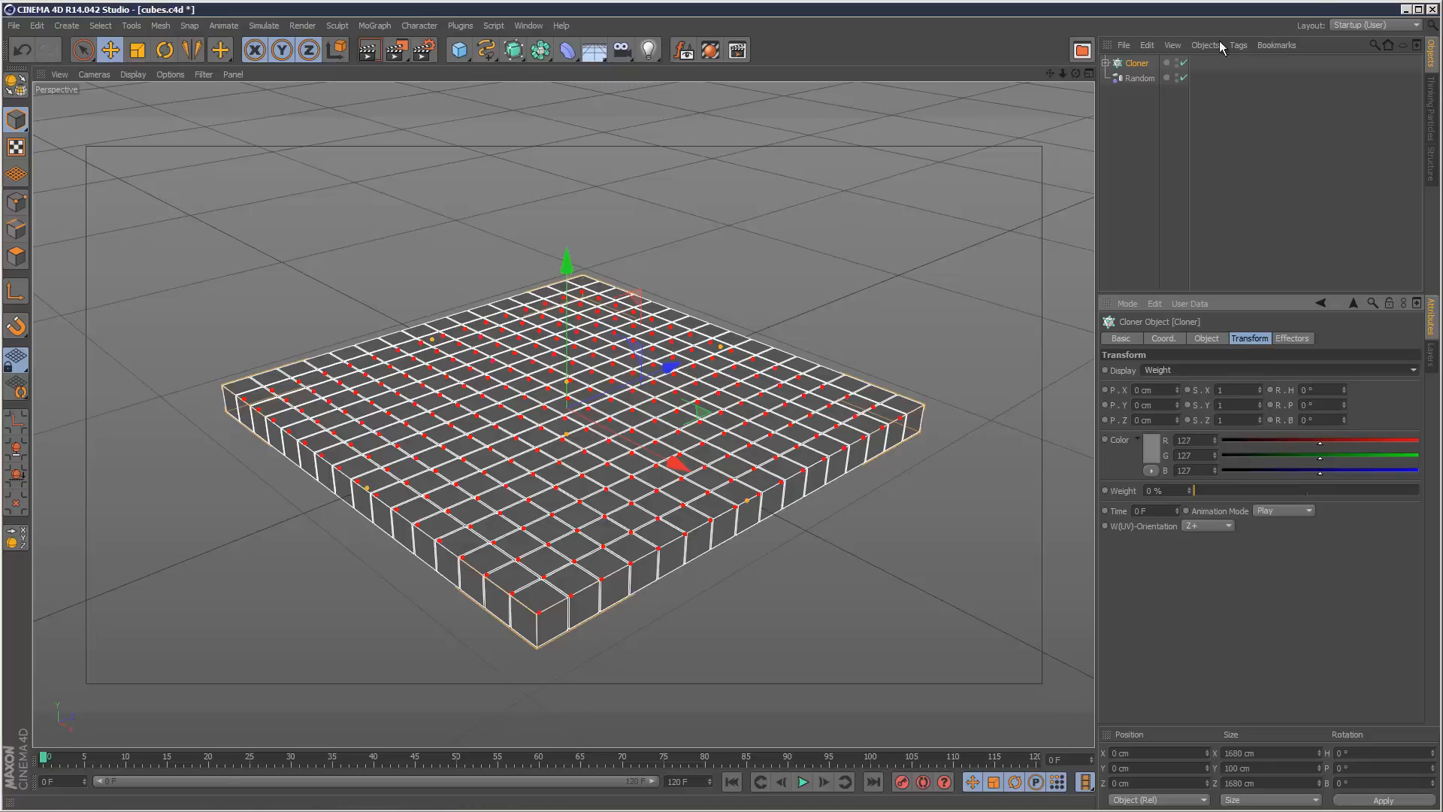
# Set the Random effector's Weight Transform to 100 % and review its Min/Max range.
pyautogui.click(1139, 78)
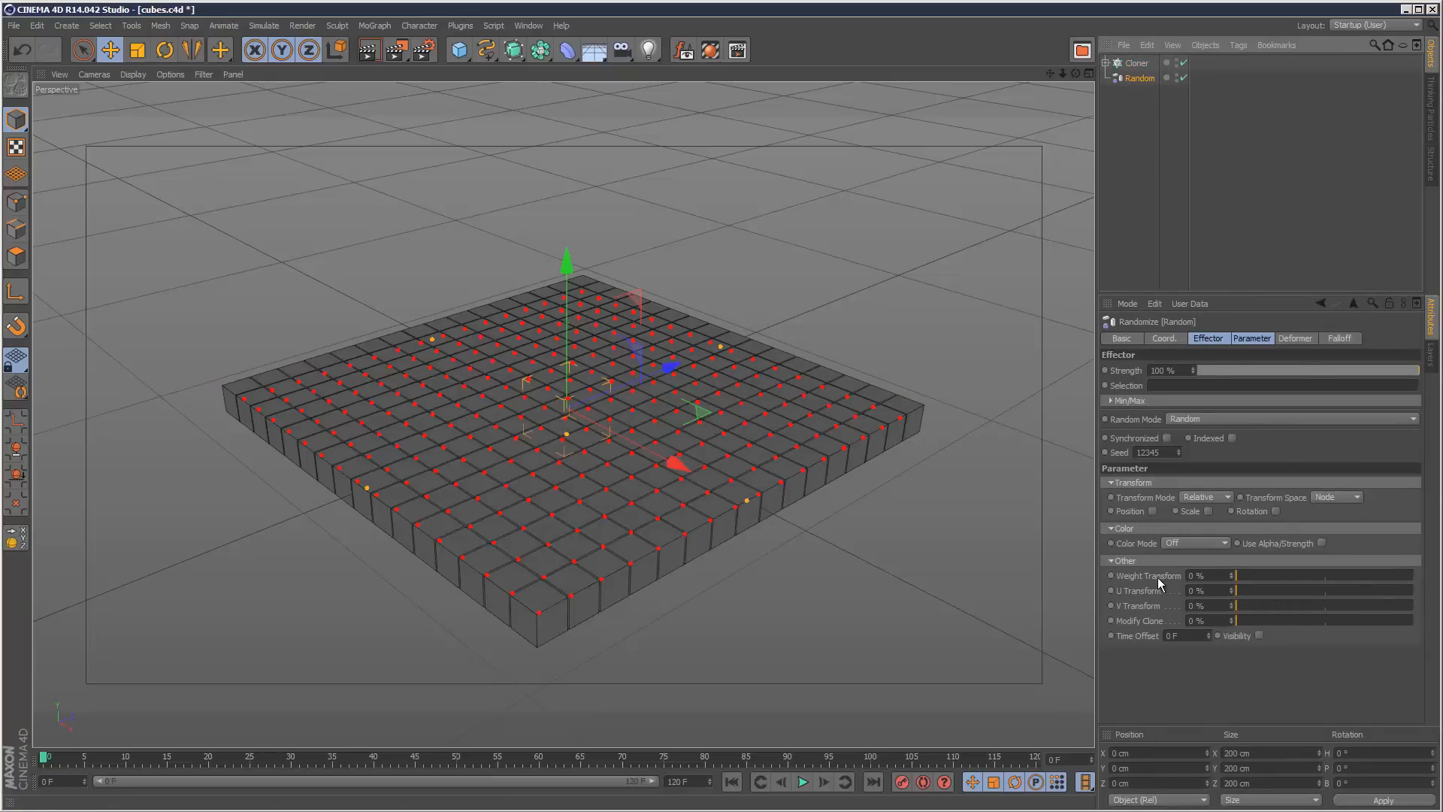
pyautogui.click(1259, 576)
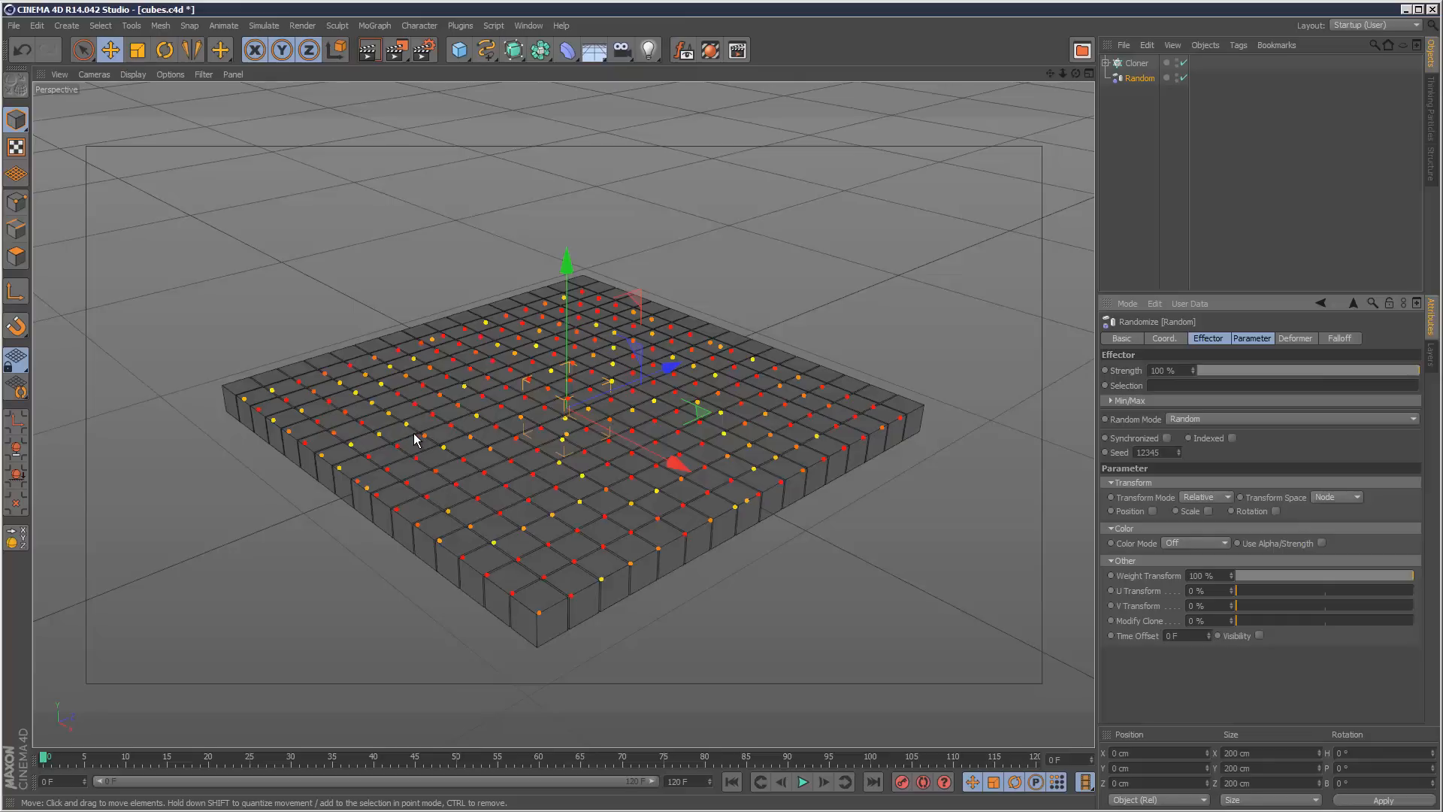
pyautogui.click(1207, 338)
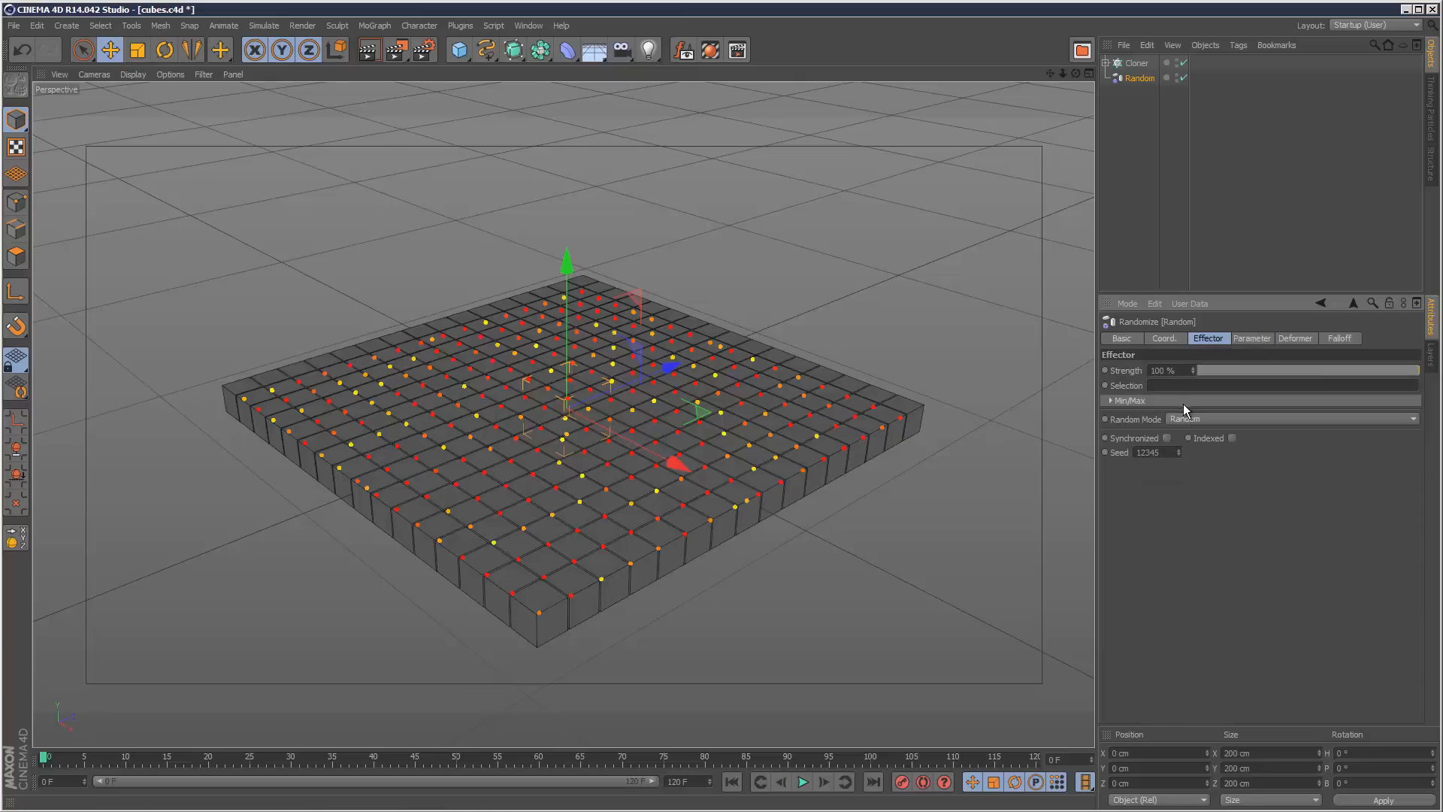
pyautogui.click(1111, 400)
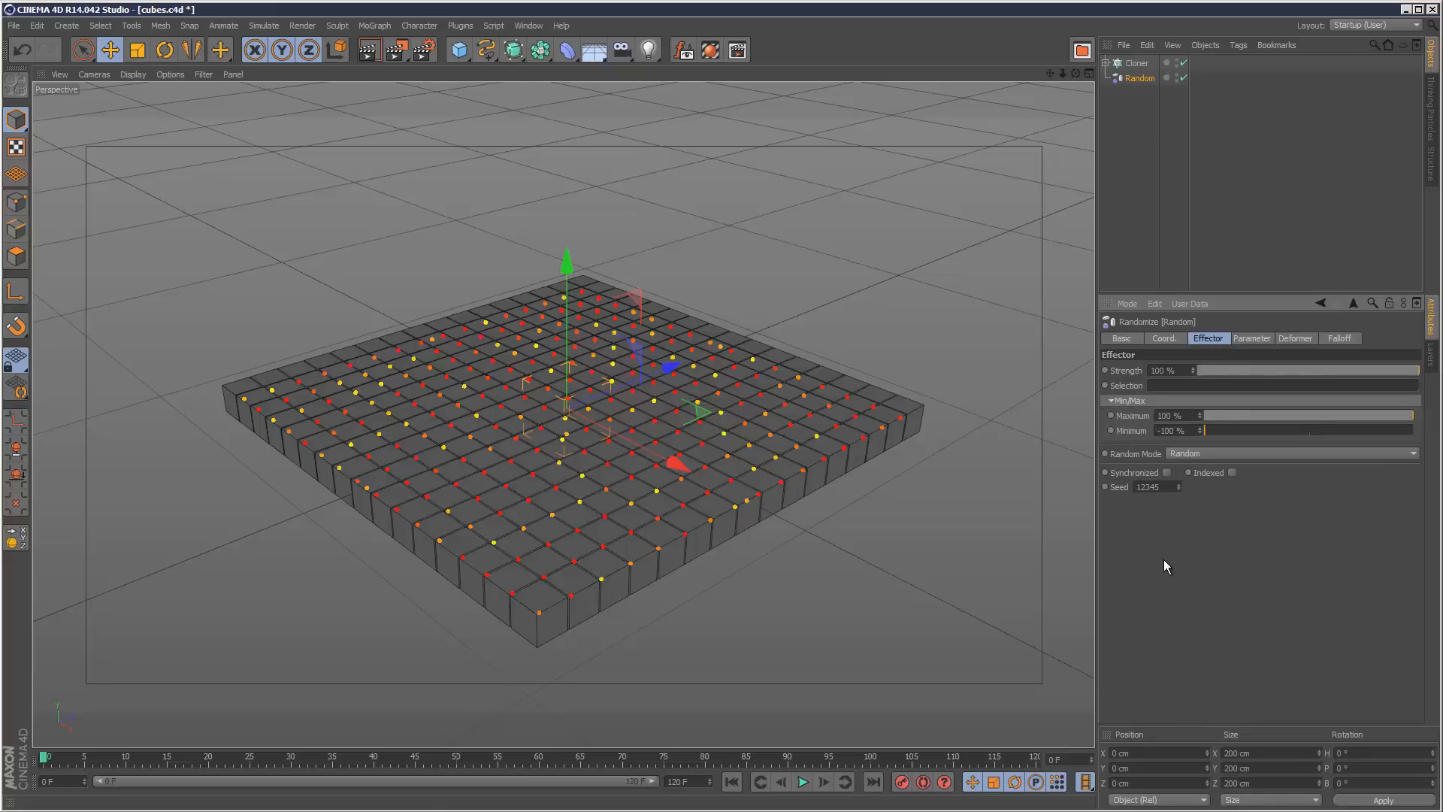
pyautogui.moveTo(1238, 428)
pyautogui.mouseDown()
pyautogui.moveTo(1370, 425)
pyautogui.moveTo(1207, 427)
pyautogui.mouseUp()
pyautogui.click(1252, 338)
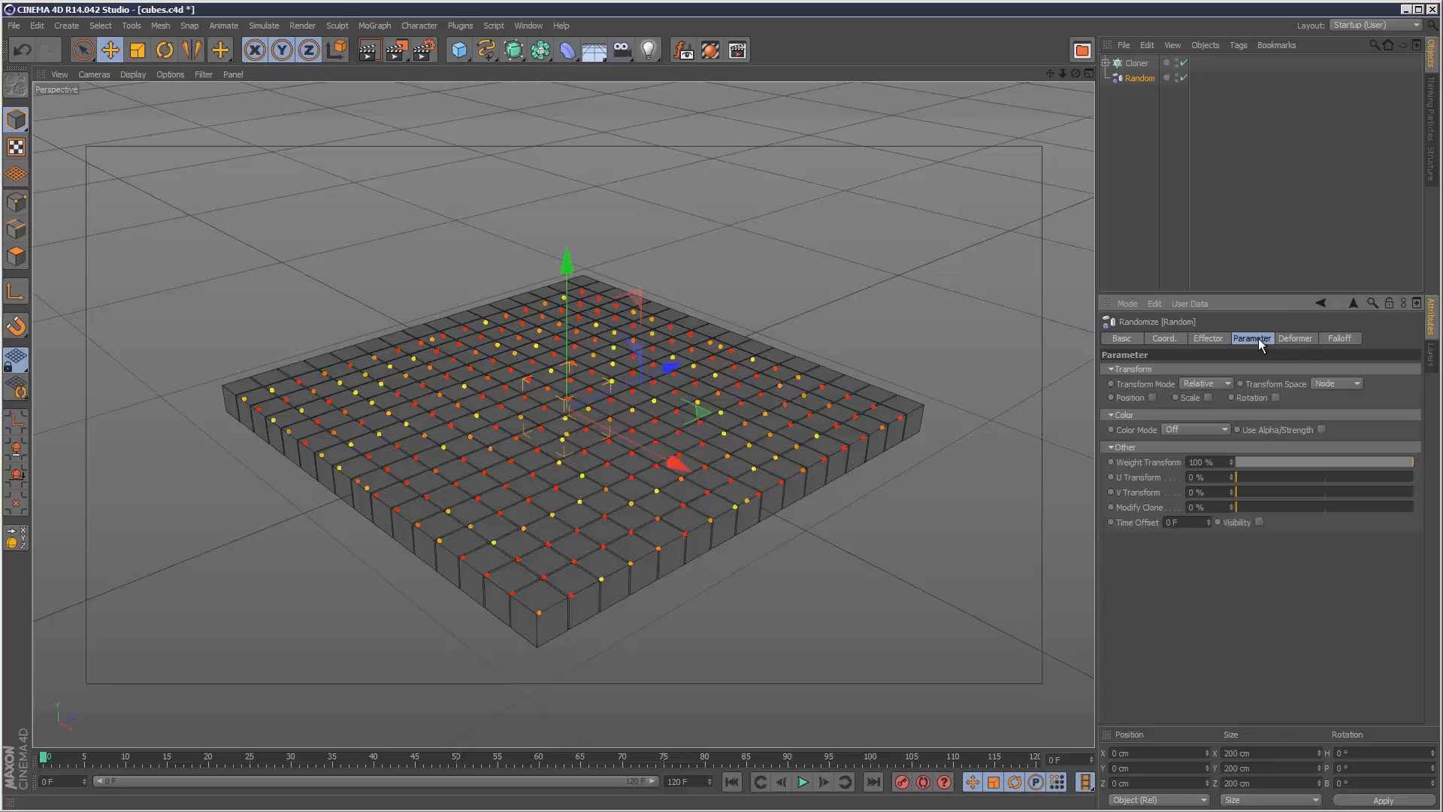
# Add a Time effector to the Cloner, place it below the Random effector, and check the Cloner's effector list.
pyautogui.click(1246, 212)
pyautogui.click(1137, 63)
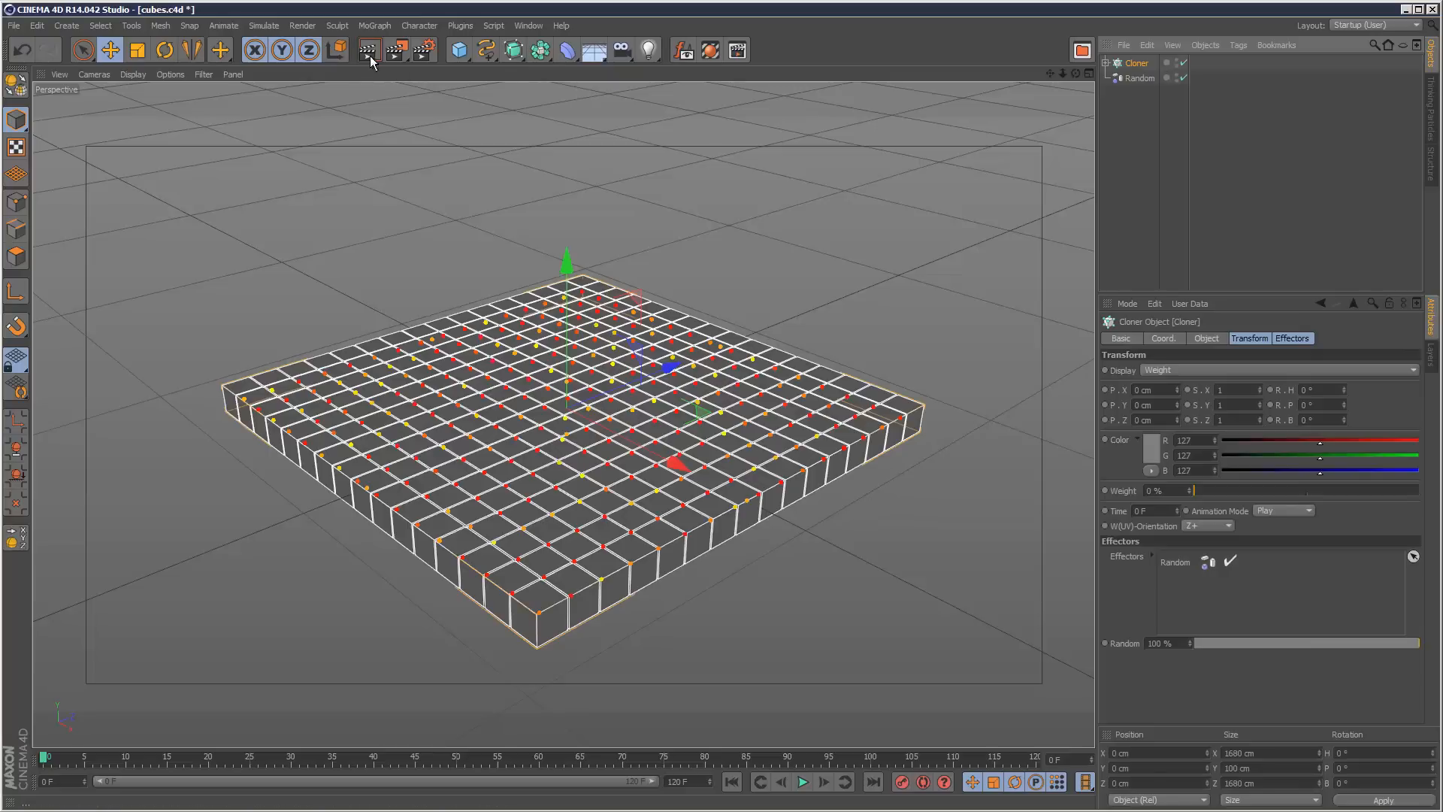
pyautogui.click(374, 26)
pyautogui.moveTo(410, 48)
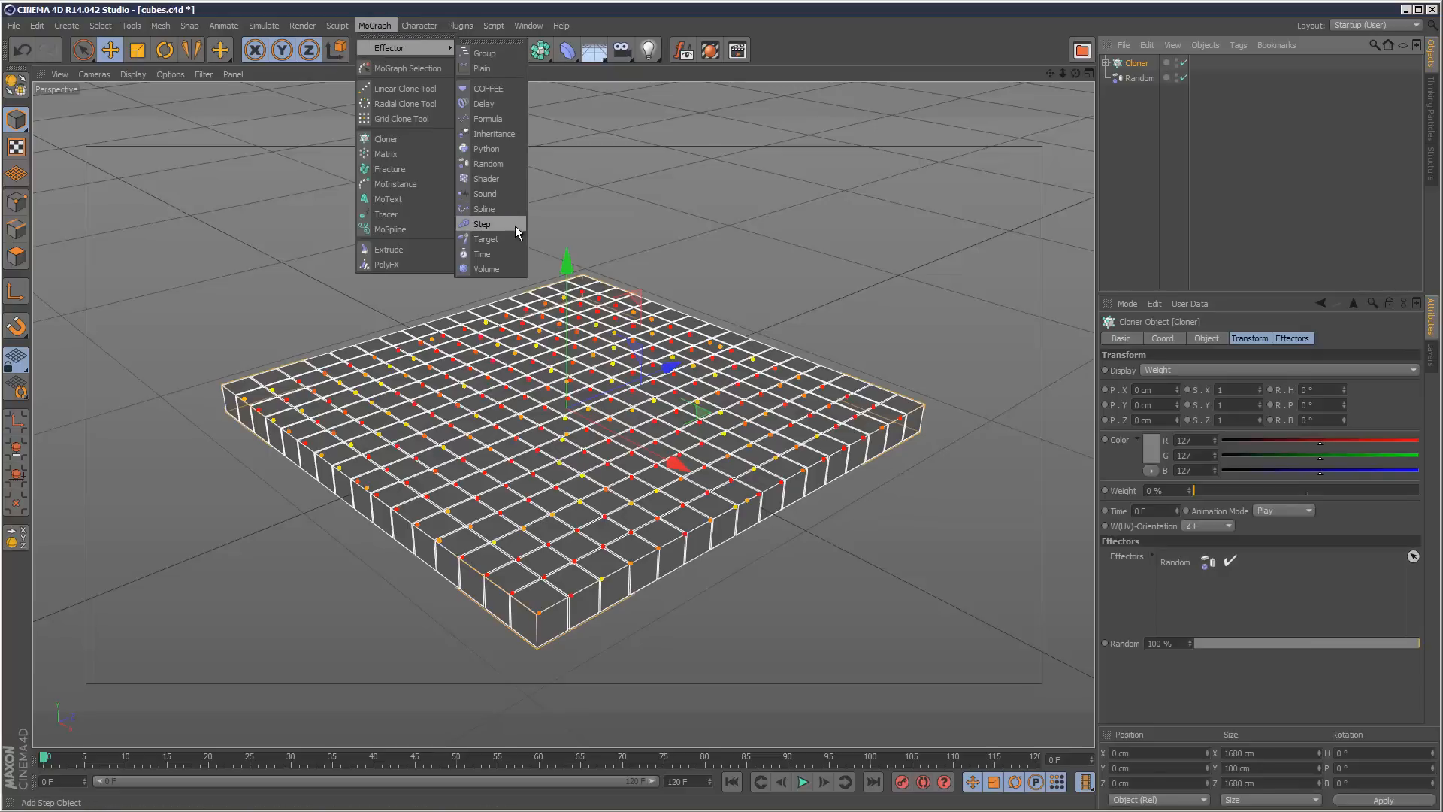
pyautogui.click(511, 254)
pyautogui.moveTo(1137, 68); pyautogui.dragTo(1135, 133)
pyautogui.click(1138, 64)
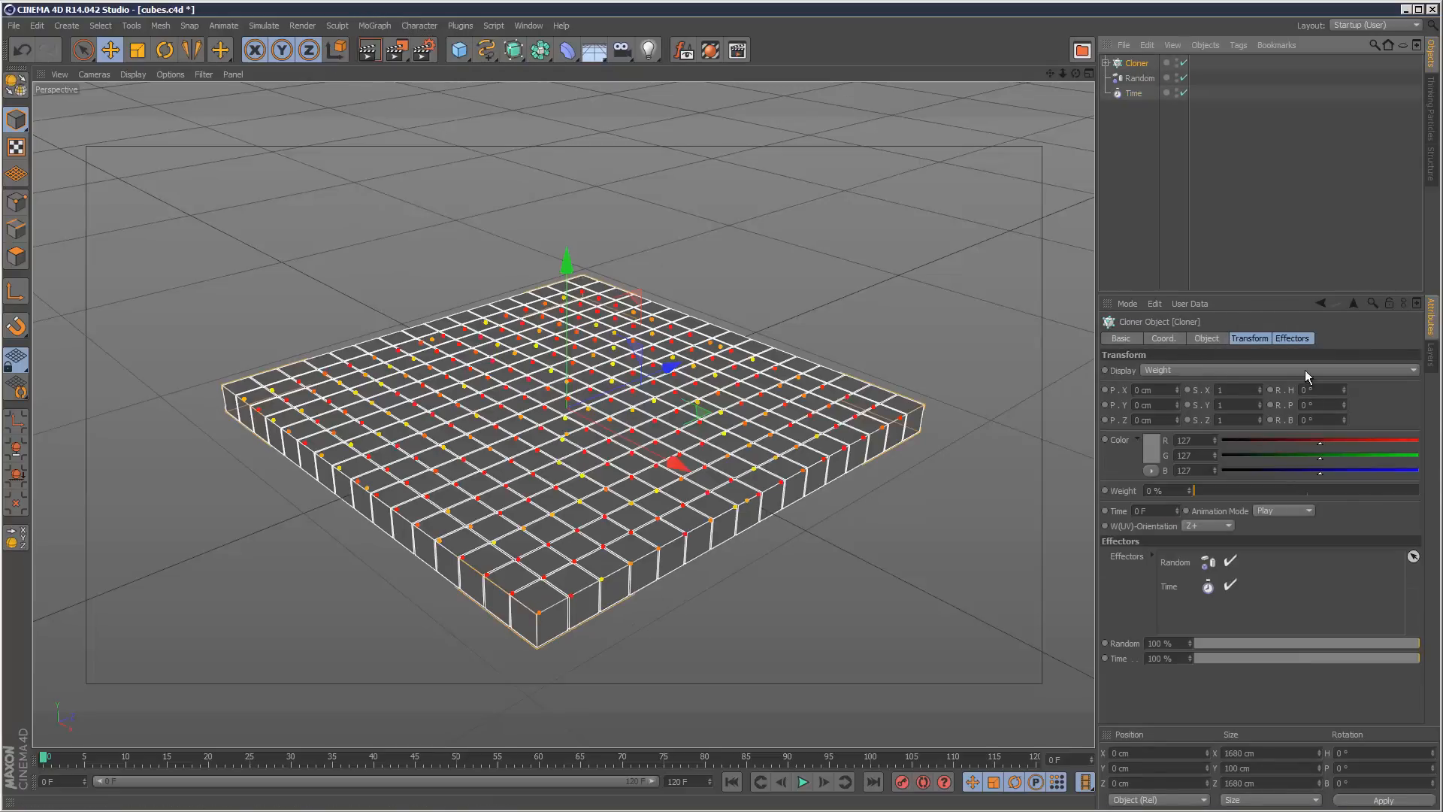
pyautogui.click(1293, 338)
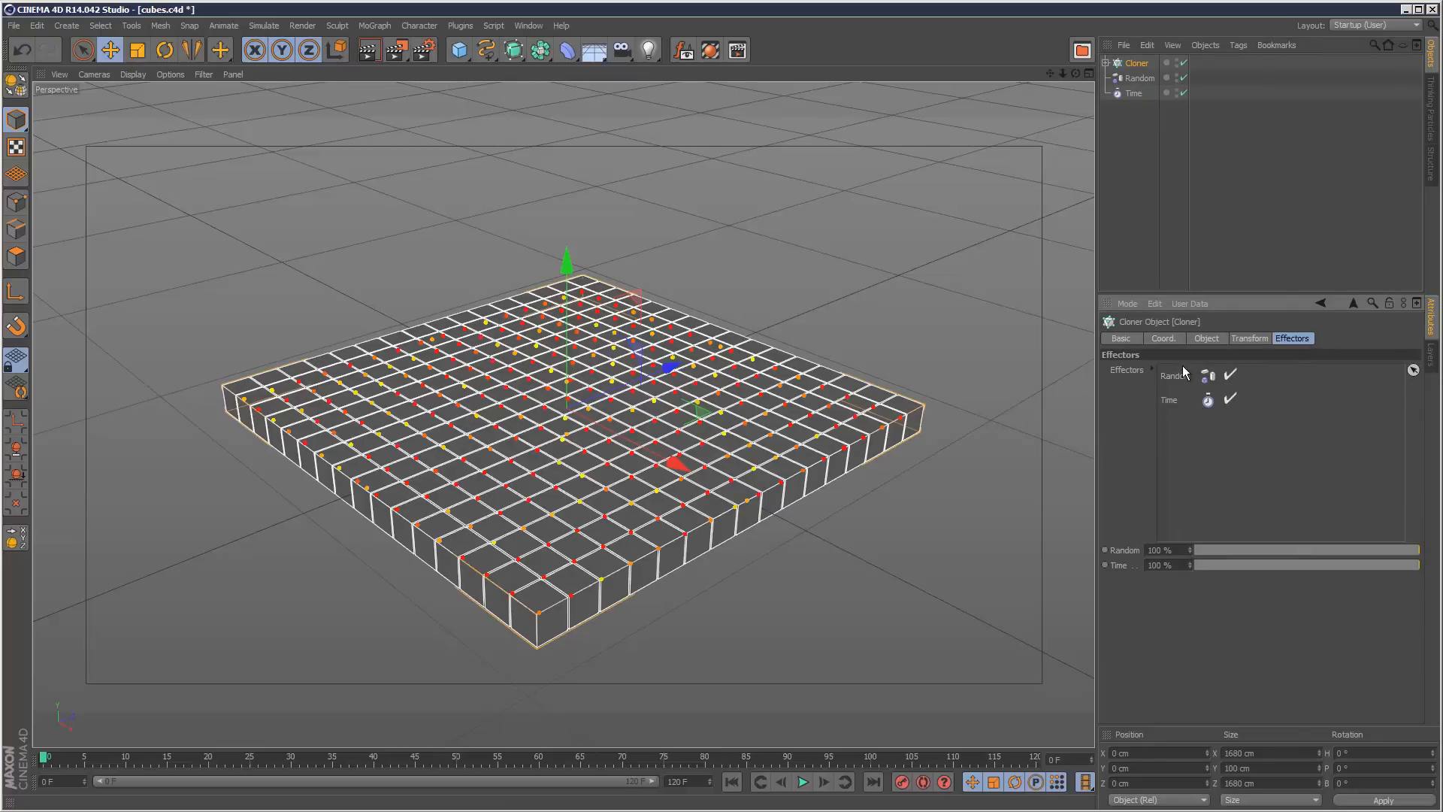
# Switch the Time effector's transform from Rotation to Position with P.Y at 119 cm, and save the project.
pyautogui.click(1135, 94)
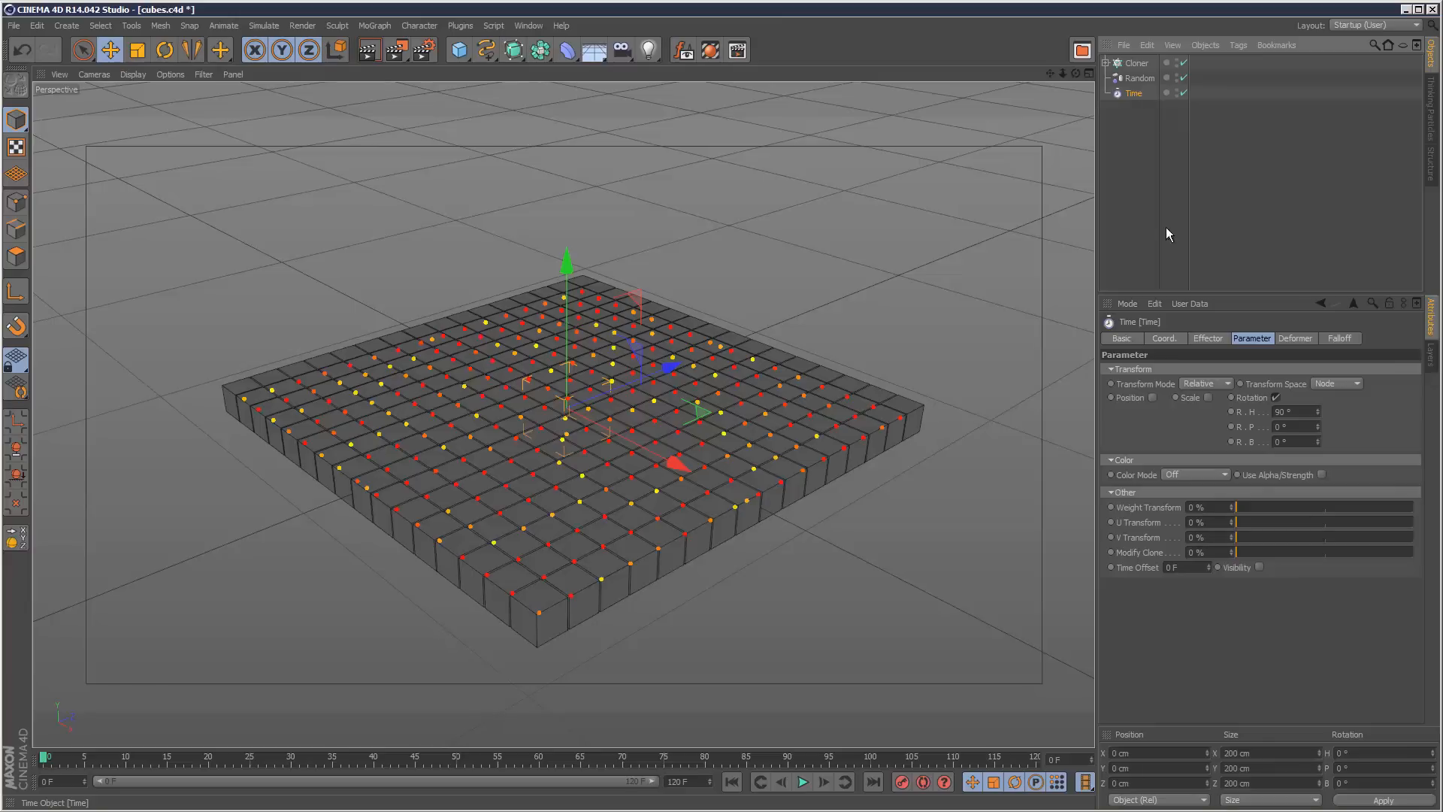
pyautogui.click(1276, 399)
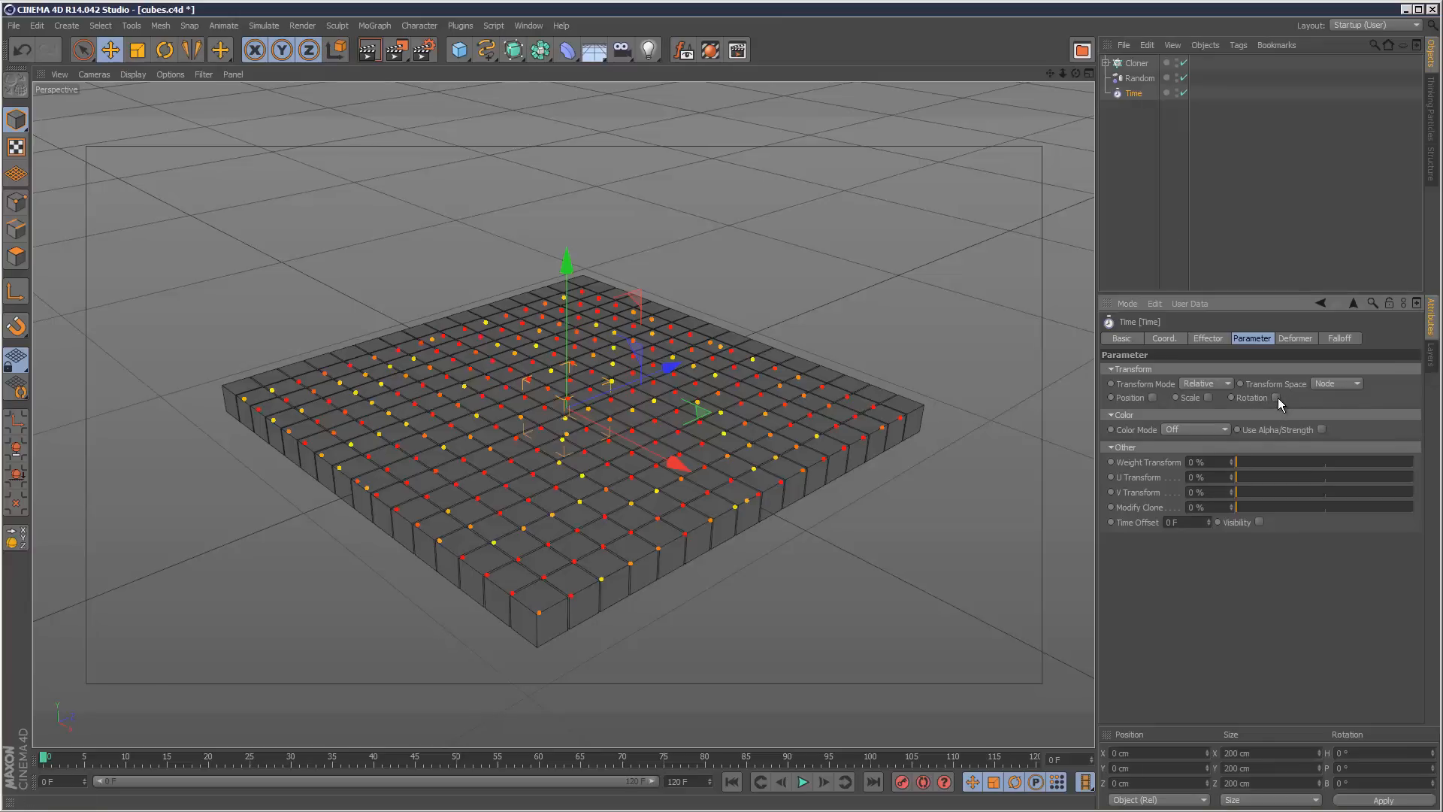
pyautogui.click(1152, 397)
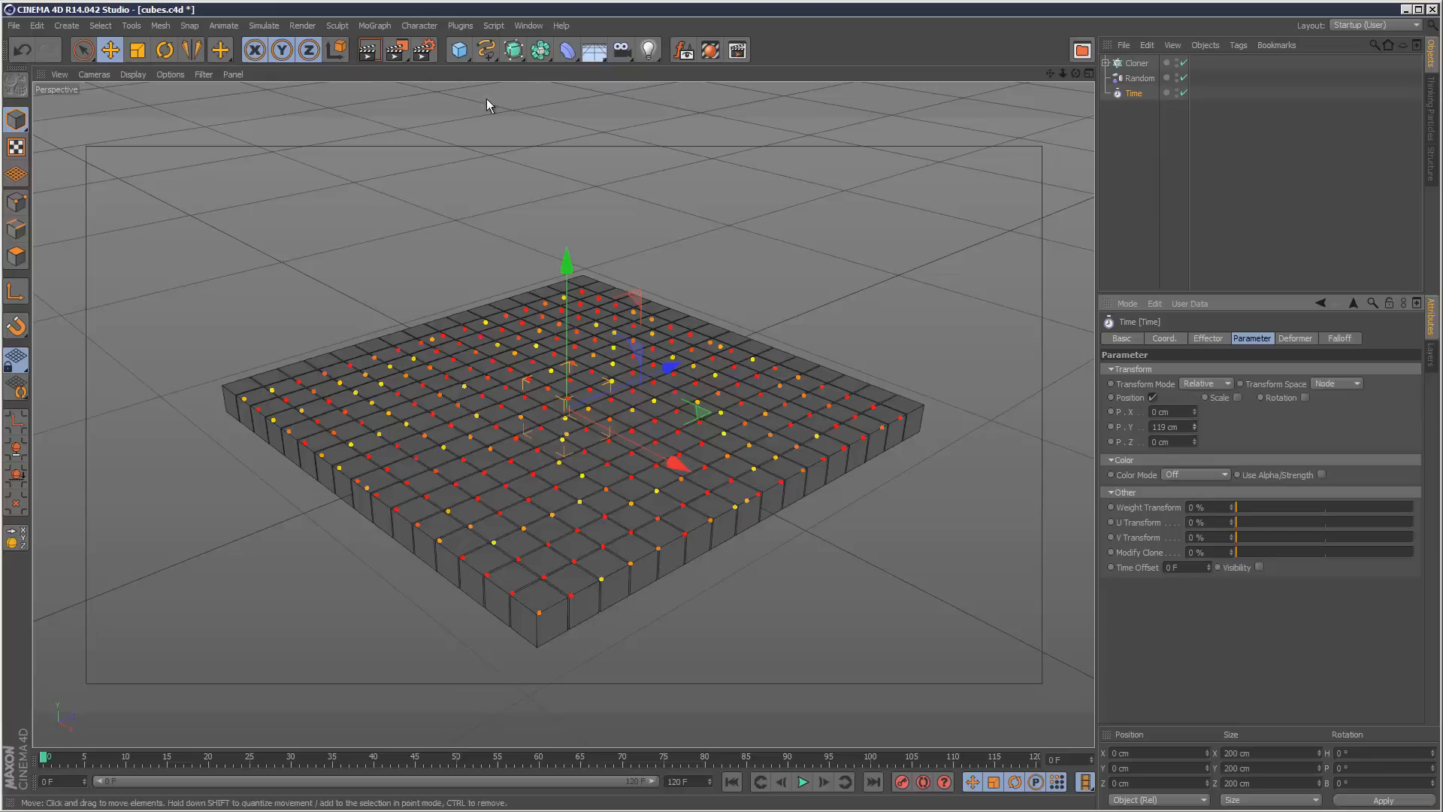
pyautogui.click(13, 25)
pyautogui.click(61, 151)
# Play the animation to preview how the random weights vary the Time effector's movement of the cubes.
pyautogui.click(802, 782)
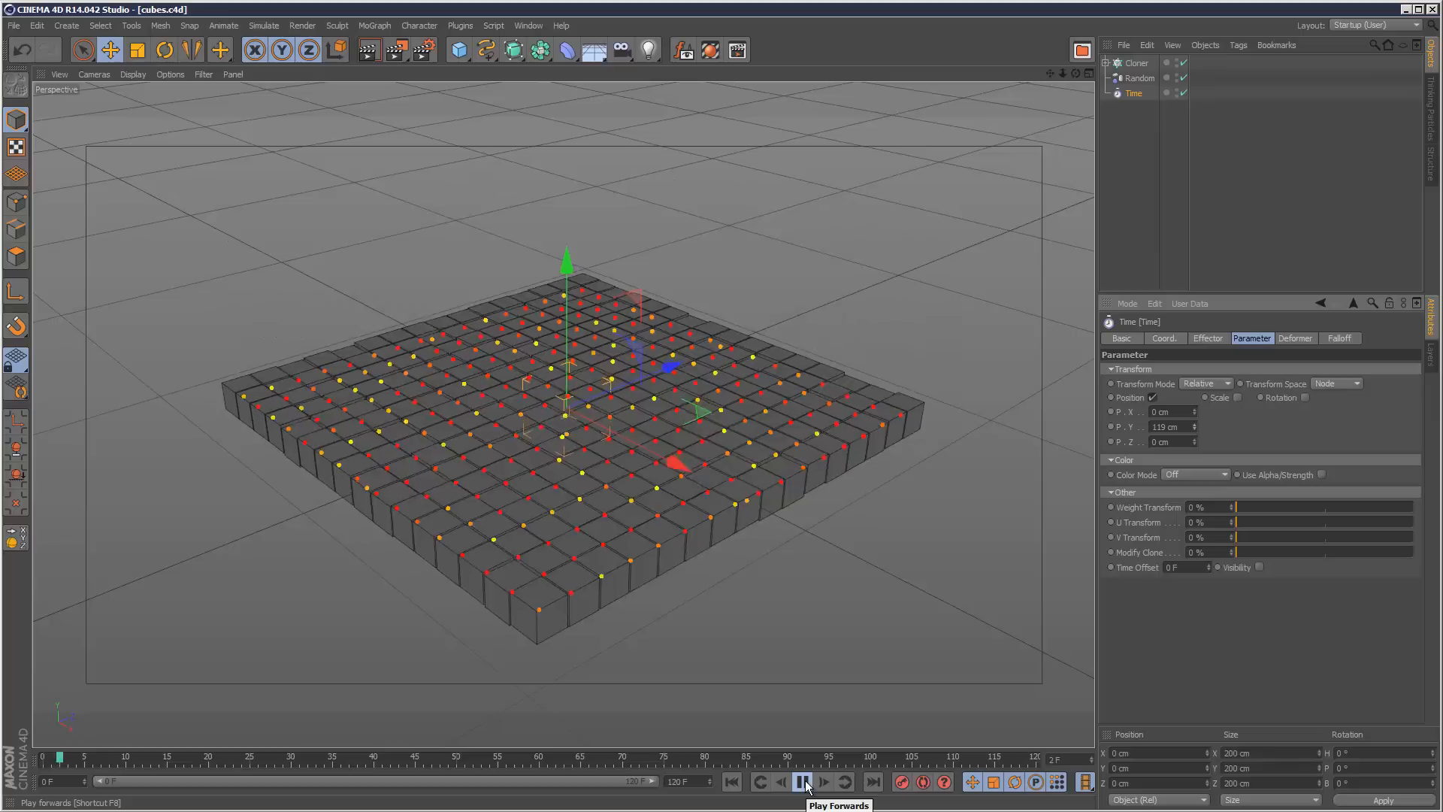
pyautogui.click(804, 783)
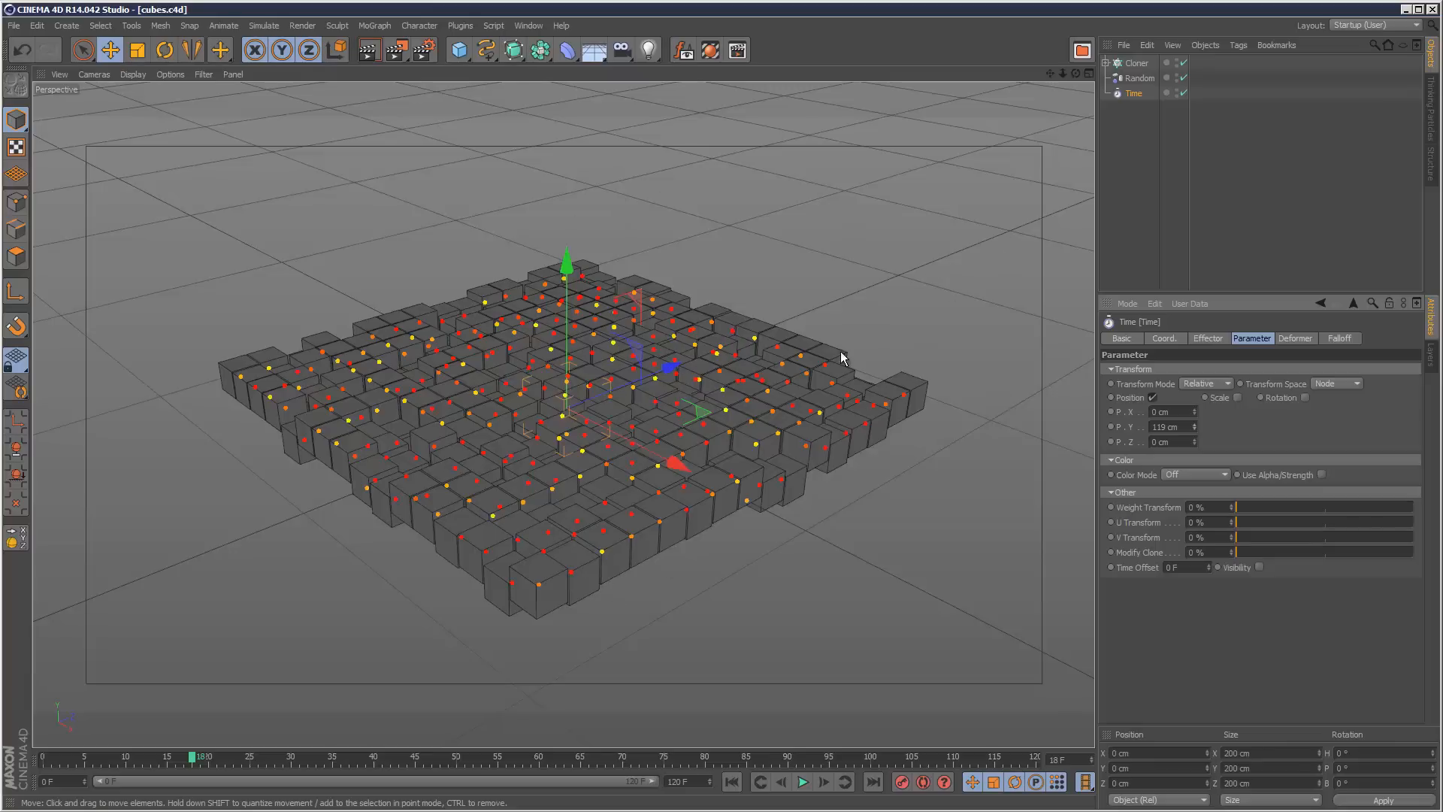
pyautogui.click(1136, 94)
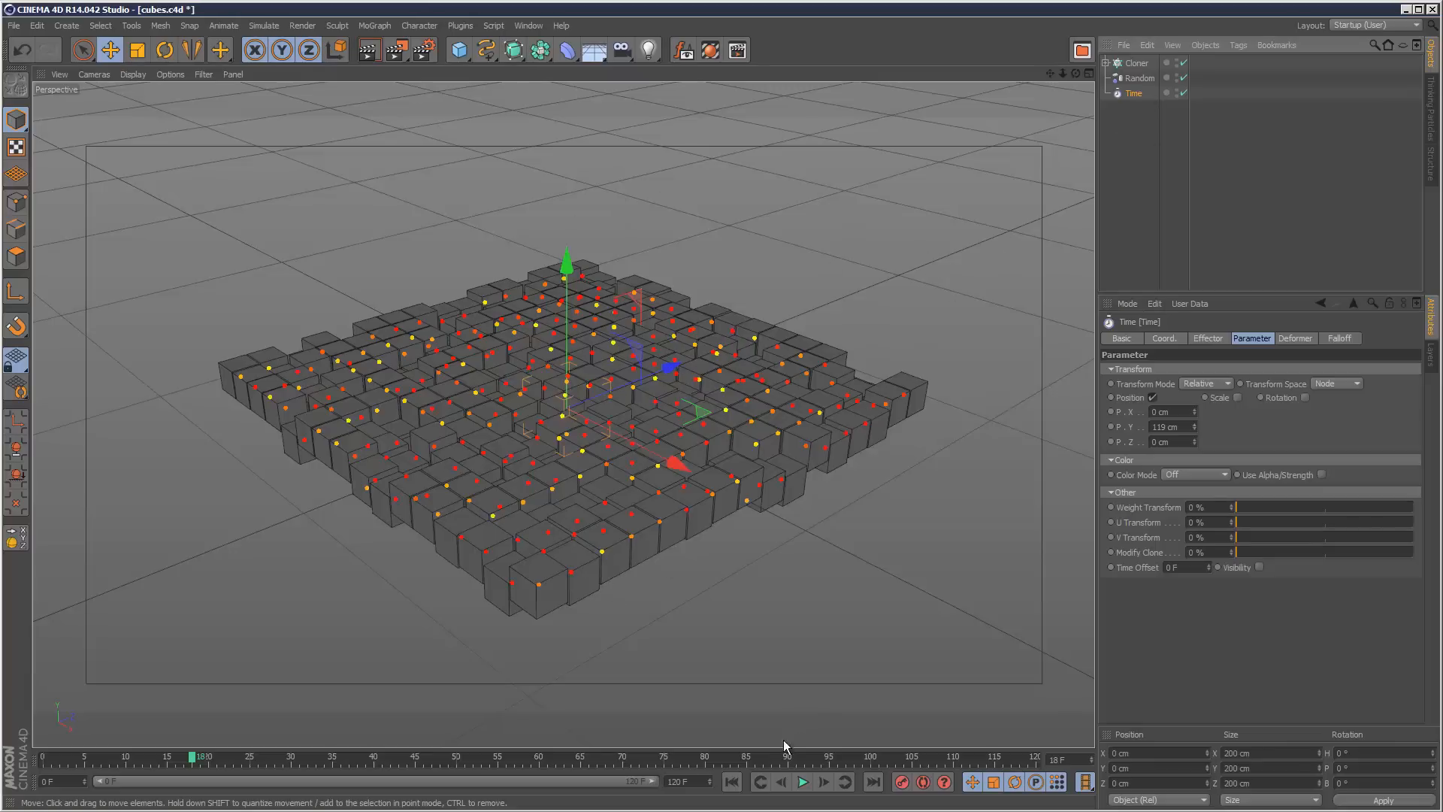
pyautogui.click(803, 781)
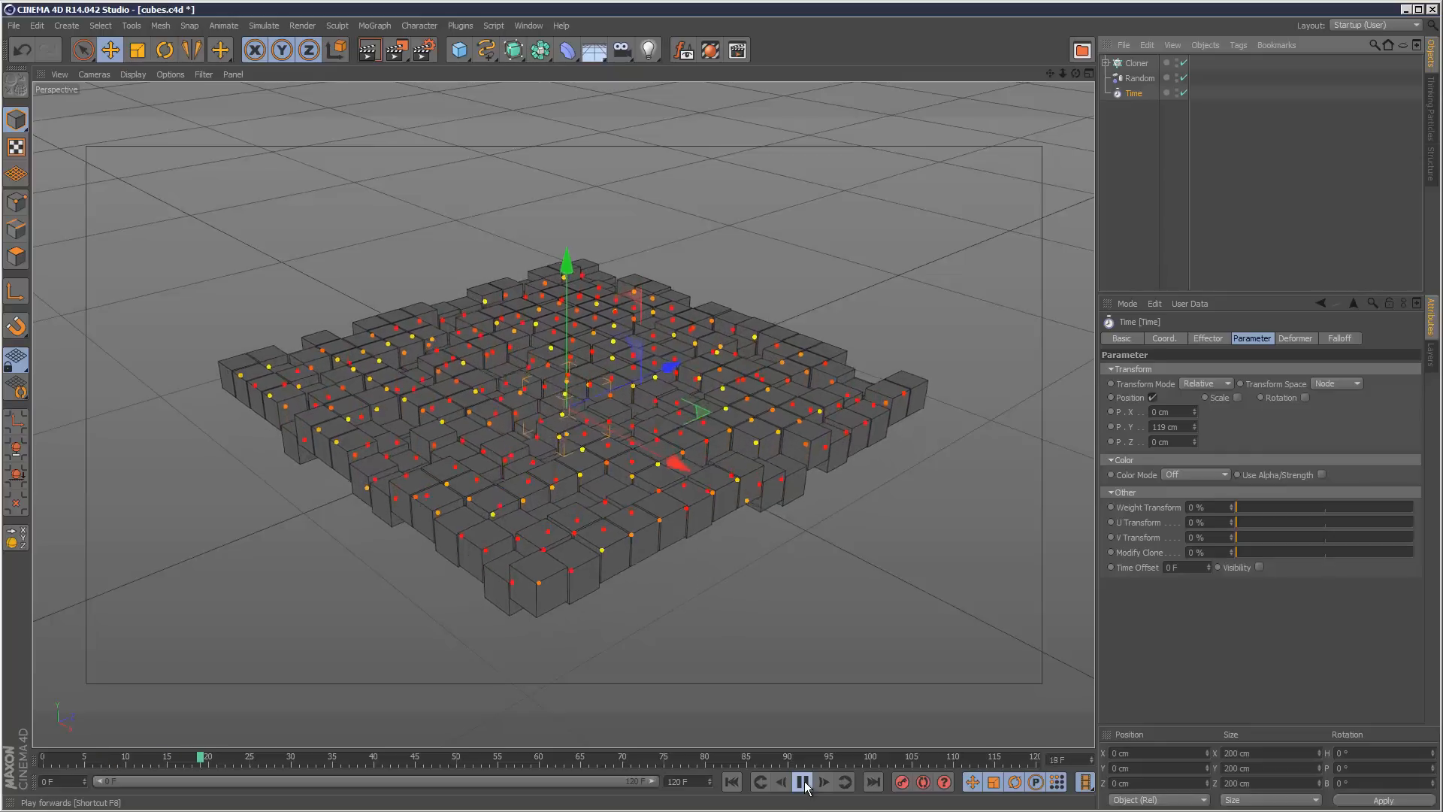
pyautogui.click(802, 781)
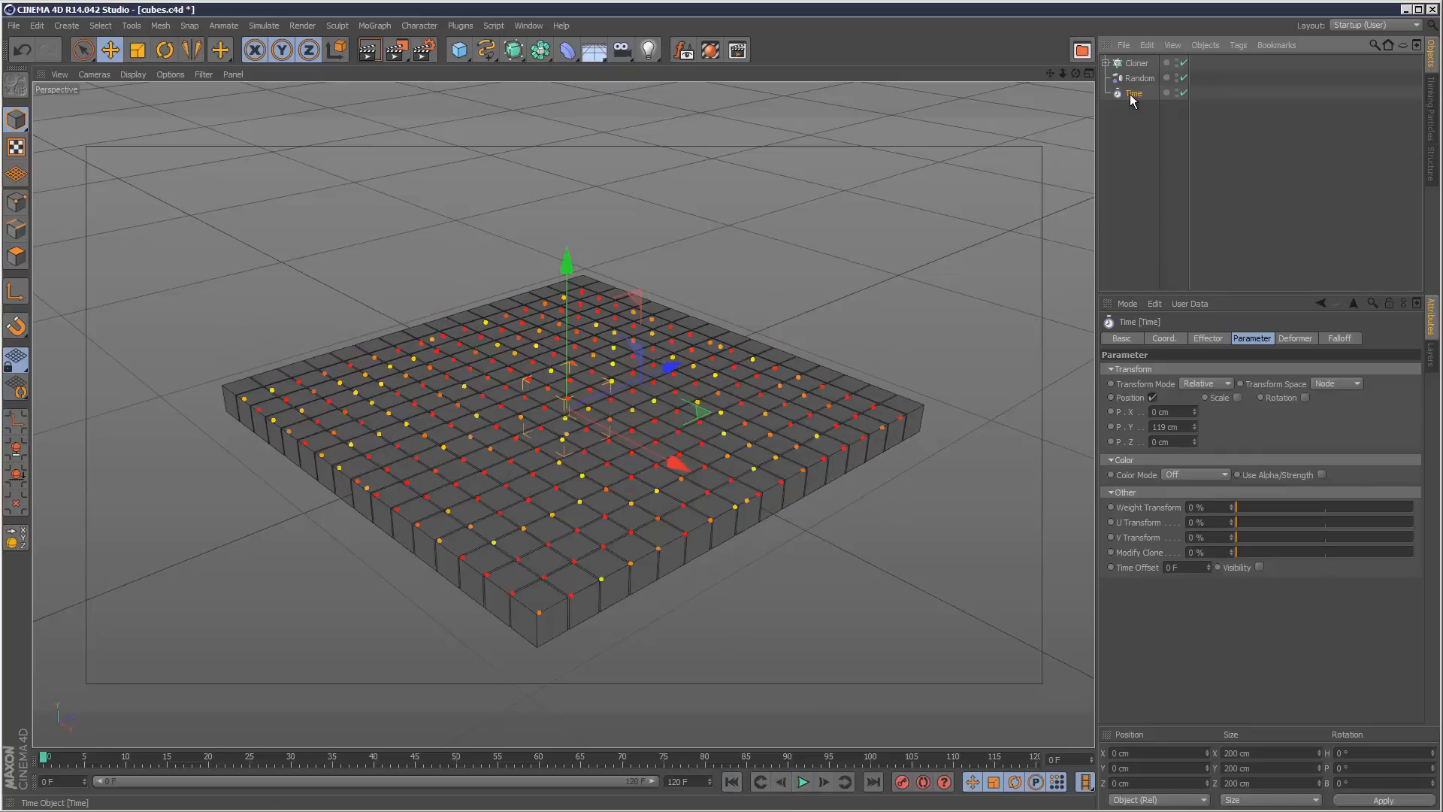
# Give the Time effector a Sphere falloff with Scale 468 % and Falloff 100 %, preview the animation and return to frame 0.
pyautogui.click(1340, 338)
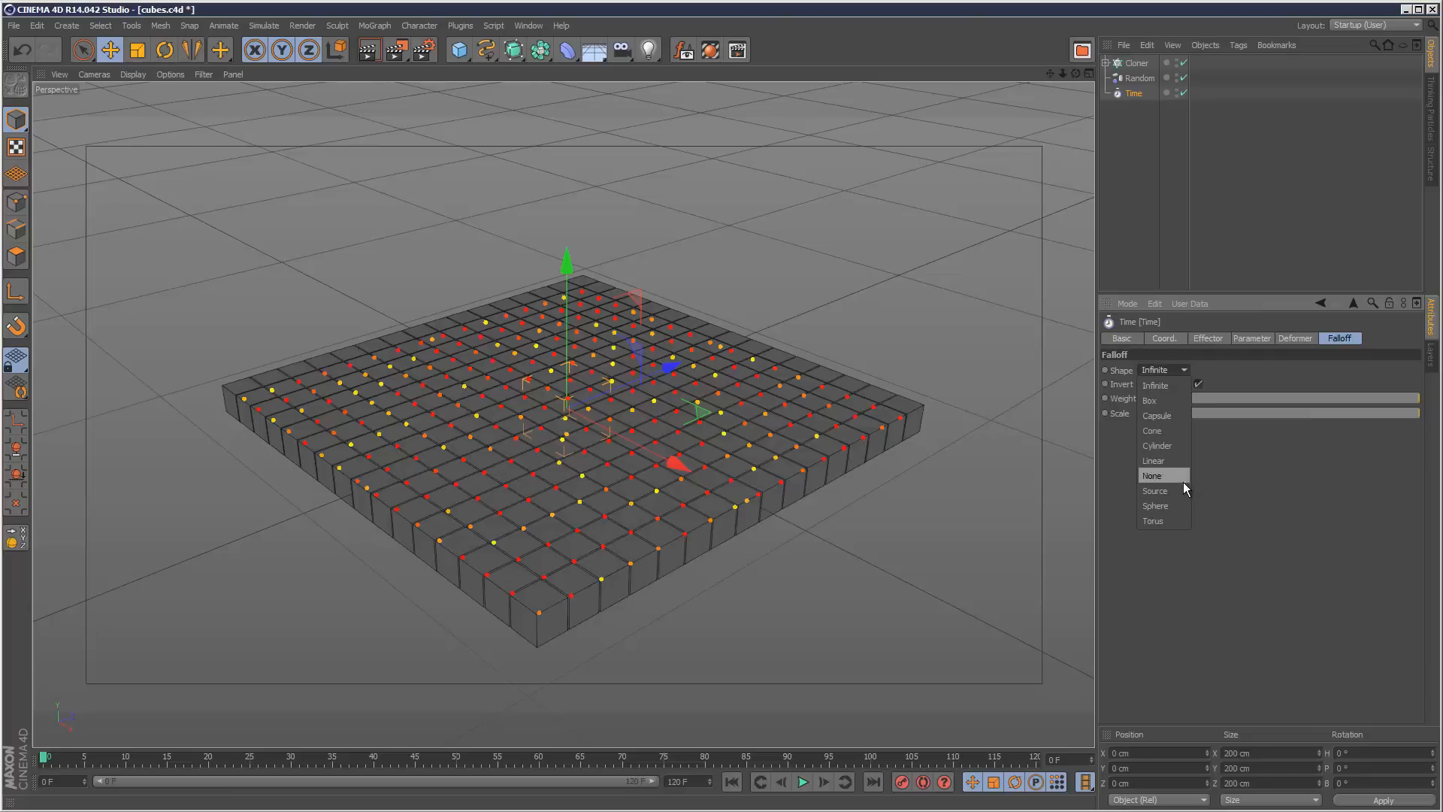
pyautogui.click(1178, 506)
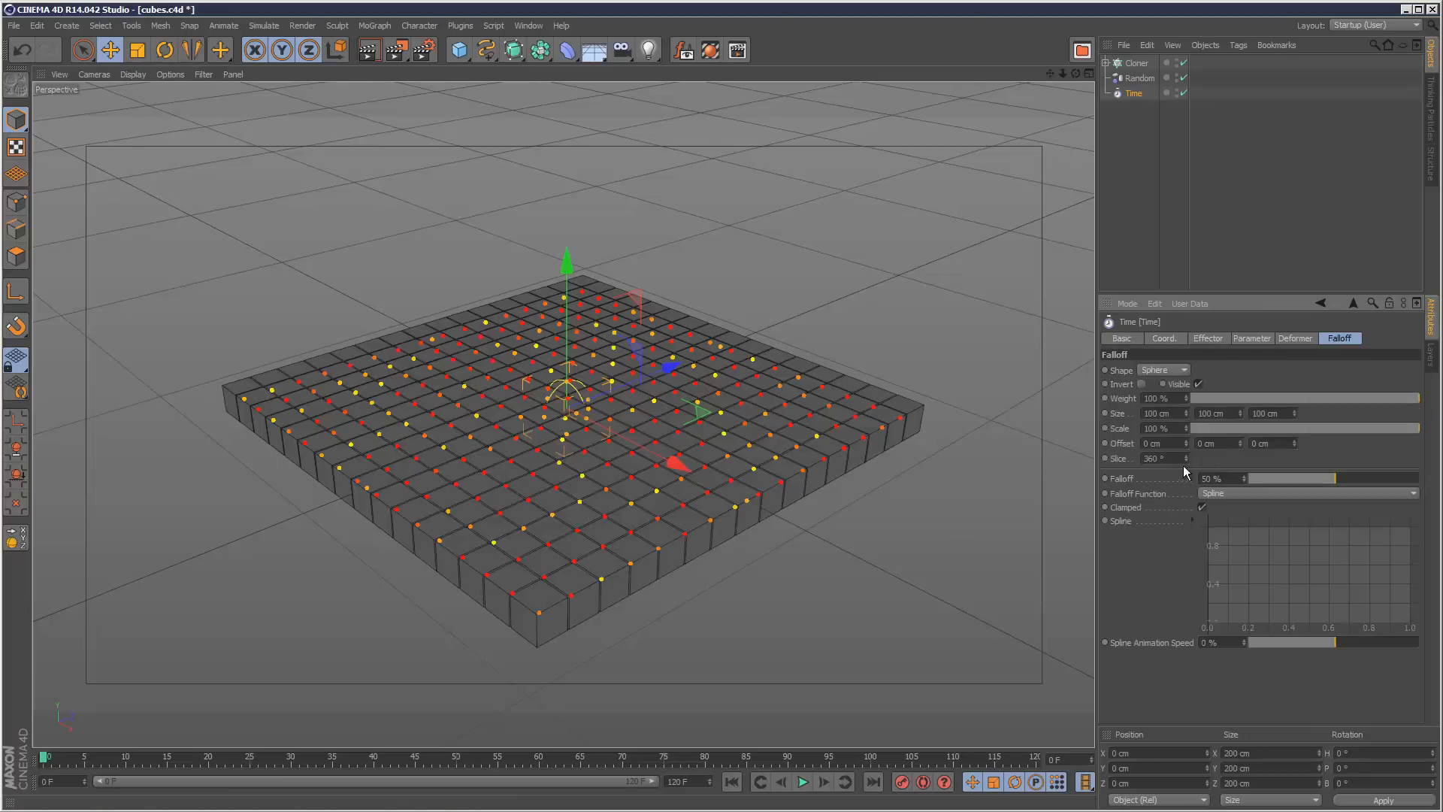
pyautogui.moveTo(1194, 404); pyautogui.dragTo(1189, 430)
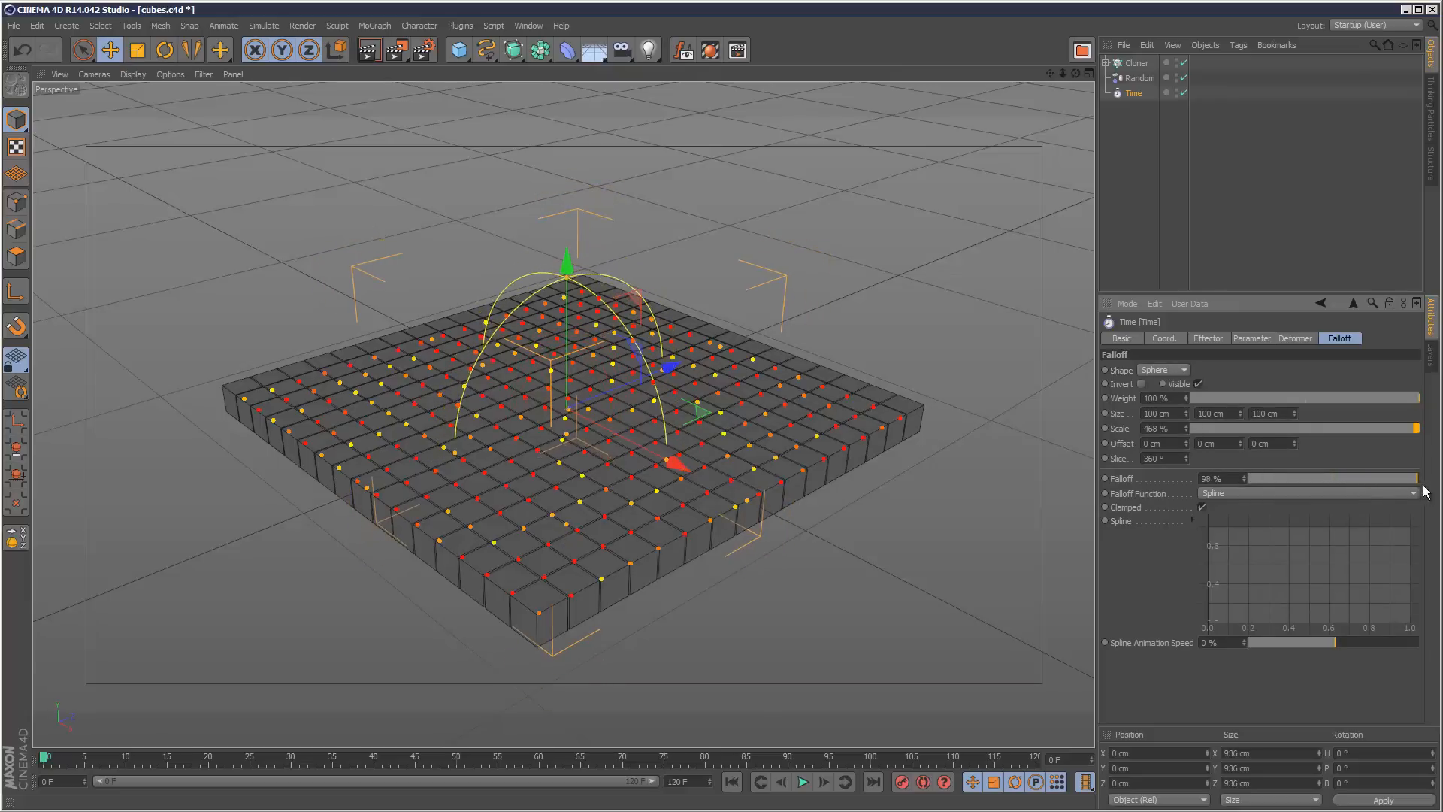
pyautogui.click(802, 783)
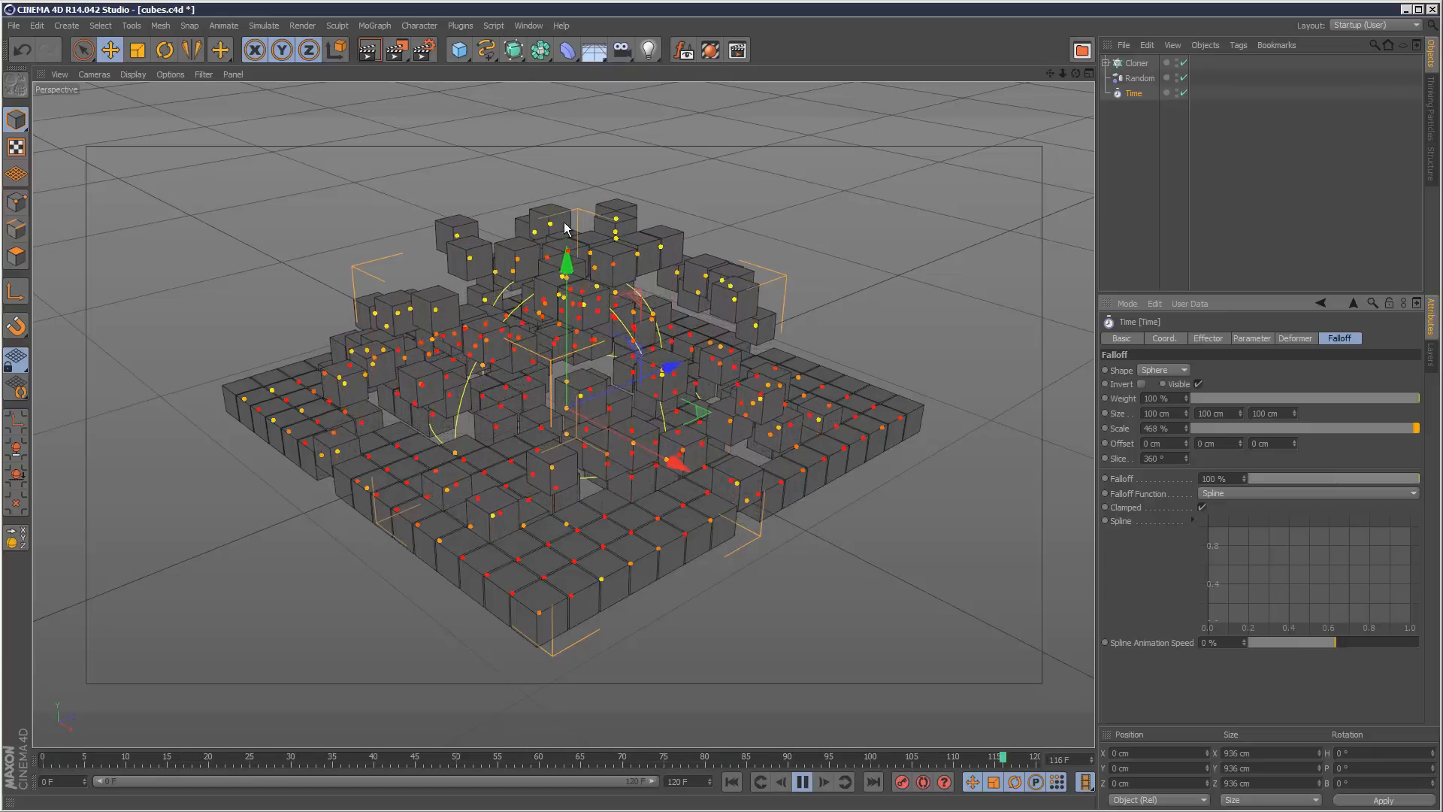
pyautogui.moveTo(53, 758); pyautogui.dragTo(27, 761)
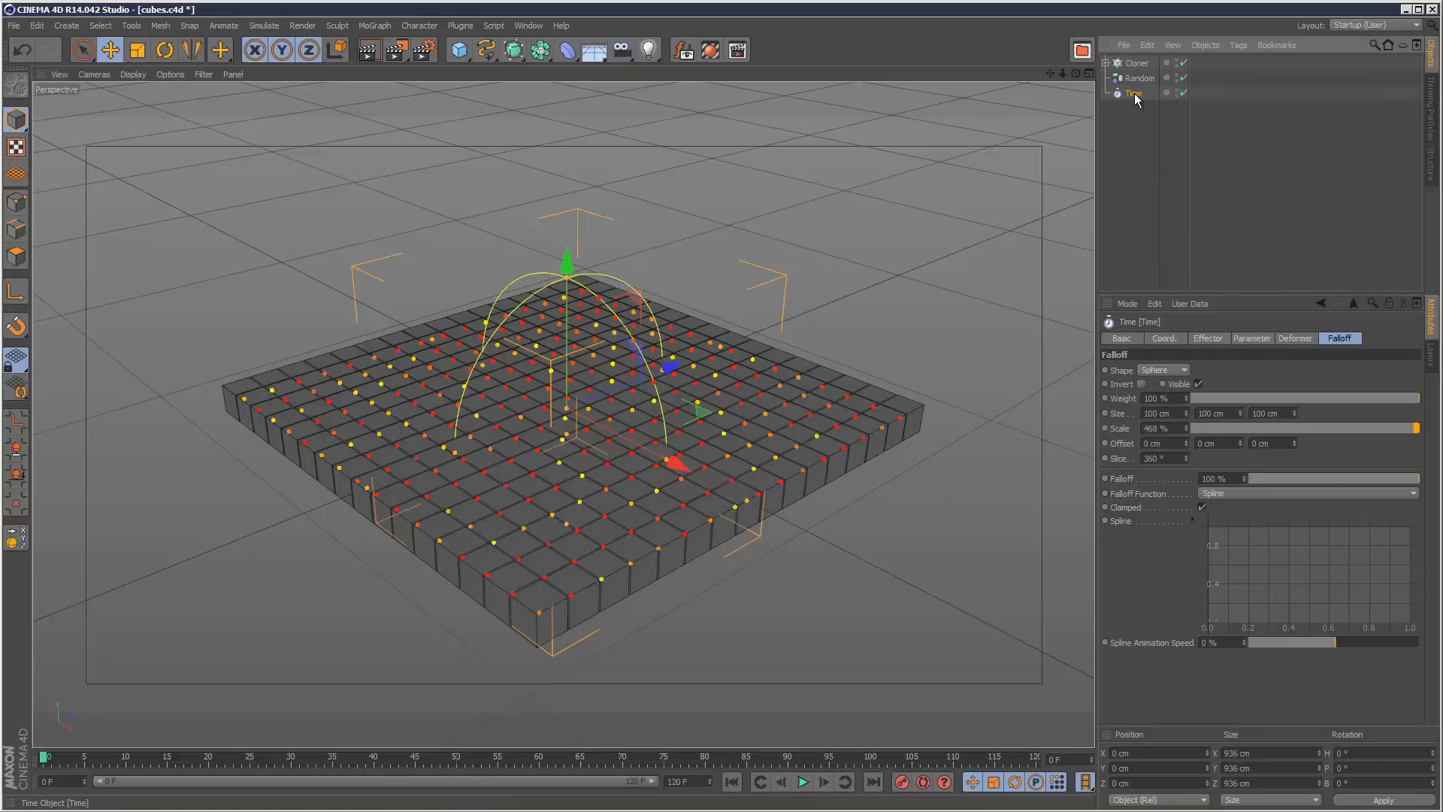
# Keyframe the Time effector at X about -1724 cm on frame 0 and at X about -45 cm on frame 54.
pyautogui.moveTo(678, 465); pyautogui.dragTo(385, 361)
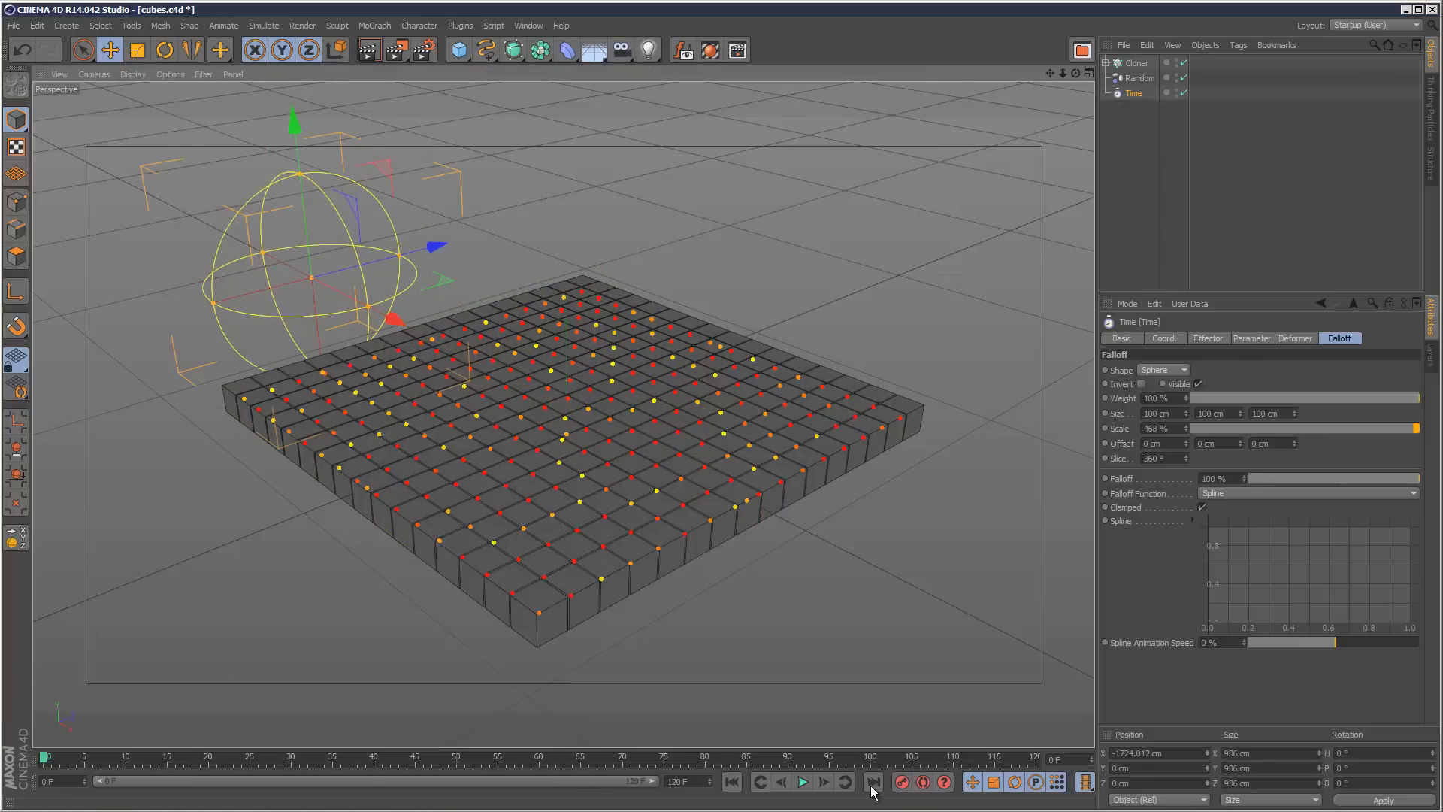
pyautogui.click(492, 759)
pyautogui.moveTo(393, 323); pyautogui.dragTo(643, 447)
# Keyframe the Time effector at Z about 686 cm on frame 81 and at X about 1572 cm on frame 104.
pyautogui.click(709, 761)
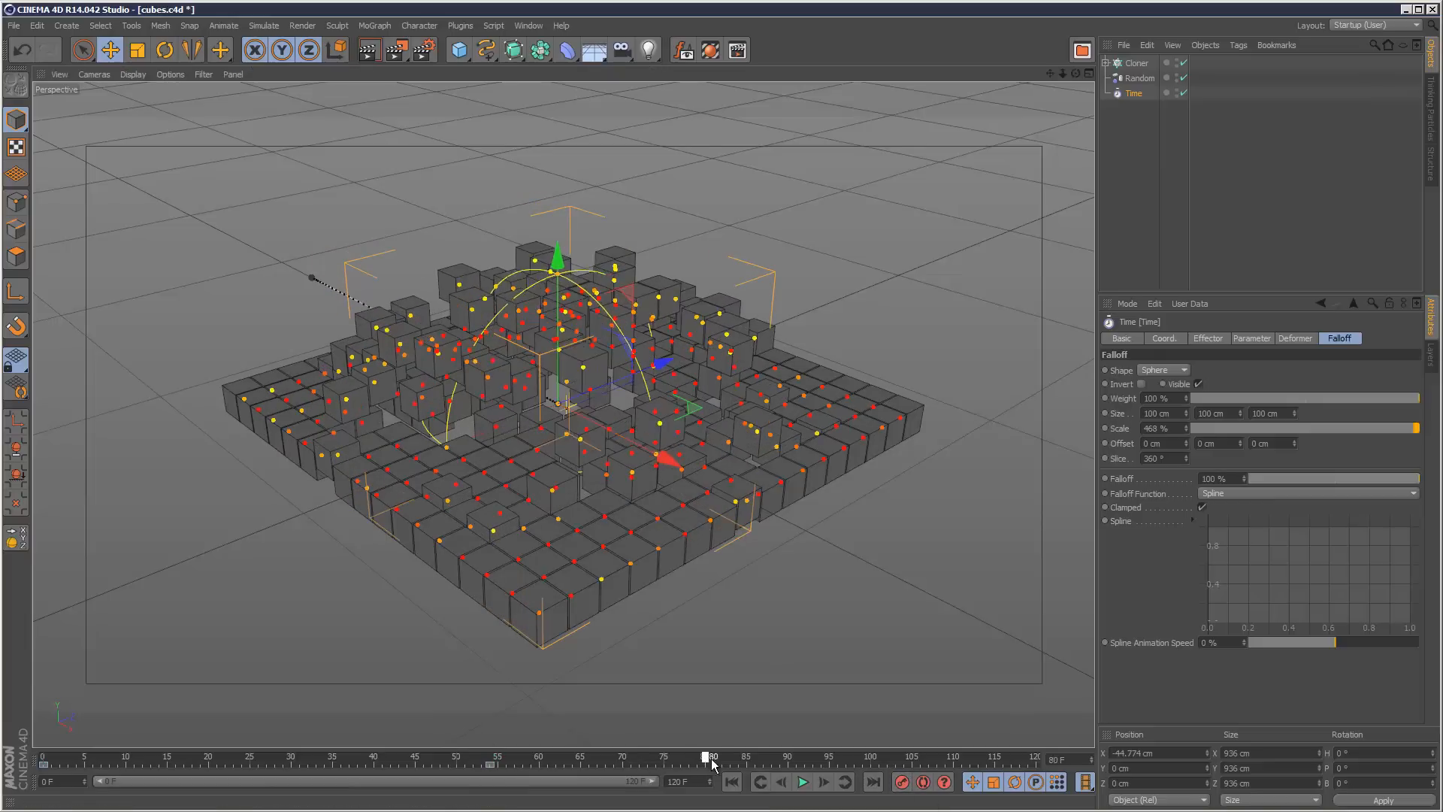
pyautogui.moveTo(661, 364); pyautogui.dragTo(804, 308)
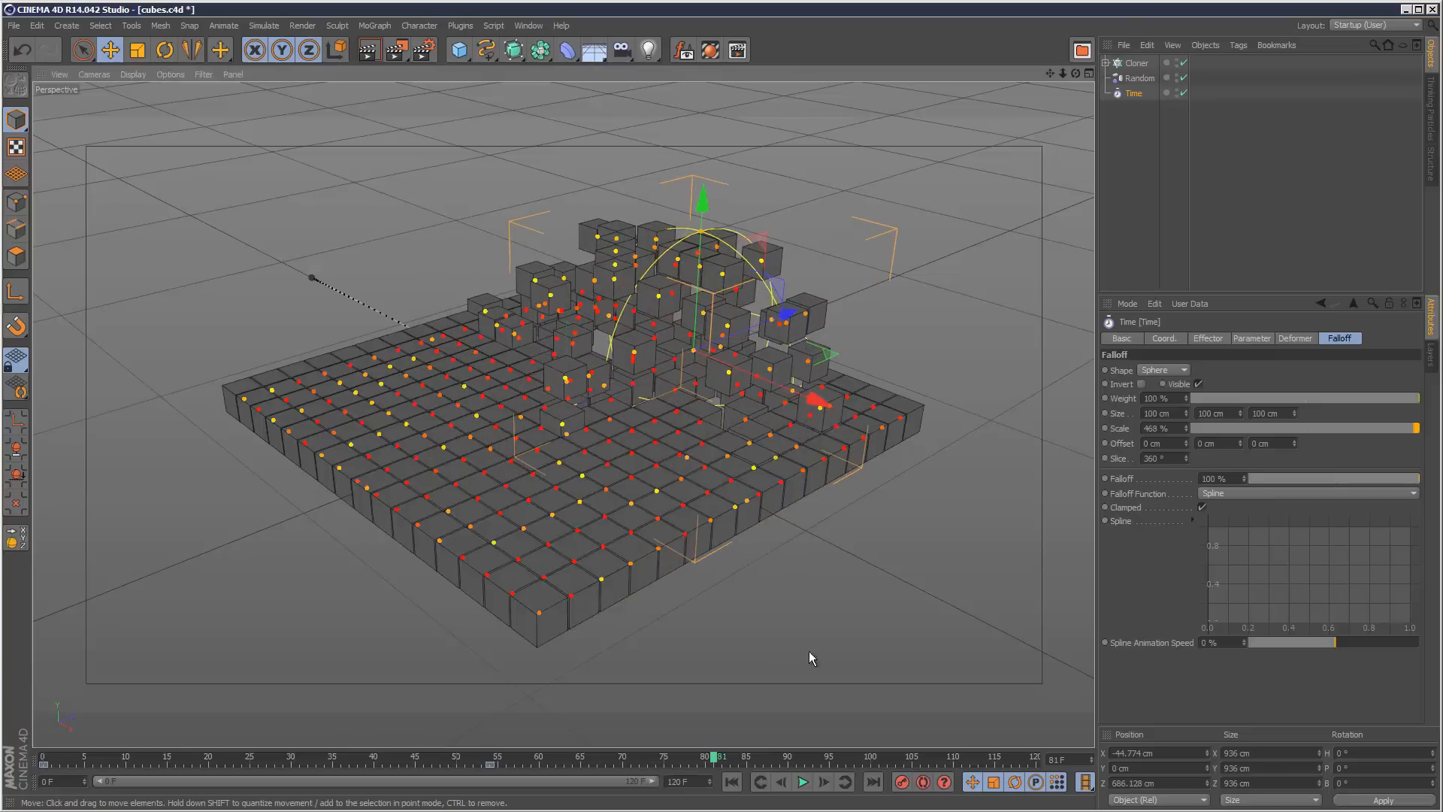
pyautogui.moveTo(817, 402); pyautogui.dragTo(1304, 598)
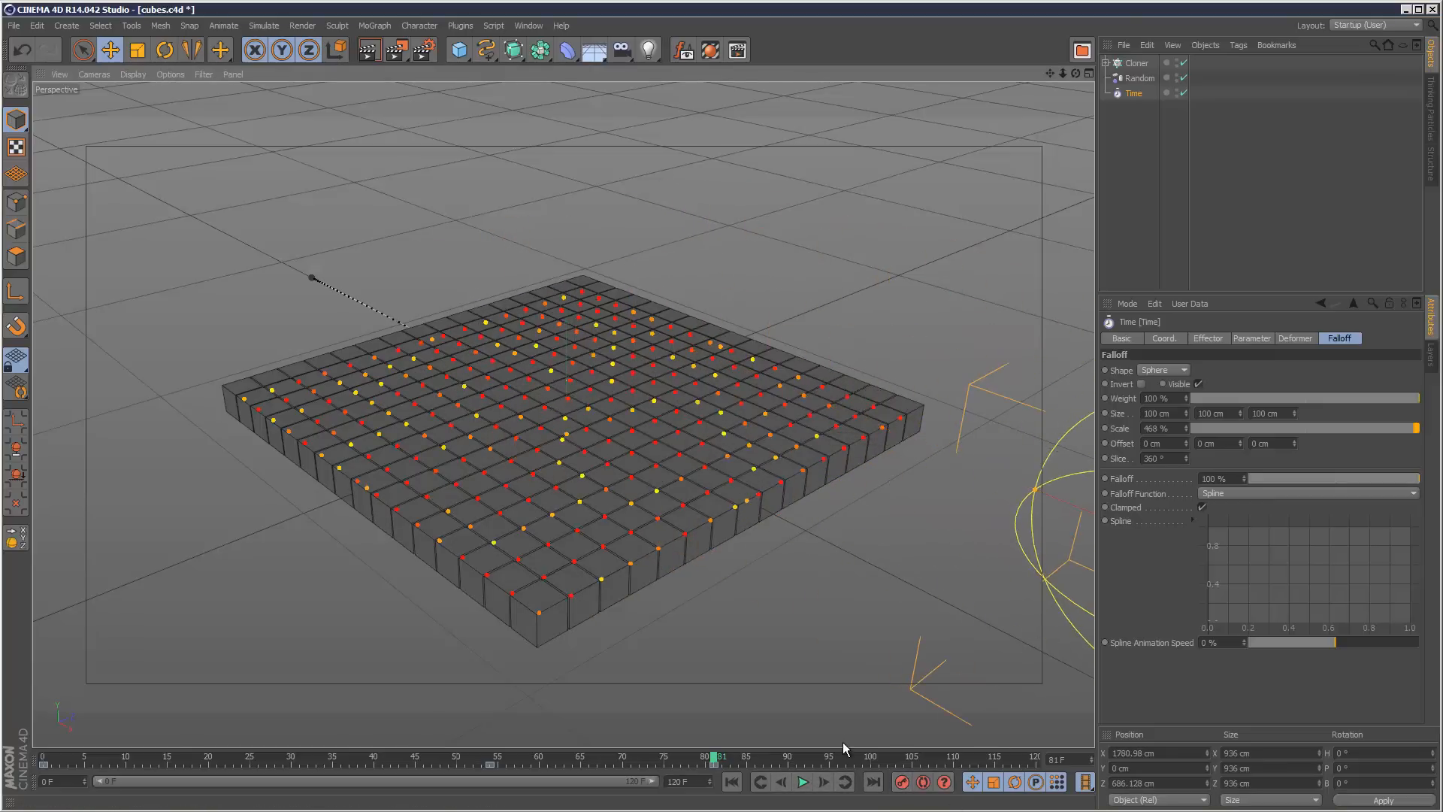
pyautogui.click(907, 759)
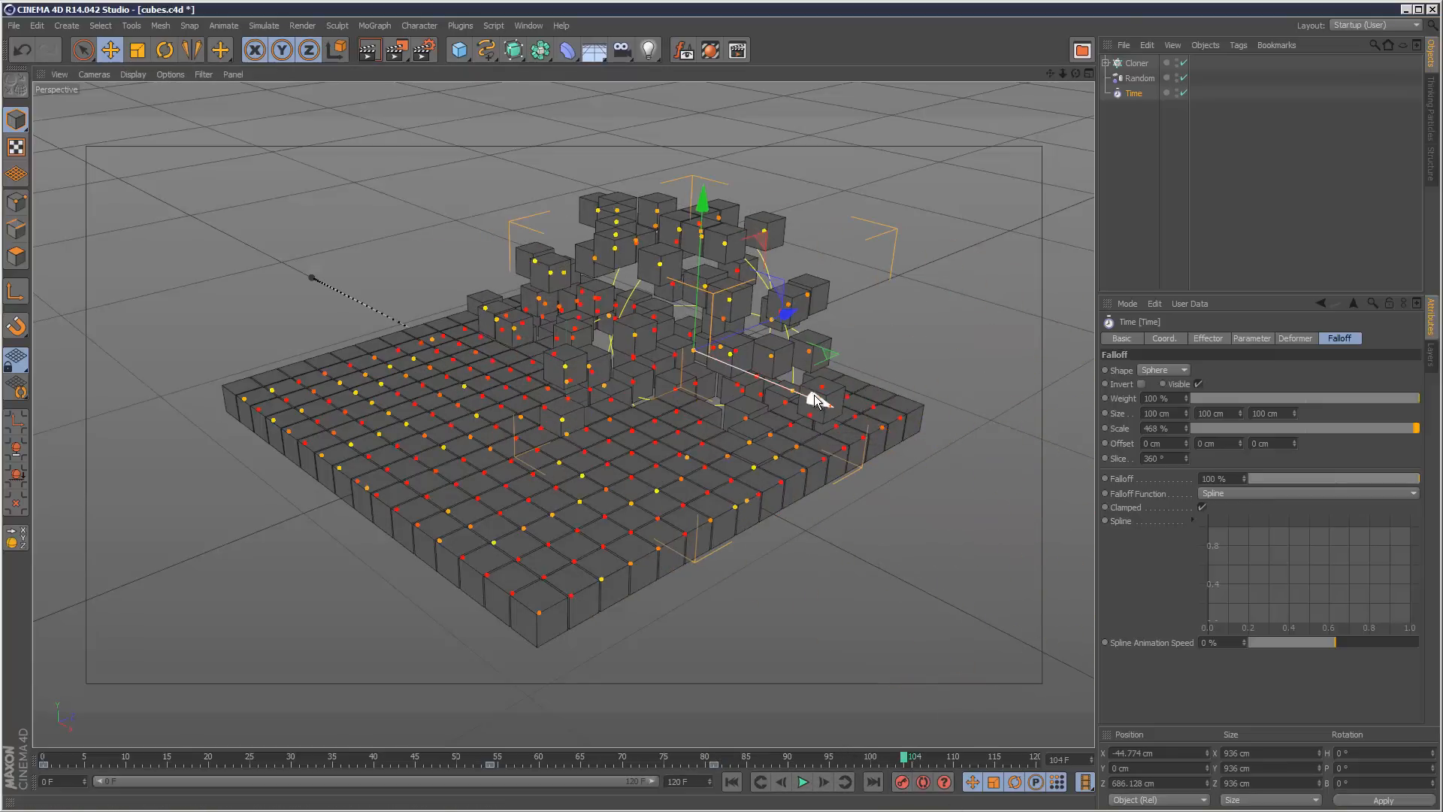
pyautogui.moveTo(817, 400); pyautogui.dragTo(1241, 573)
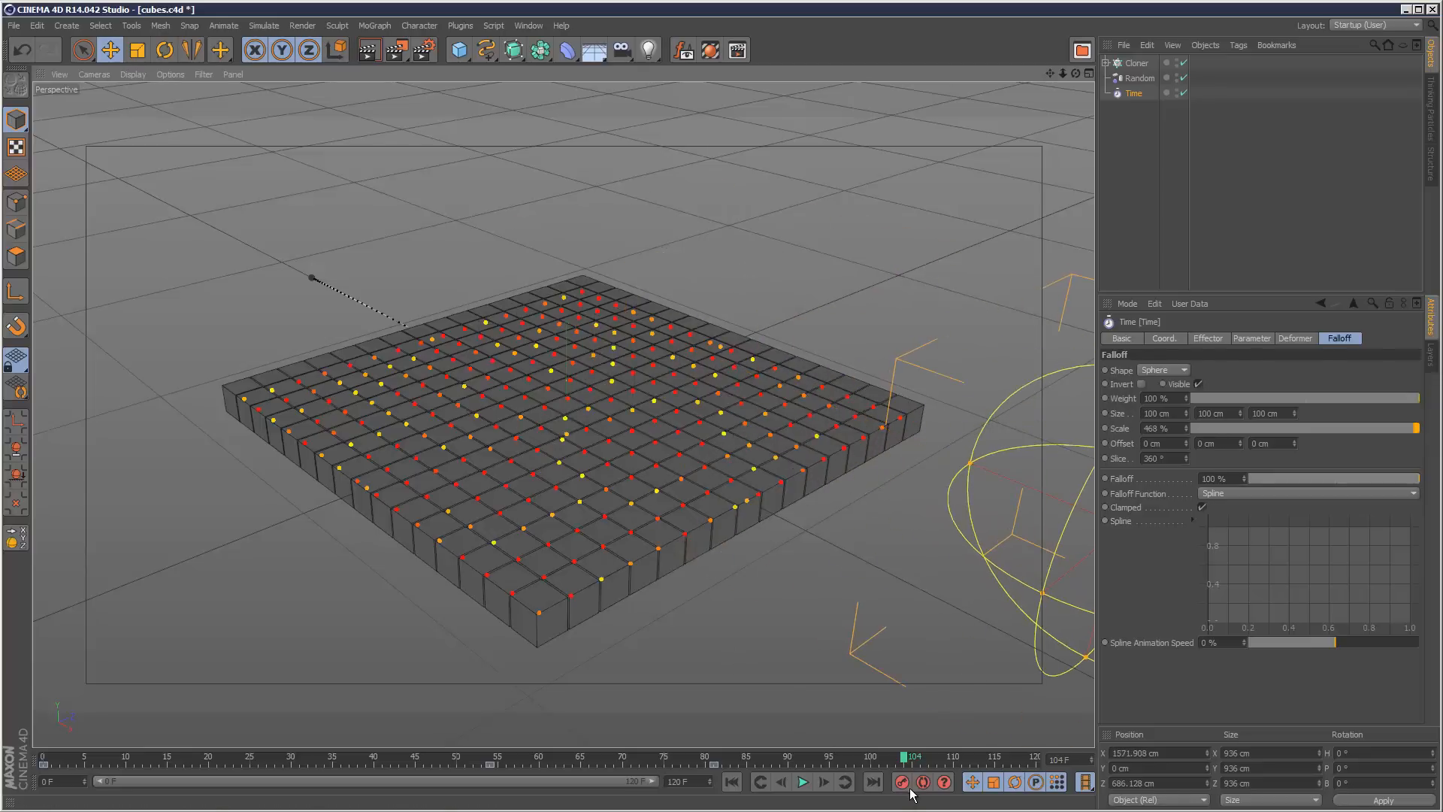
# Play the animation from the start with nothing selected to review the falloff sphere travelling across the cubes.
pyautogui.click(732, 782)
pyautogui.click(802, 782)
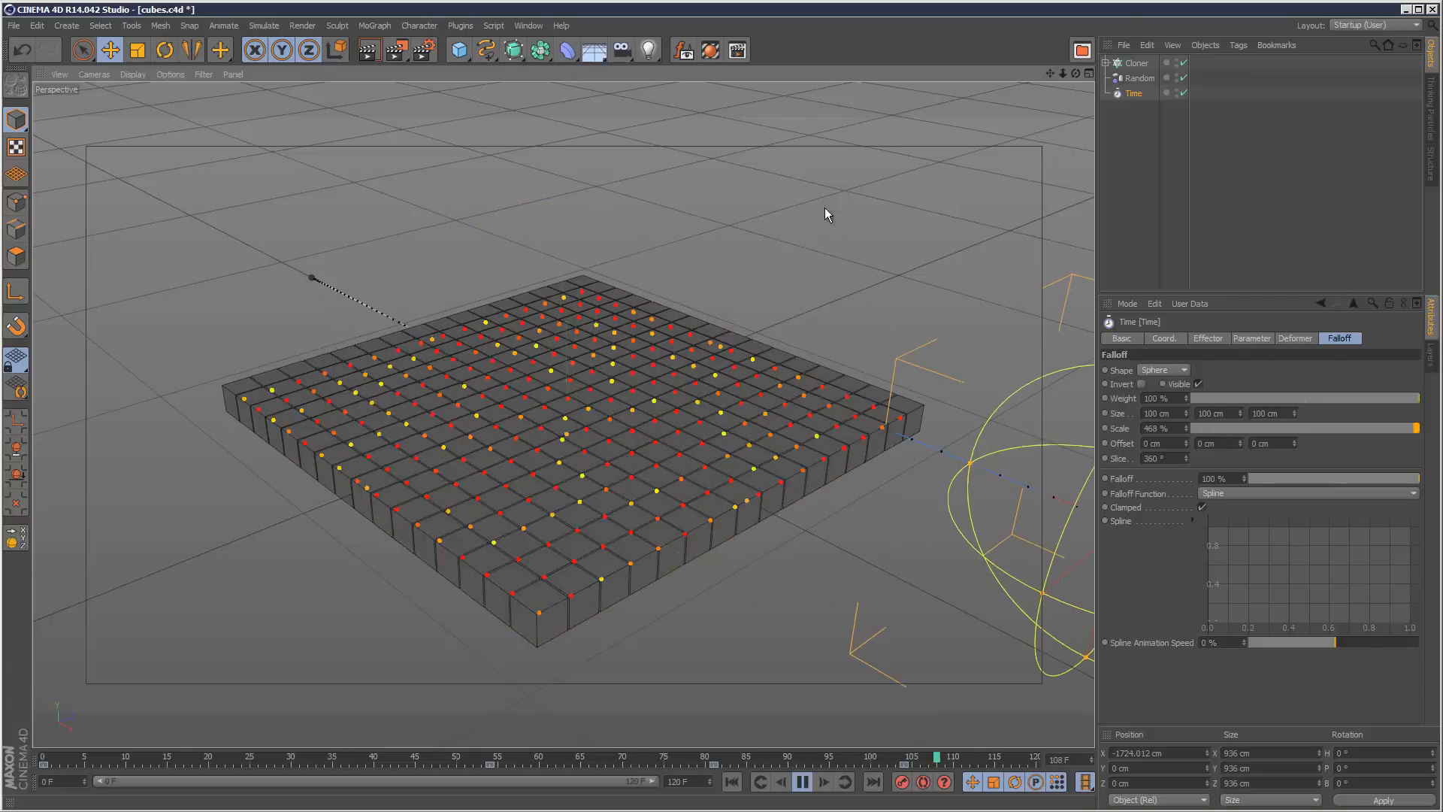
pyautogui.click(1208, 218)
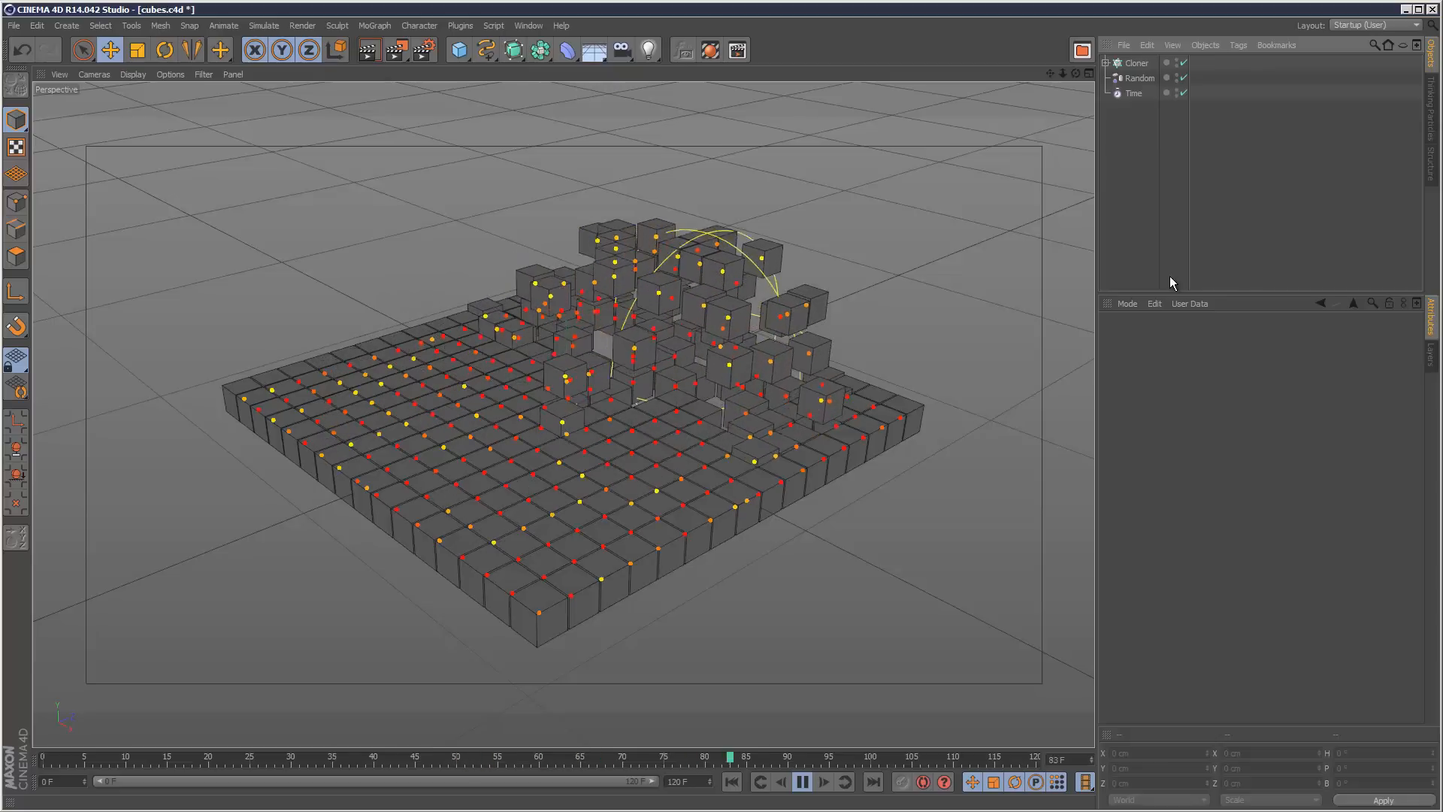
pyautogui.click(801, 782)
# Move the Time effector to Z about 16 cm at frame 70 and shift its last two keyframes to frames 95 and 120.
pyautogui.click(1133, 94)
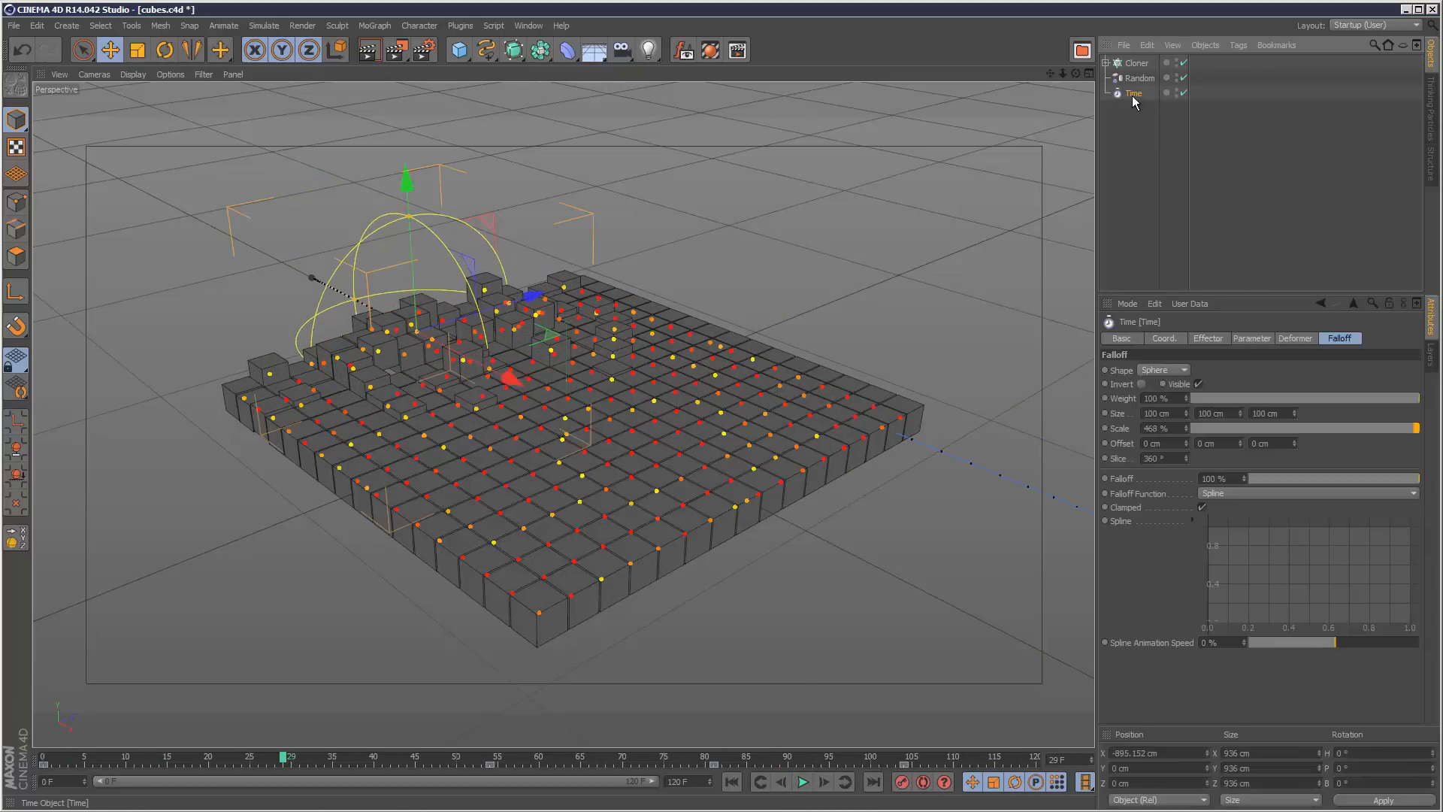
pyautogui.click(493, 764)
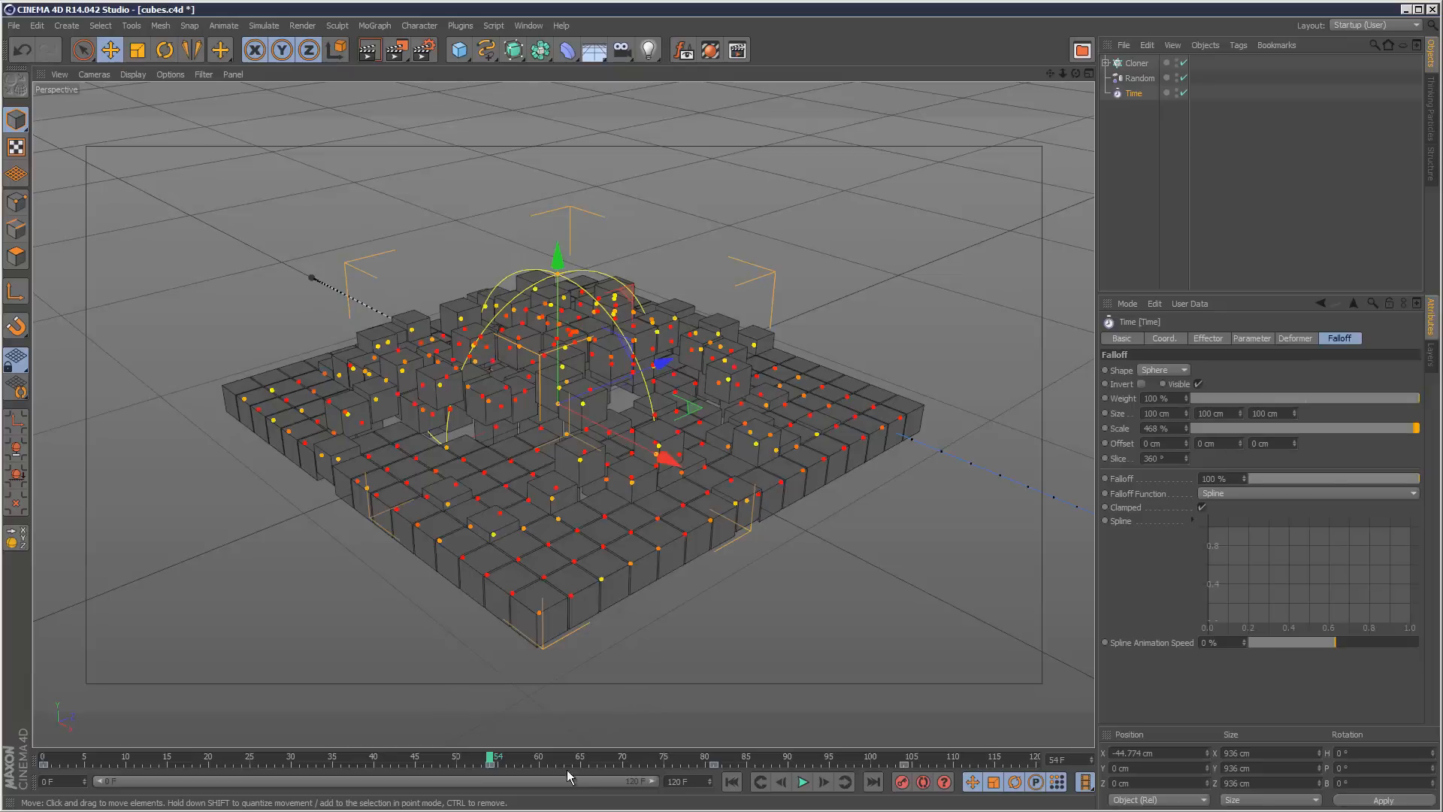
pyautogui.click(630, 764)
pyautogui.moveTo(729, 344); pyautogui.dragTo(666, 376)
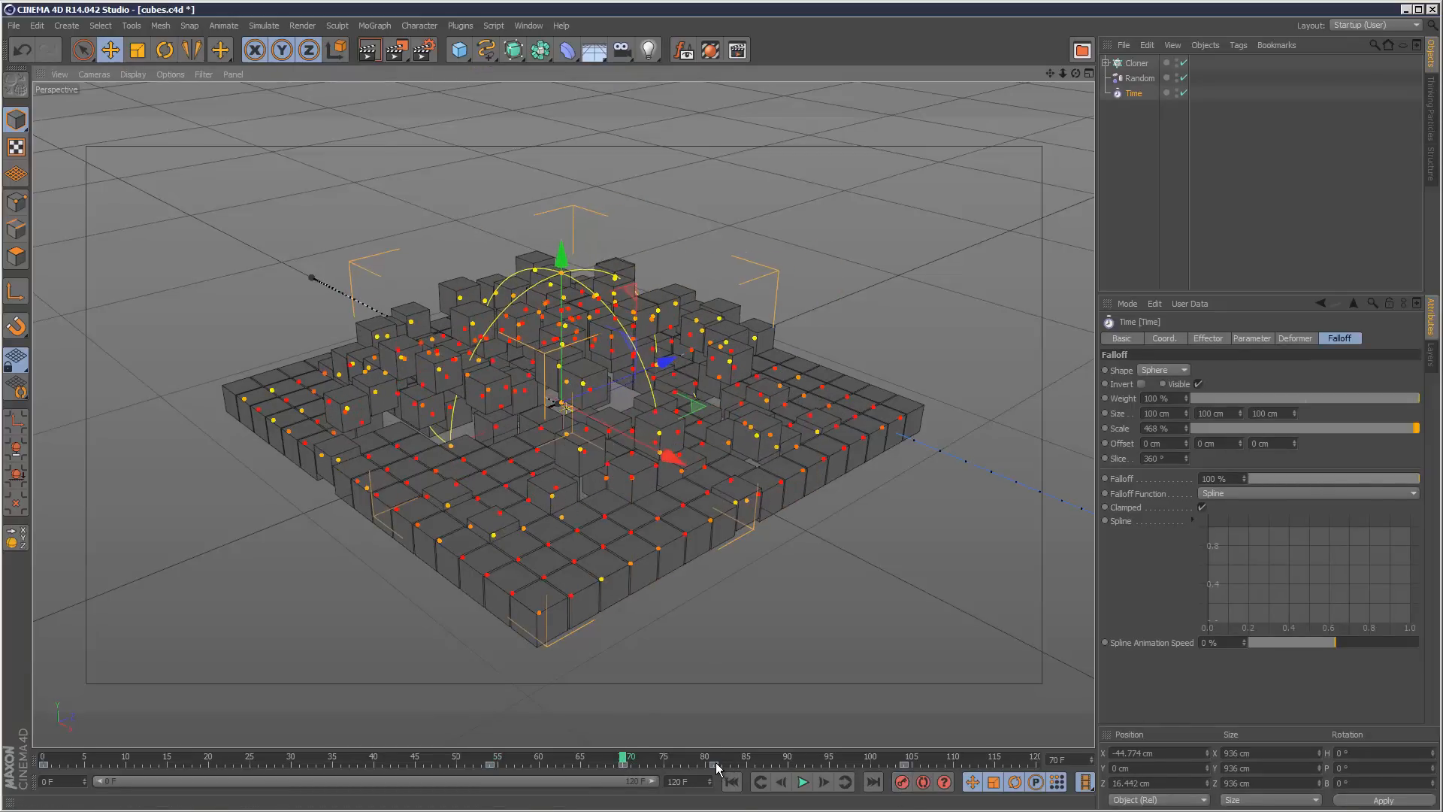
pyautogui.moveTo(717, 765); pyautogui.dragTo(828, 772)
pyautogui.moveTo(930, 770); pyautogui.dragTo(1032, 768)
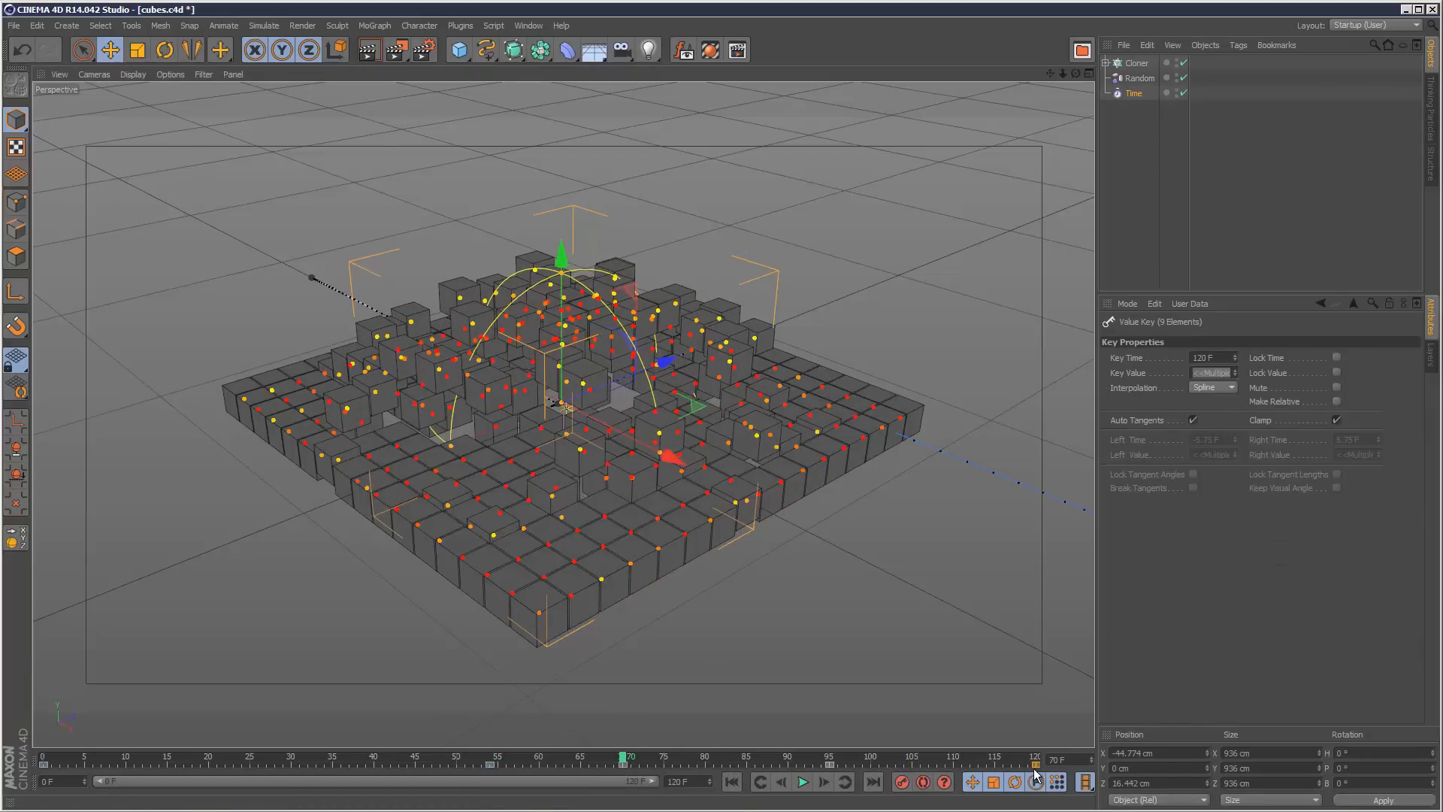
# Raise the Time effector's P.Y position value to 186 cm.
pyautogui.click(1133, 93)
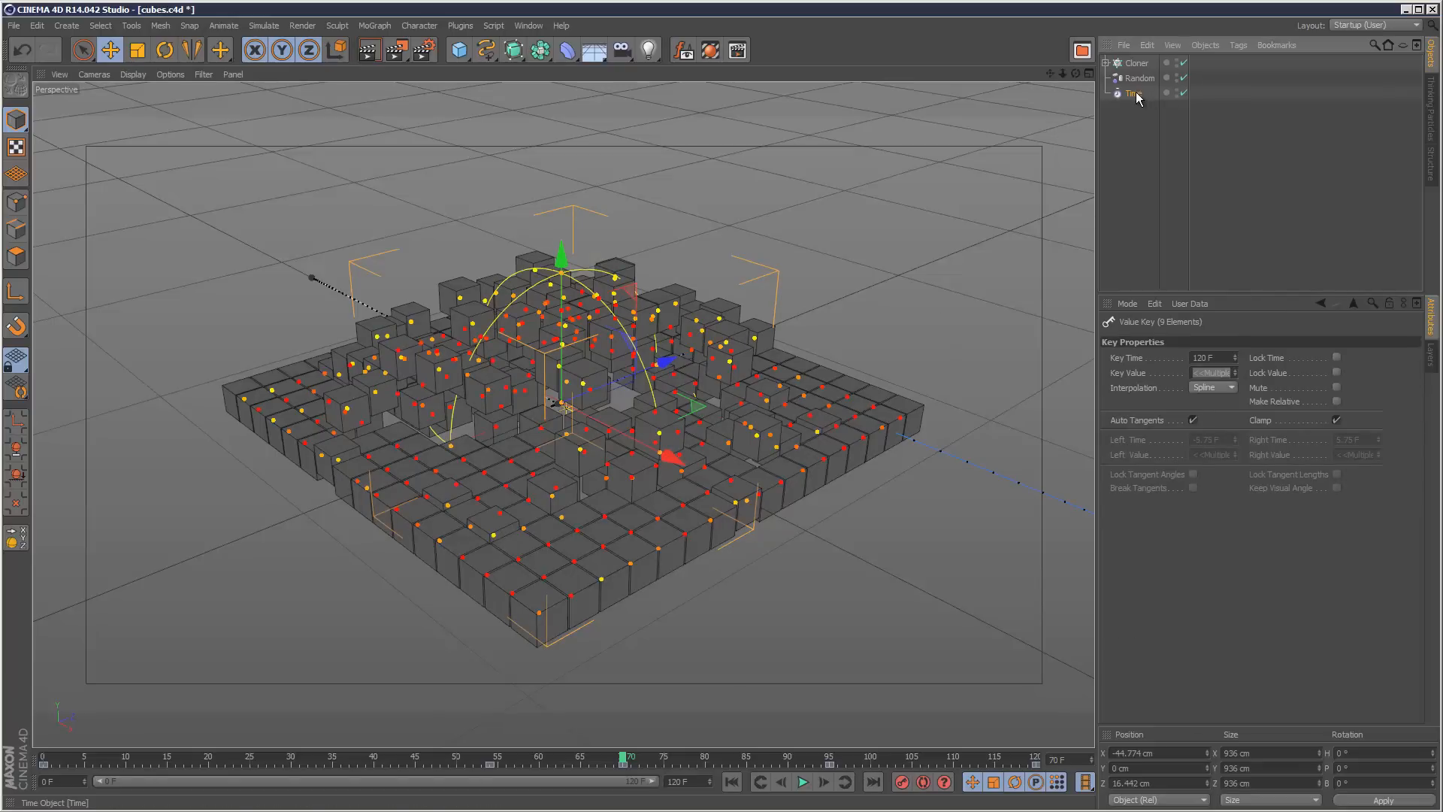
pyautogui.click(1208, 339)
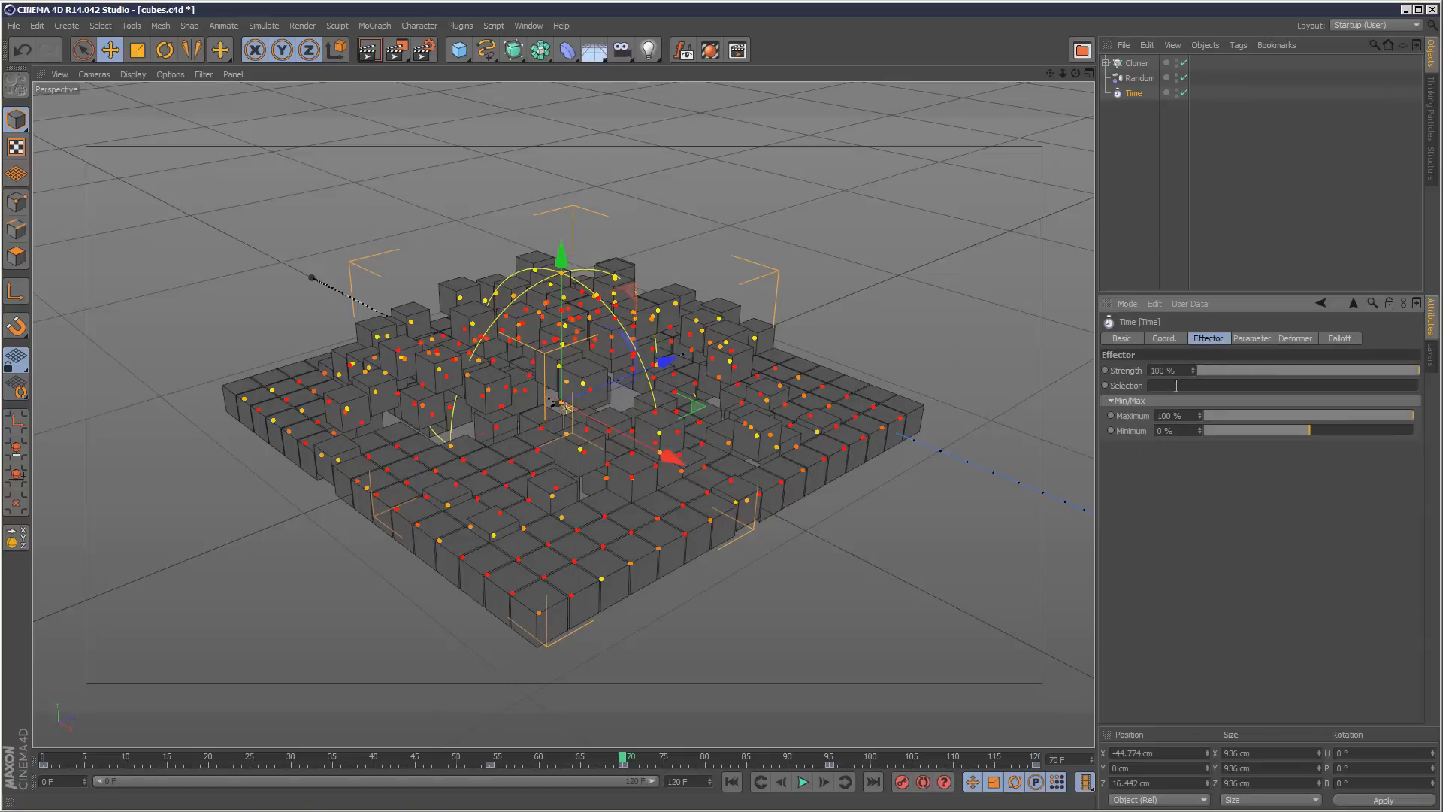
pyautogui.click(1250, 338)
pyautogui.moveTo(1197, 427); pyautogui.dragTo(1197, 425)
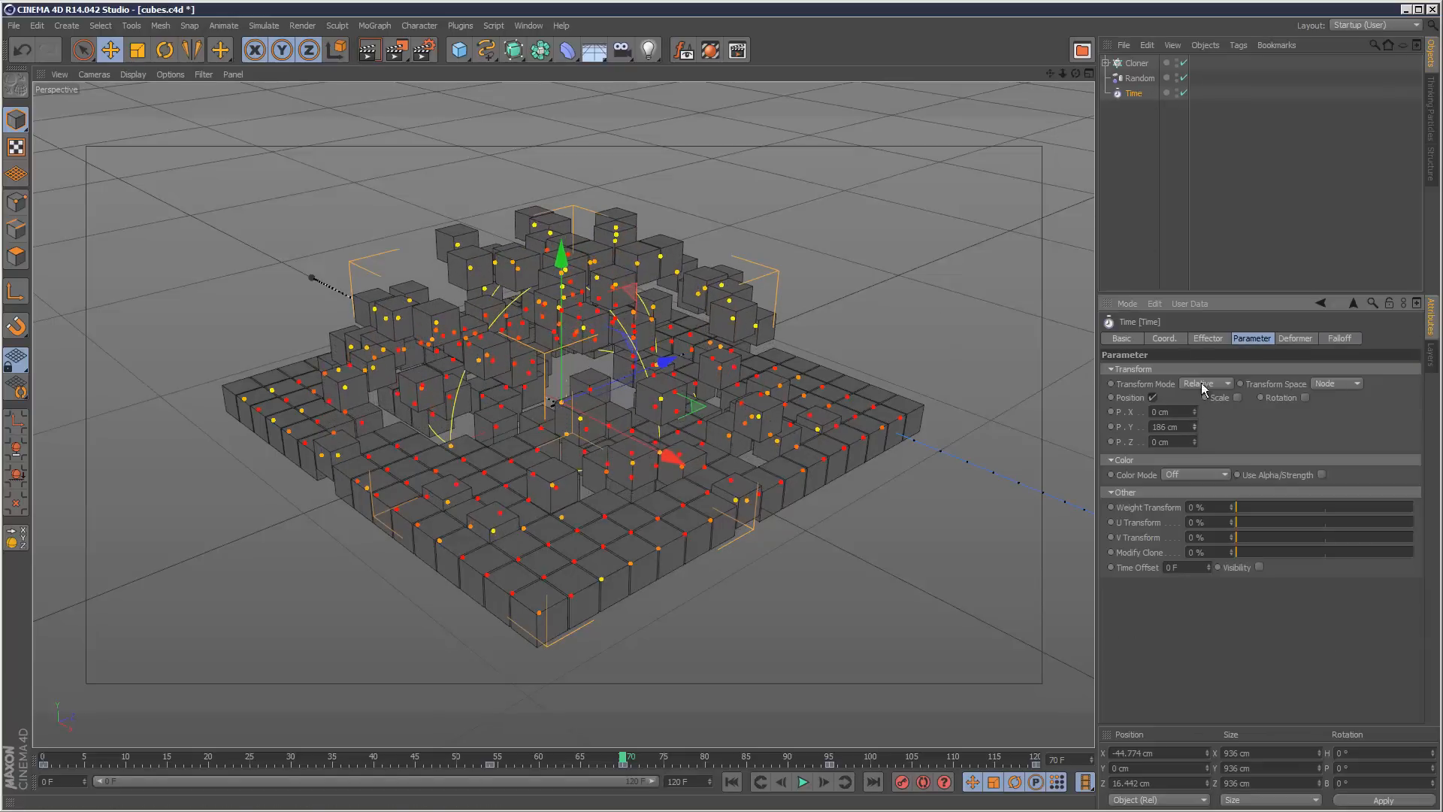
pyautogui.click(1233, 189)
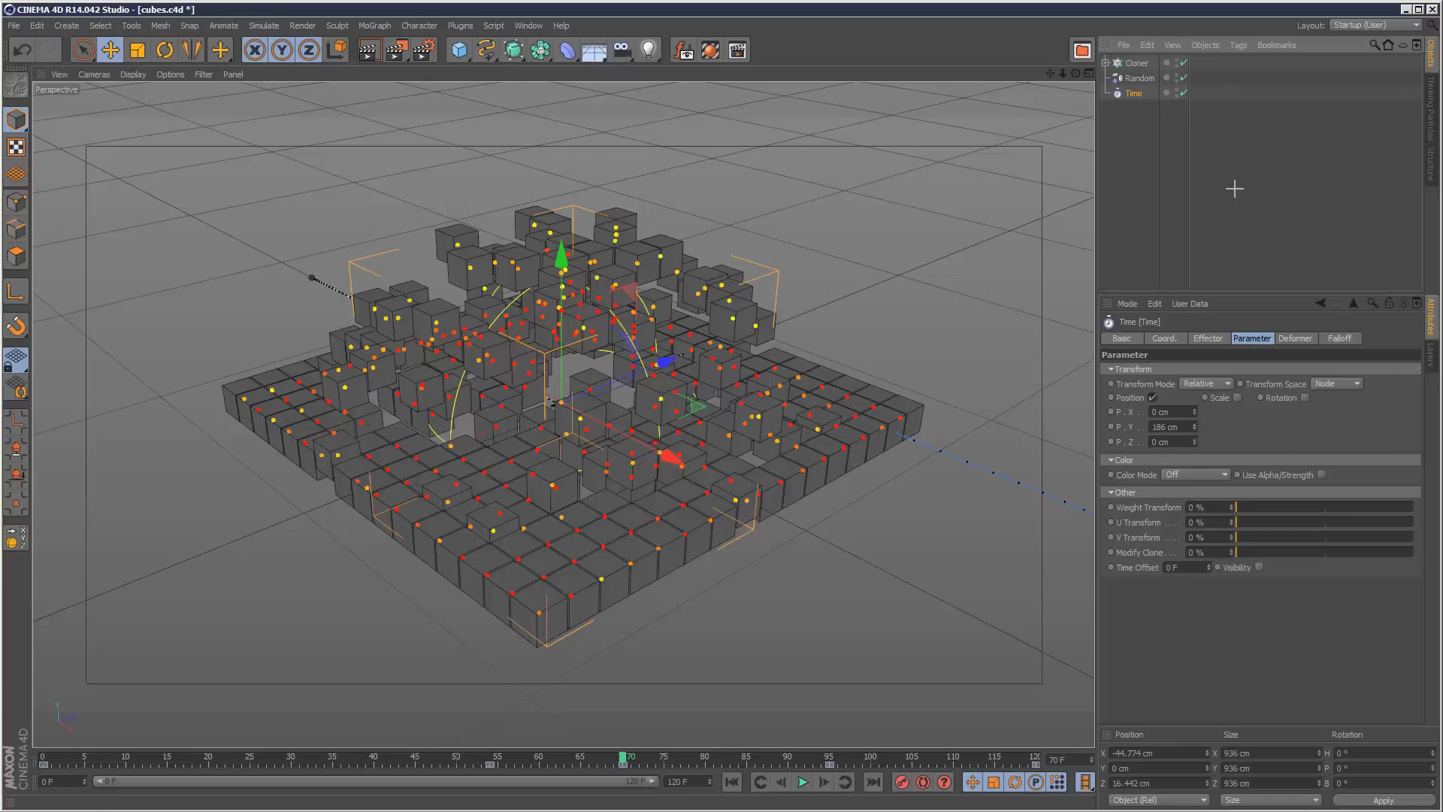
# Turn off the weight display in the Cloner's transform settings and deselect all objects.
pyautogui.click(1137, 63)
pyautogui.click(1234, 339)
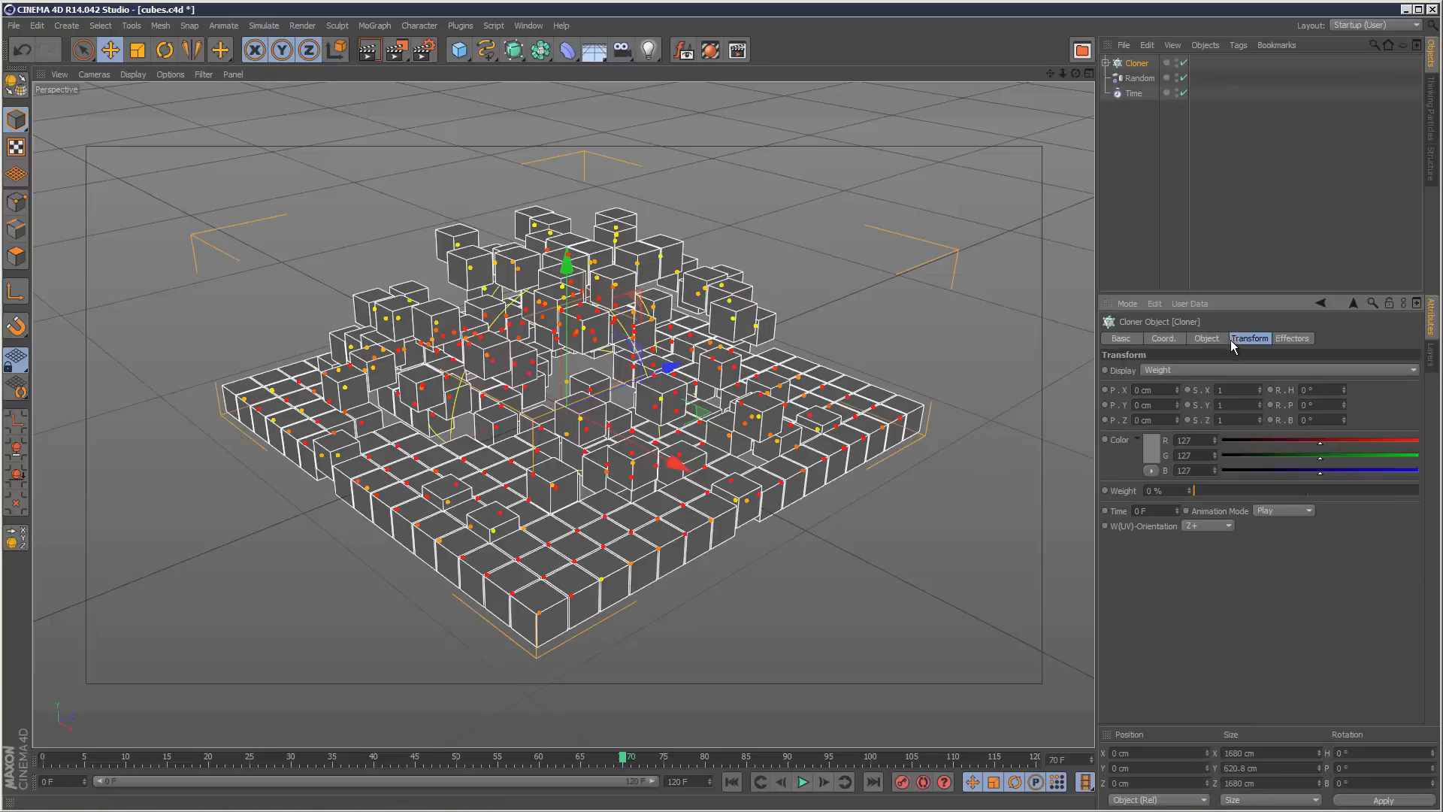
pyautogui.click(1253, 242)
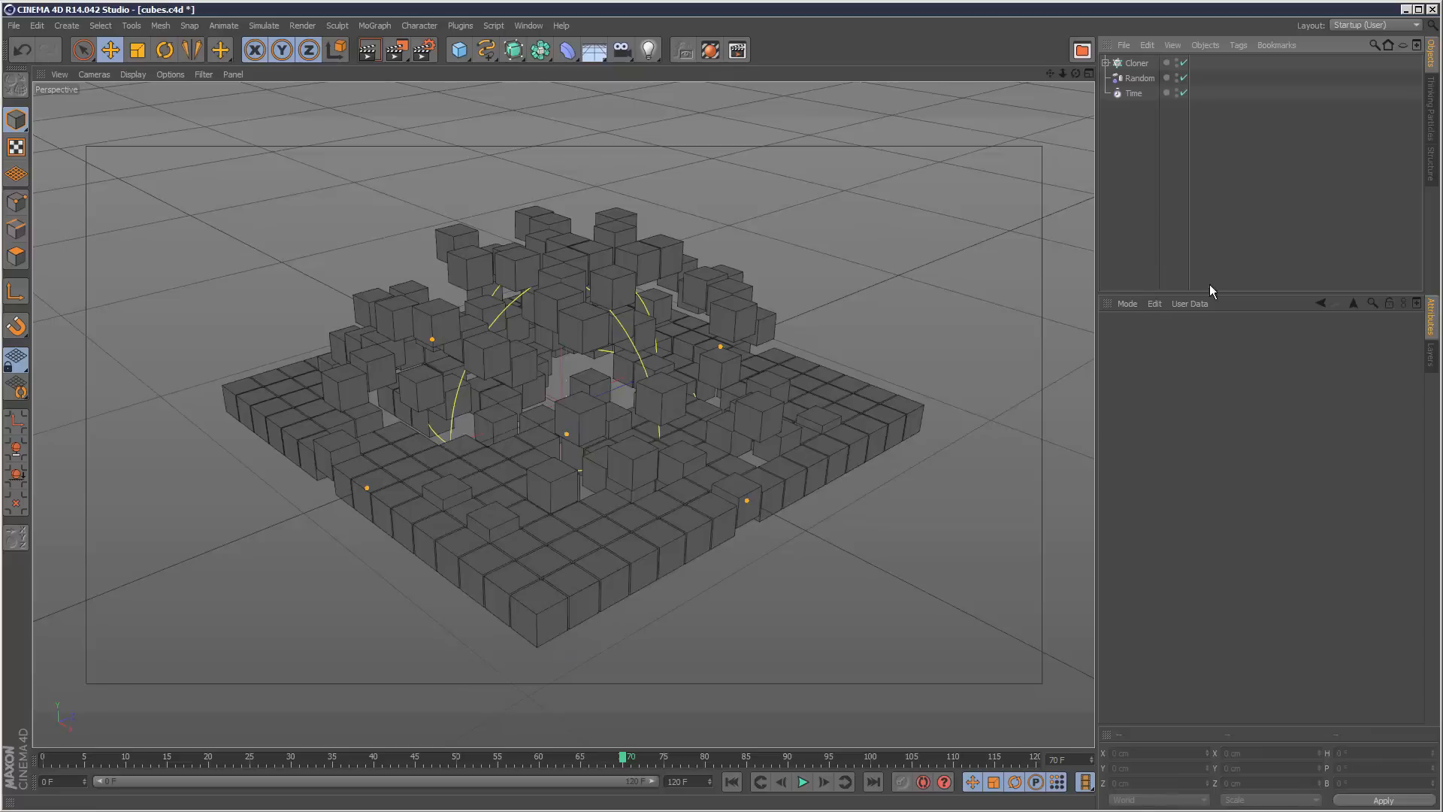
# Play the animation from the start to review how the randomly weighted cubes rise as the falloff crosses the grid.
pyautogui.click(735, 784)
pyautogui.click(800, 784)
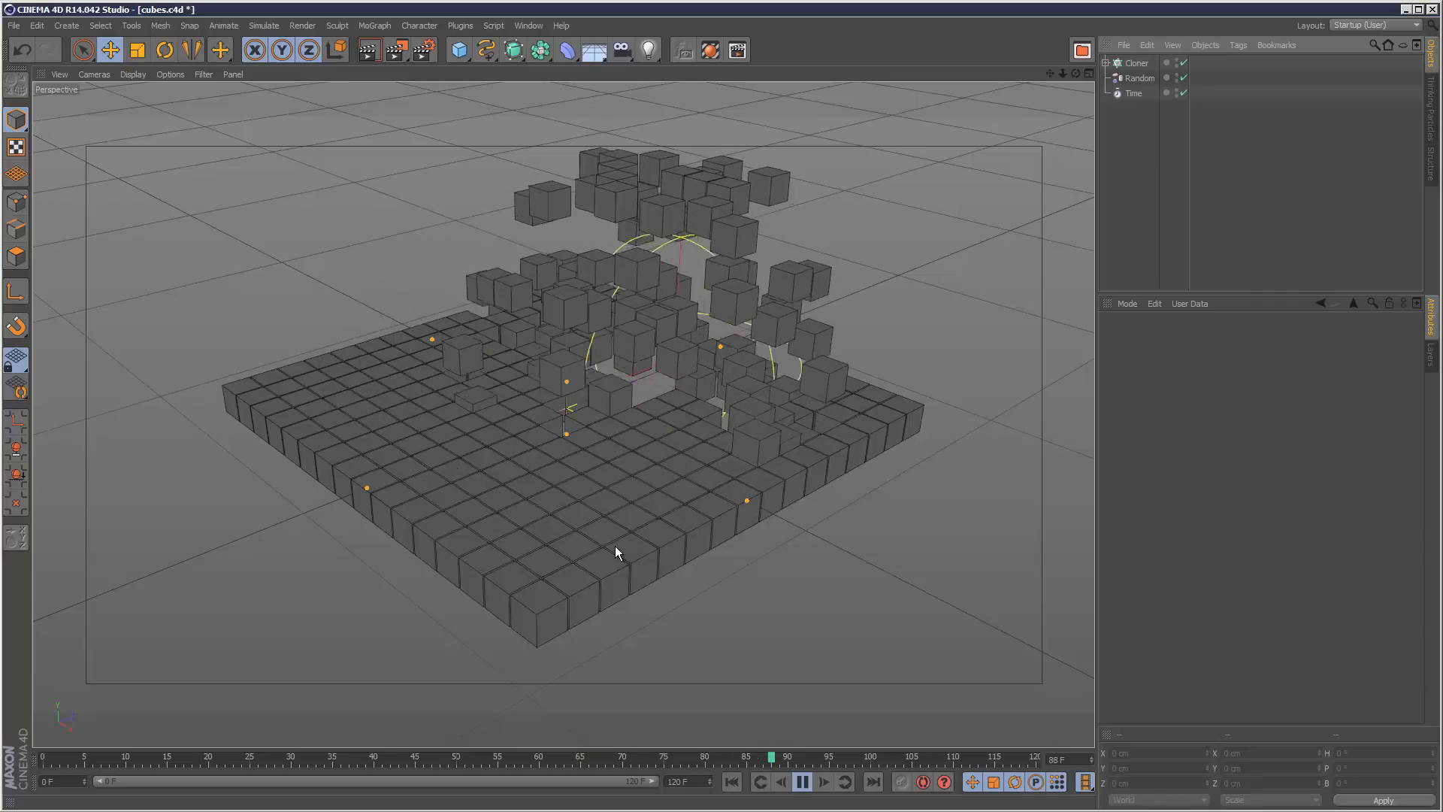
pyautogui.click(803, 782)
# Delete the Time effector's keyframes at frames 0, 54, 70, 95 and 120, leaving it at its frame 54 position over the grid.
pyautogui.click(1133, 93)
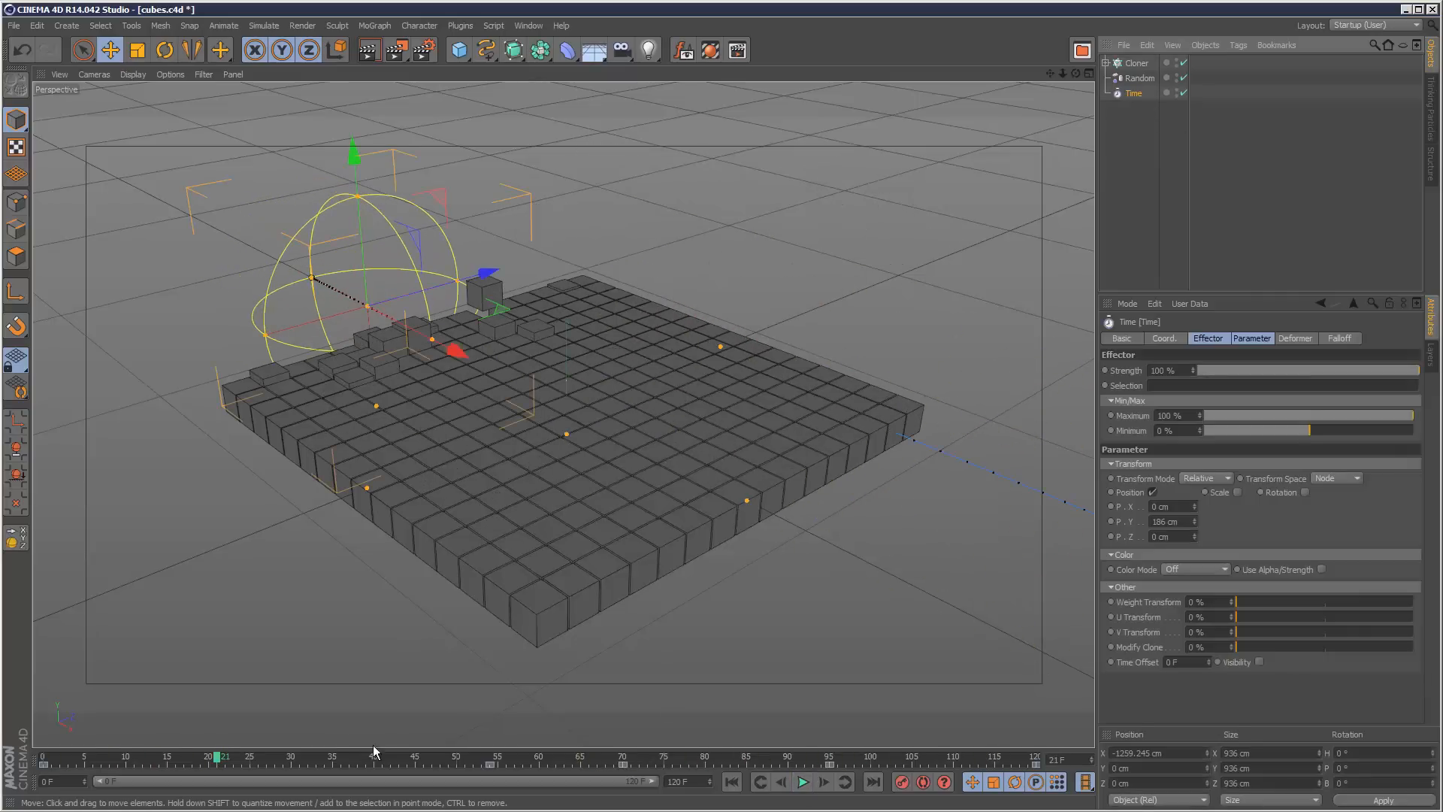
pyautogui.click(1037, 763)
pyautogui.press('Delete')
pyautogui.click(829, 764)
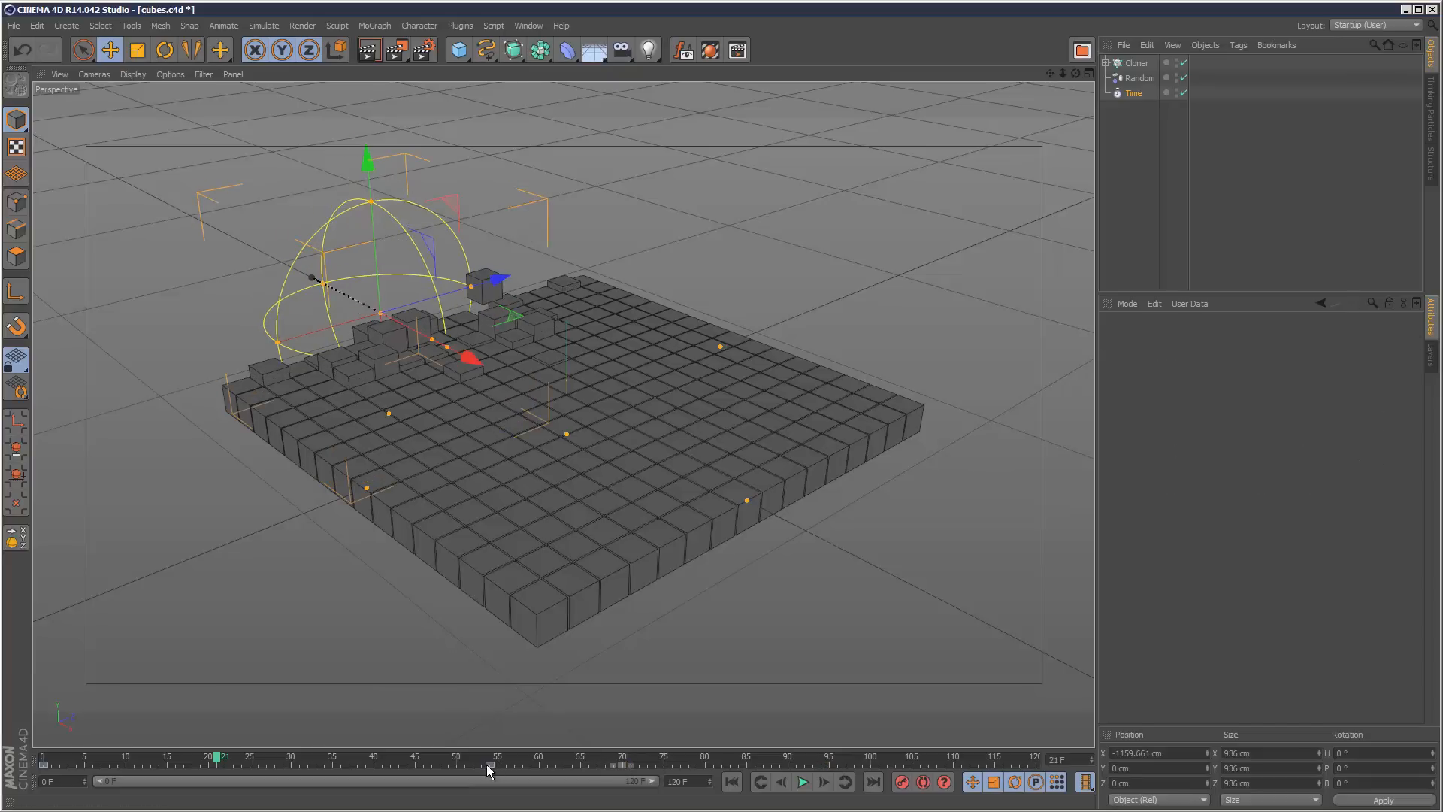
pyautogui.press('Delete')
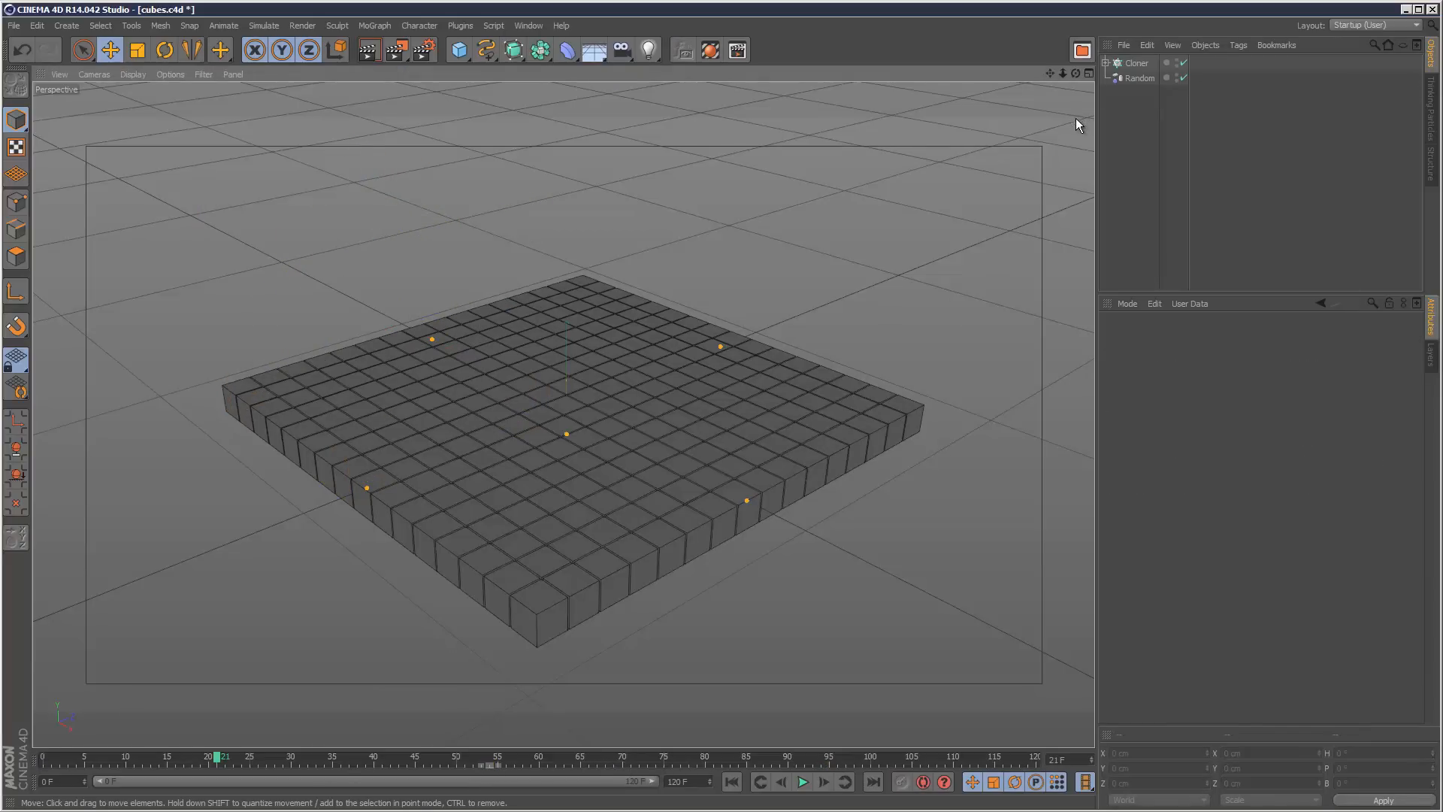
pyautogui.hotkey('ctrl', 'z')
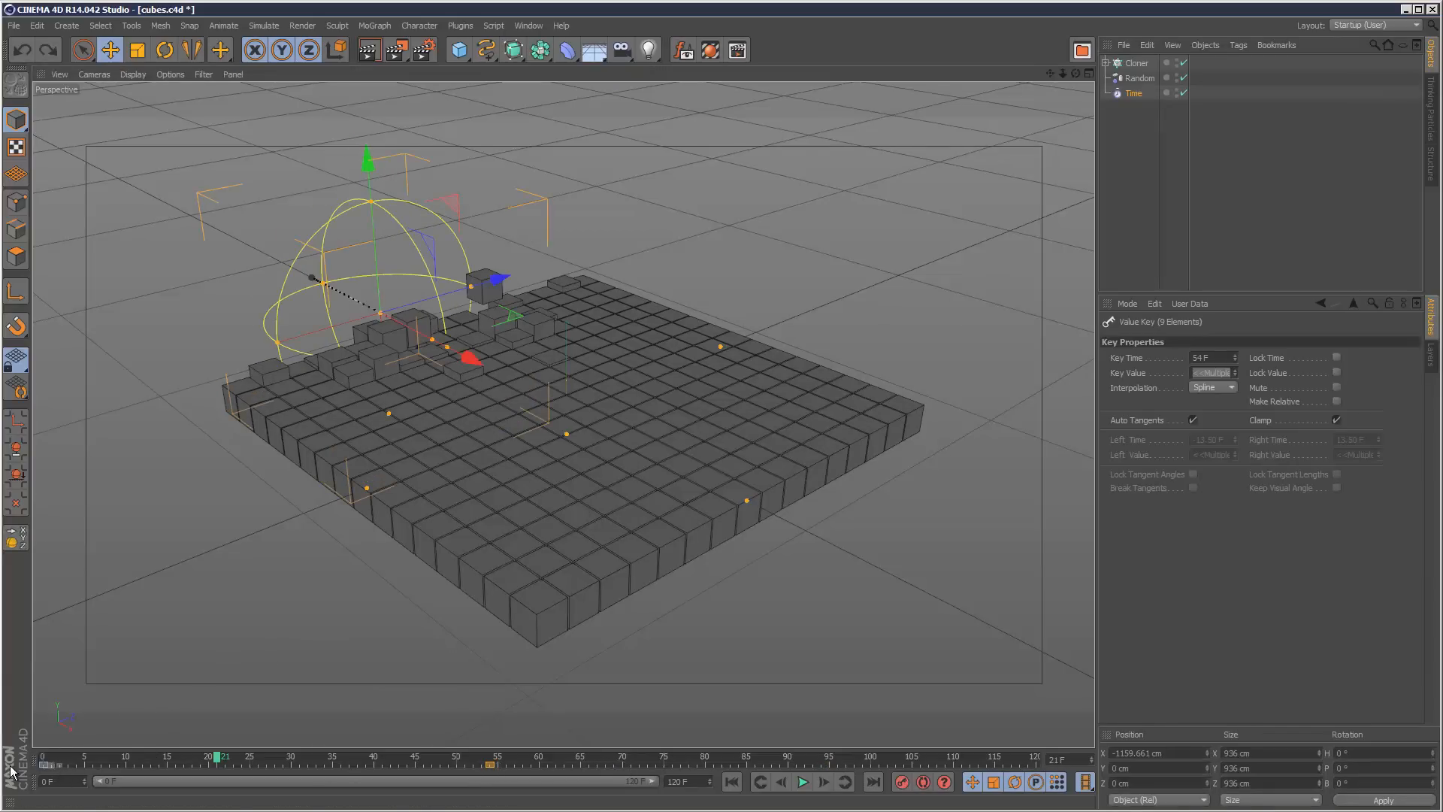
pyautogui.click(47, 773)
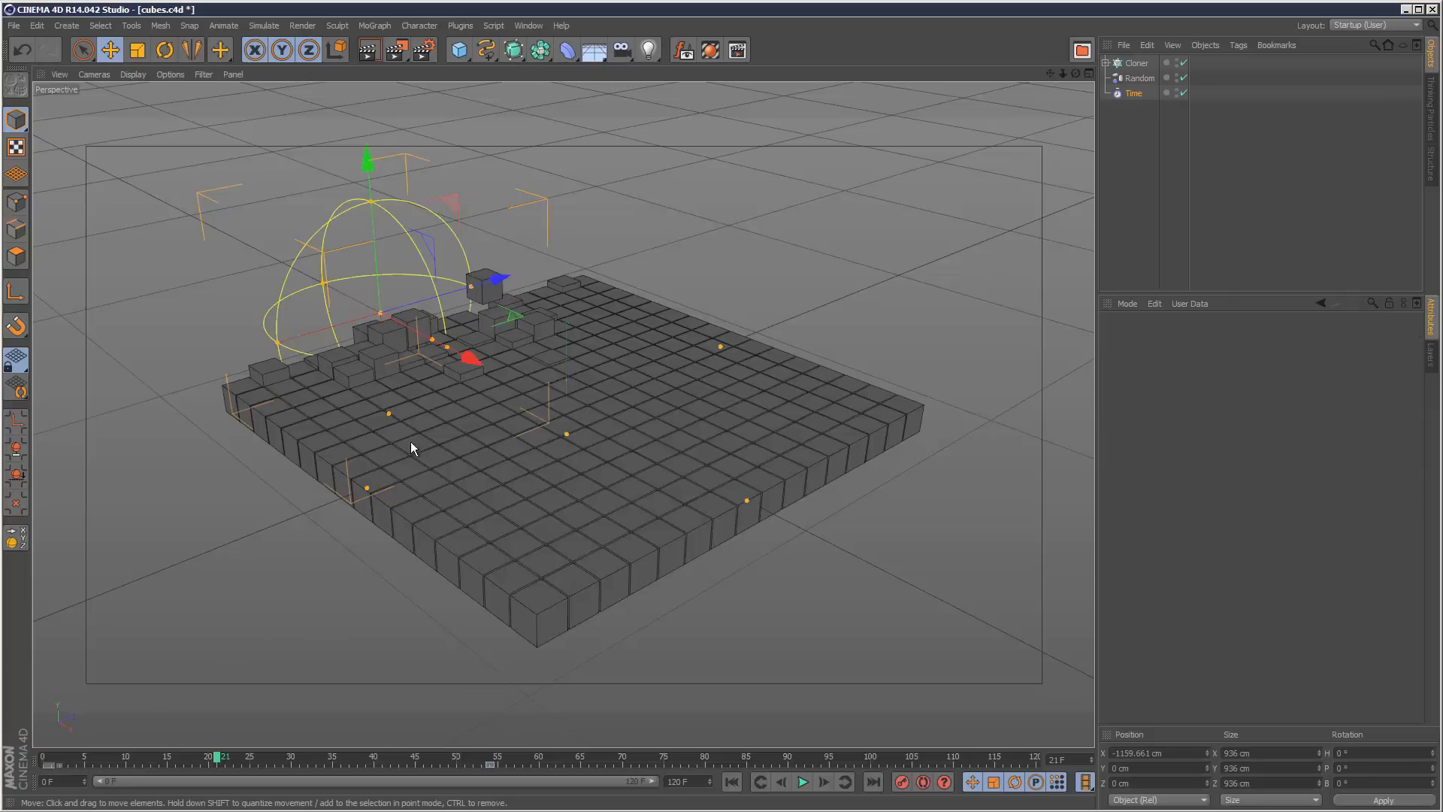
pyautogui.click(487, 776)
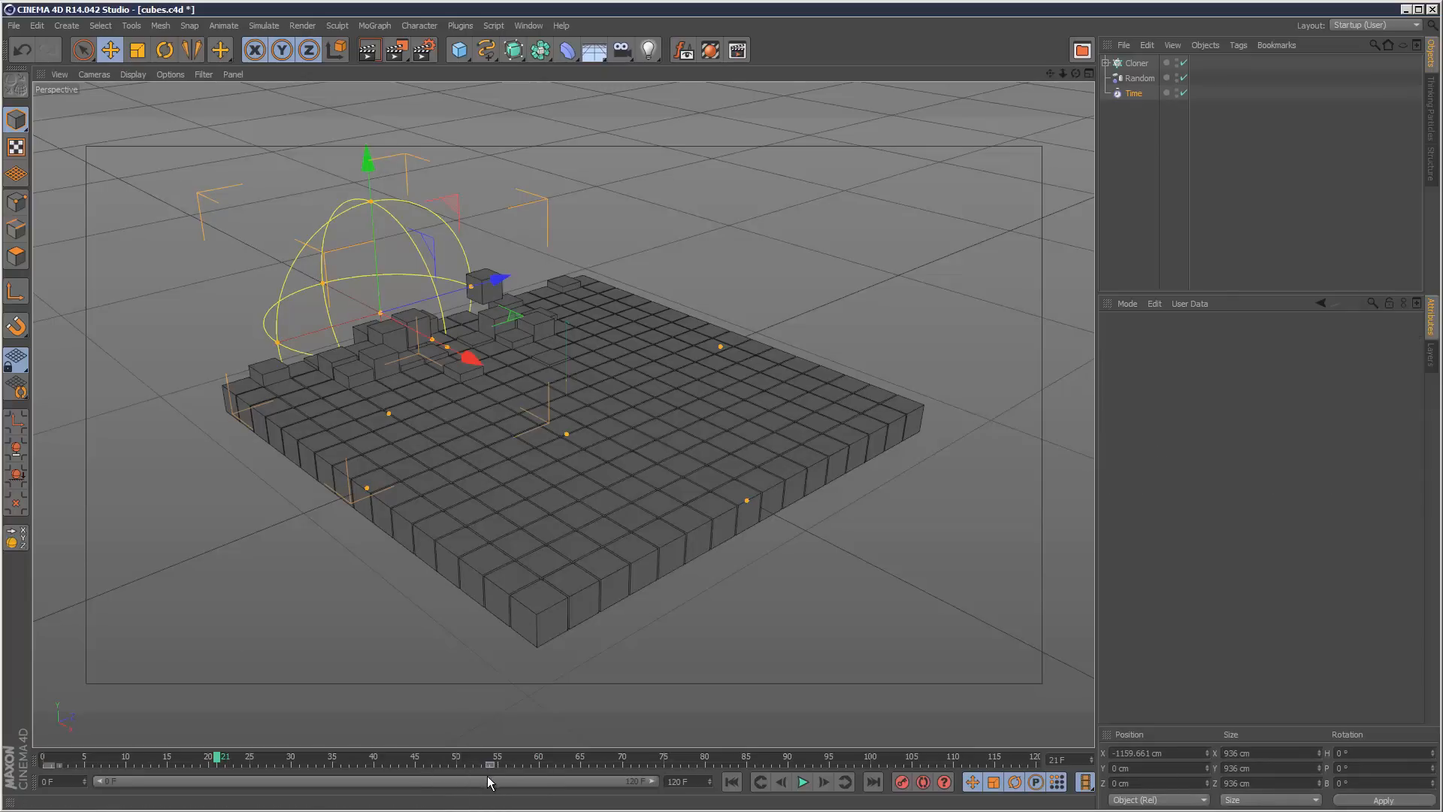
pyautogui.moveTo(481, 768); pyautogui.dragTo(550, 767)
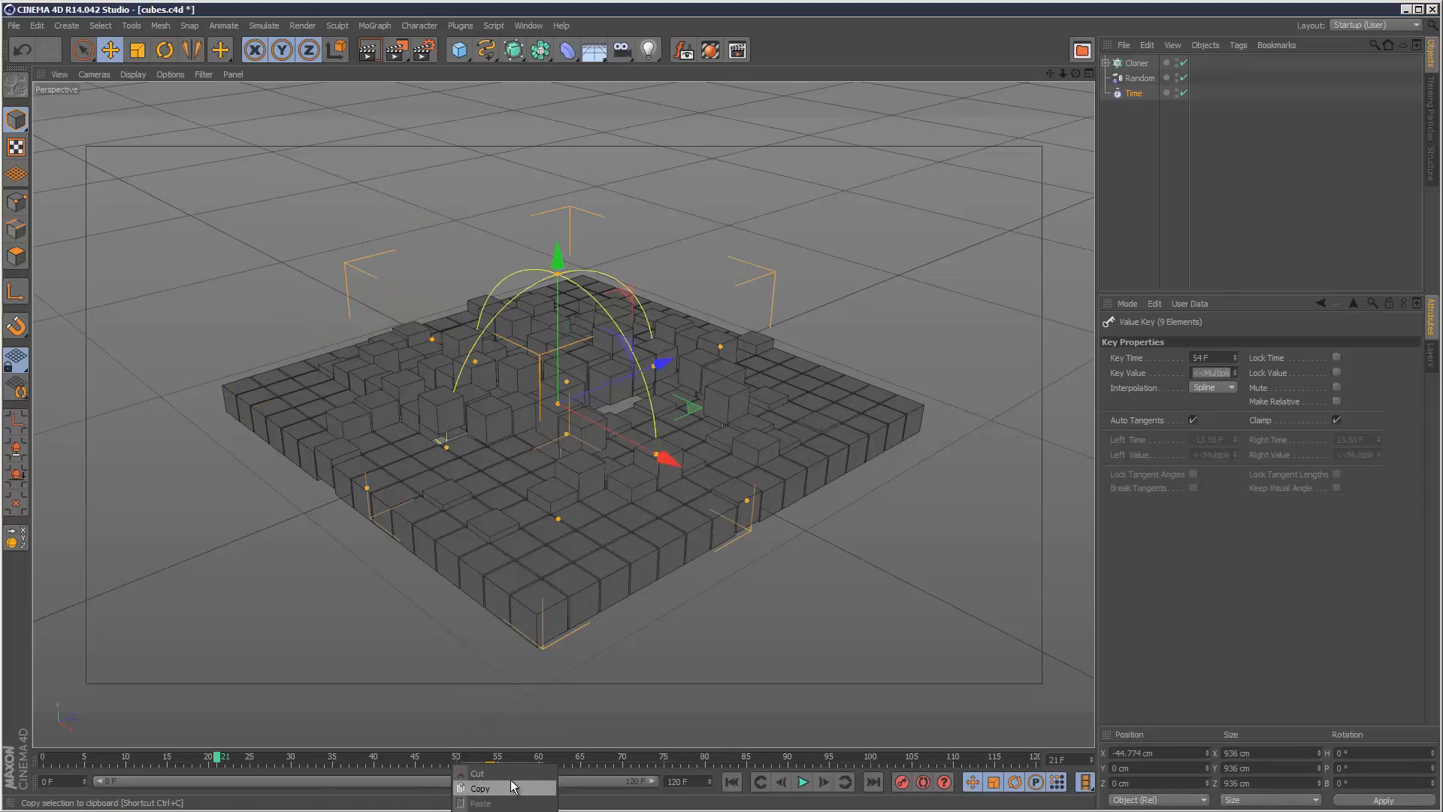
pyautogui.click(511, 784)
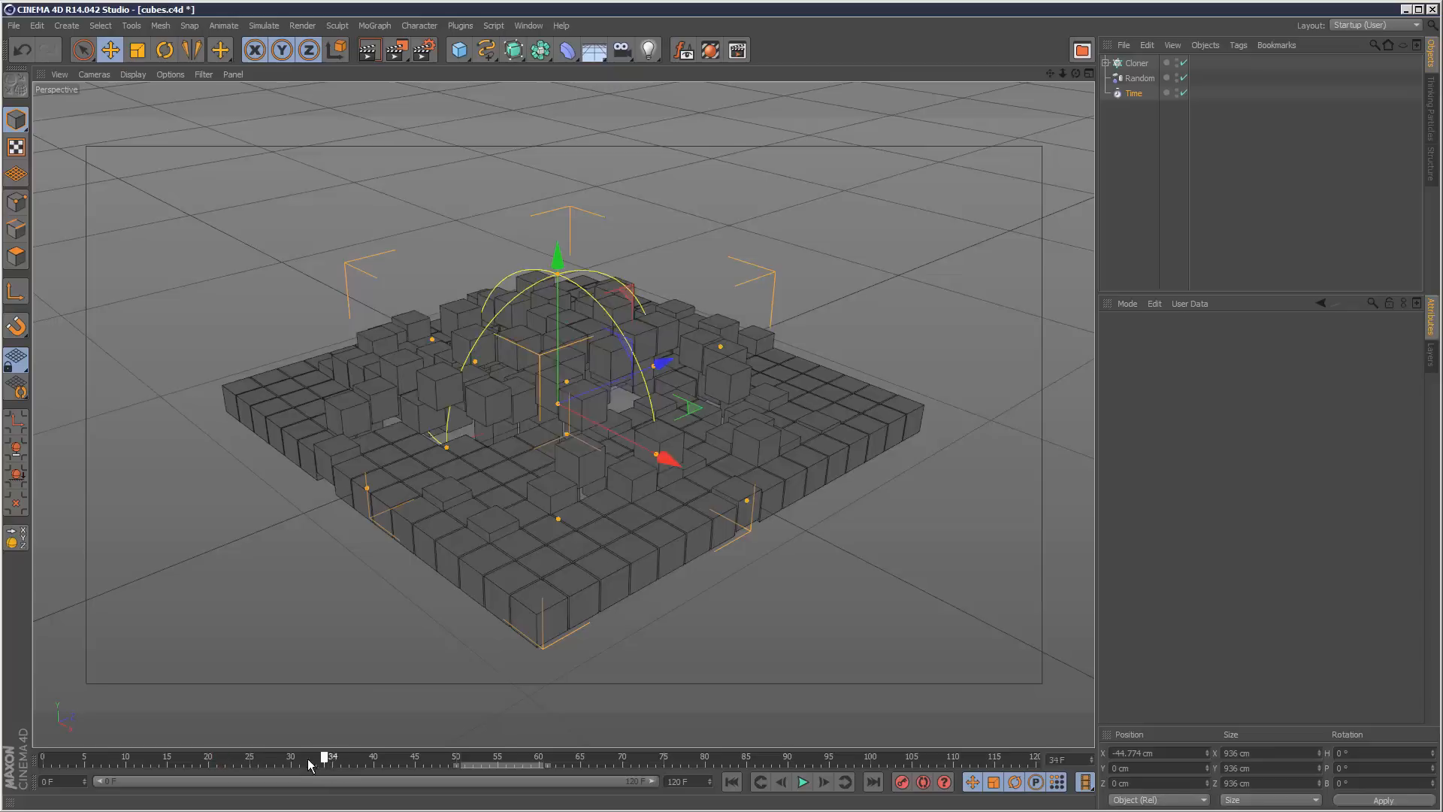
# Deselect all objects and play the animation to review the cubes rising under the stationary falloff.
pyautogui.click(1258, 194)
pyautogui.click(802, 782)
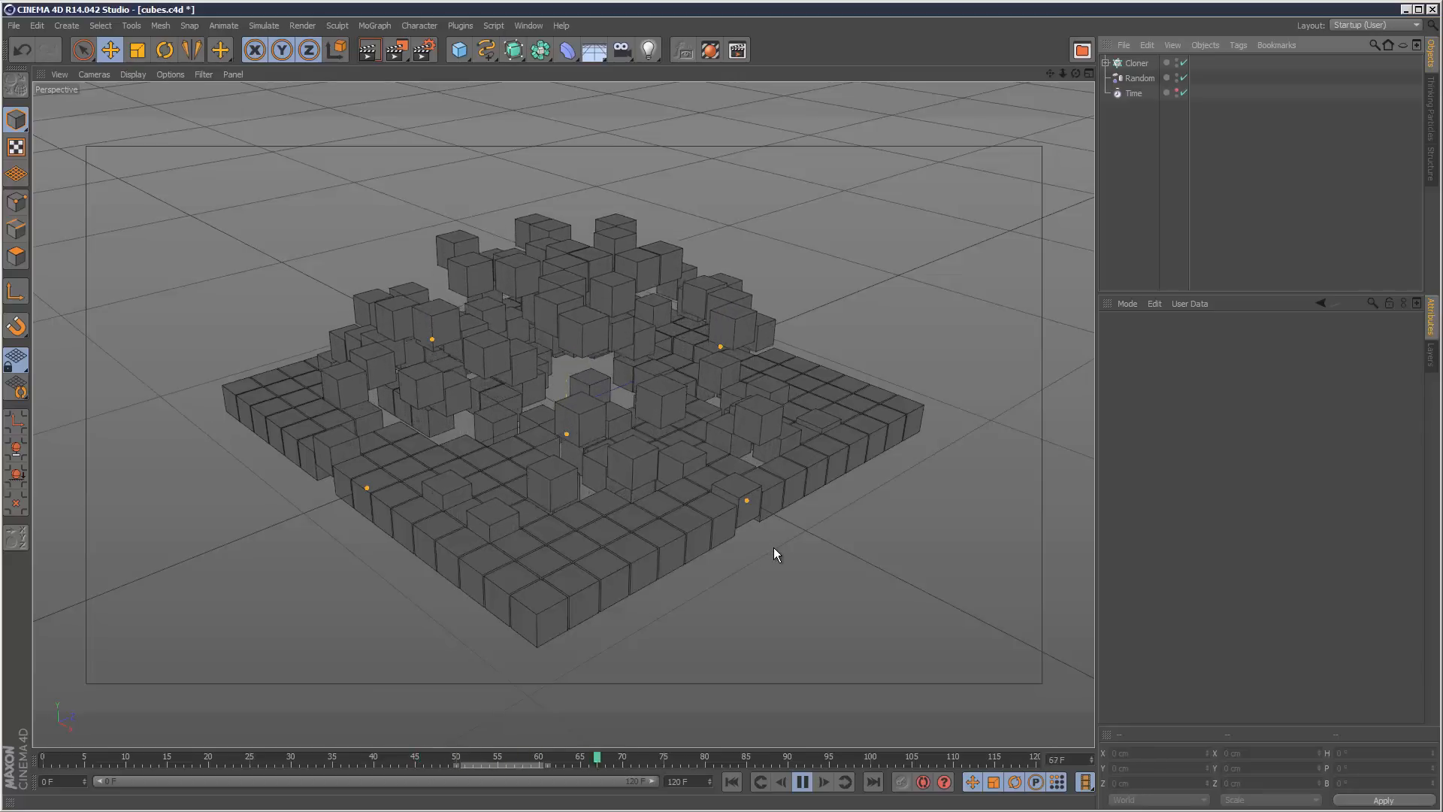
pyautogui.click(804, 783)
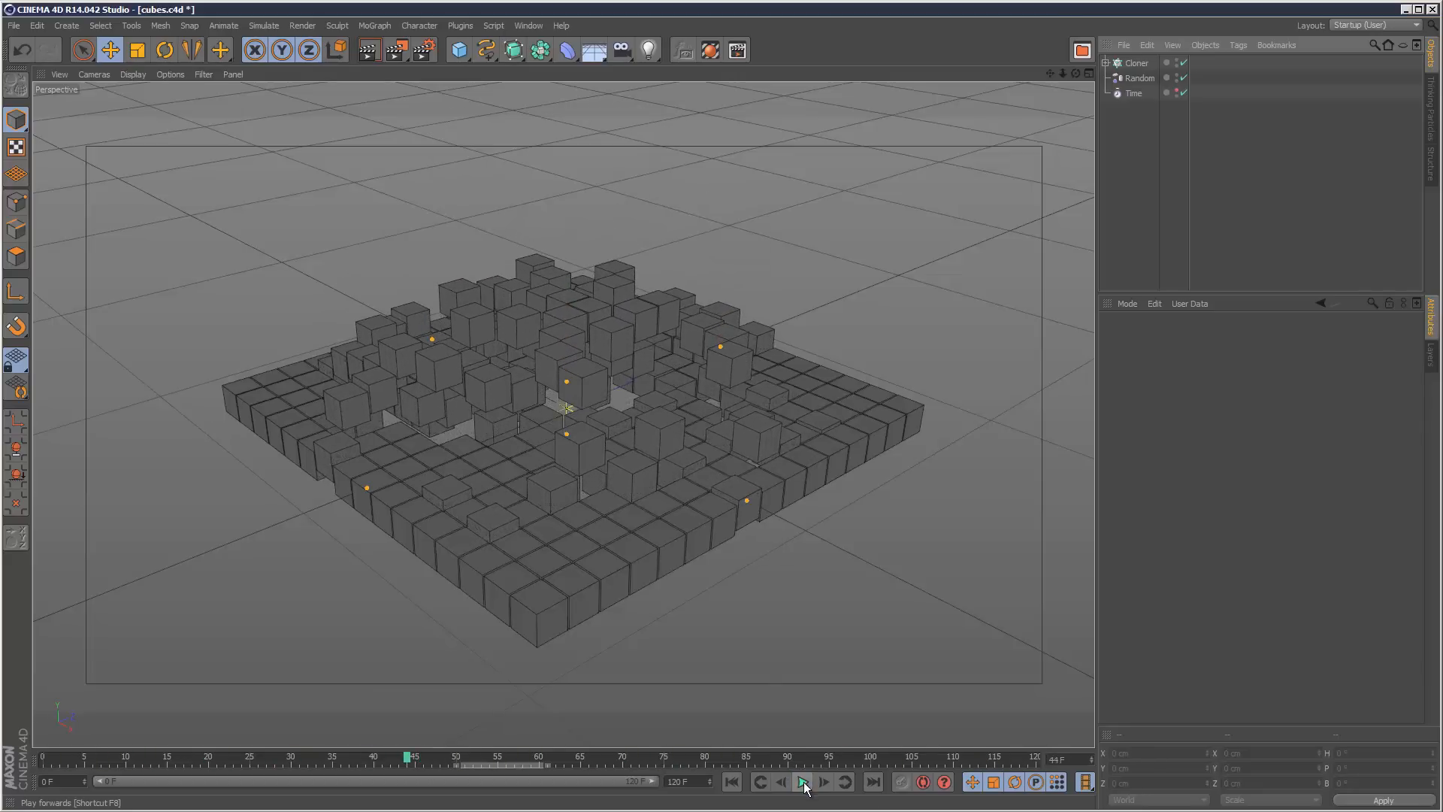
# Keyframe the Random effector's Strength at 100% on frame 0 and 0% on frame 120, then deselect all objects.
pyautogui.click(33, 761)
pyautogui.click(1138, 78)
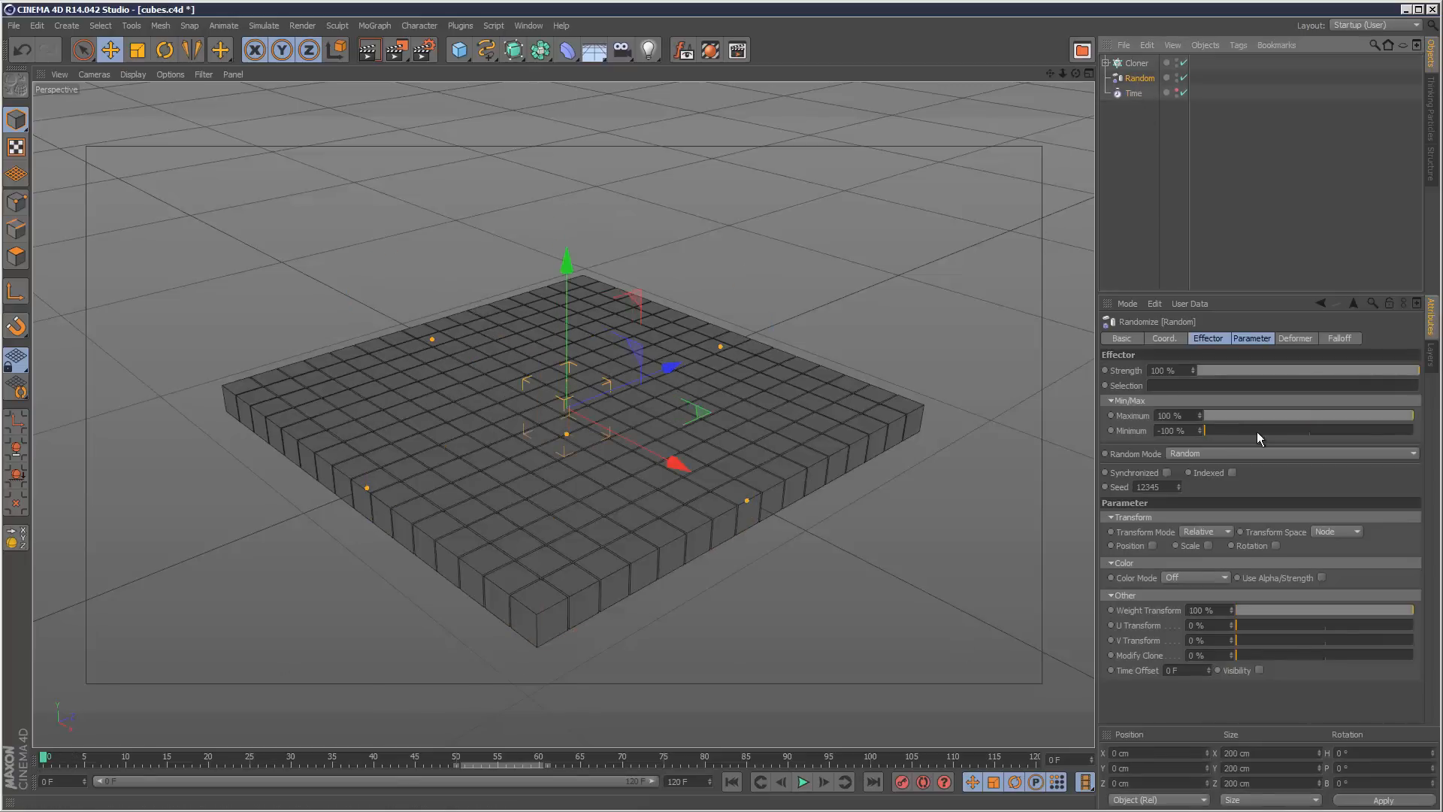
pyautogui.keyDown('ctrl'); pyautogui.click(1105, 371); pyautogui.keyUp('ctrl')
pyautogui.moveTo(1011, 759); pyautogui.dragTo(1042, 757)
pyautogui.moveTo(1242, 371); pyautogui.dragTo(1149, 360)
pyautogui.keyDown('ctrl'); pyautogui.click(1105, 370); pyautogui.keyUp('ctrl')
pyautogui.click(1248, 252)
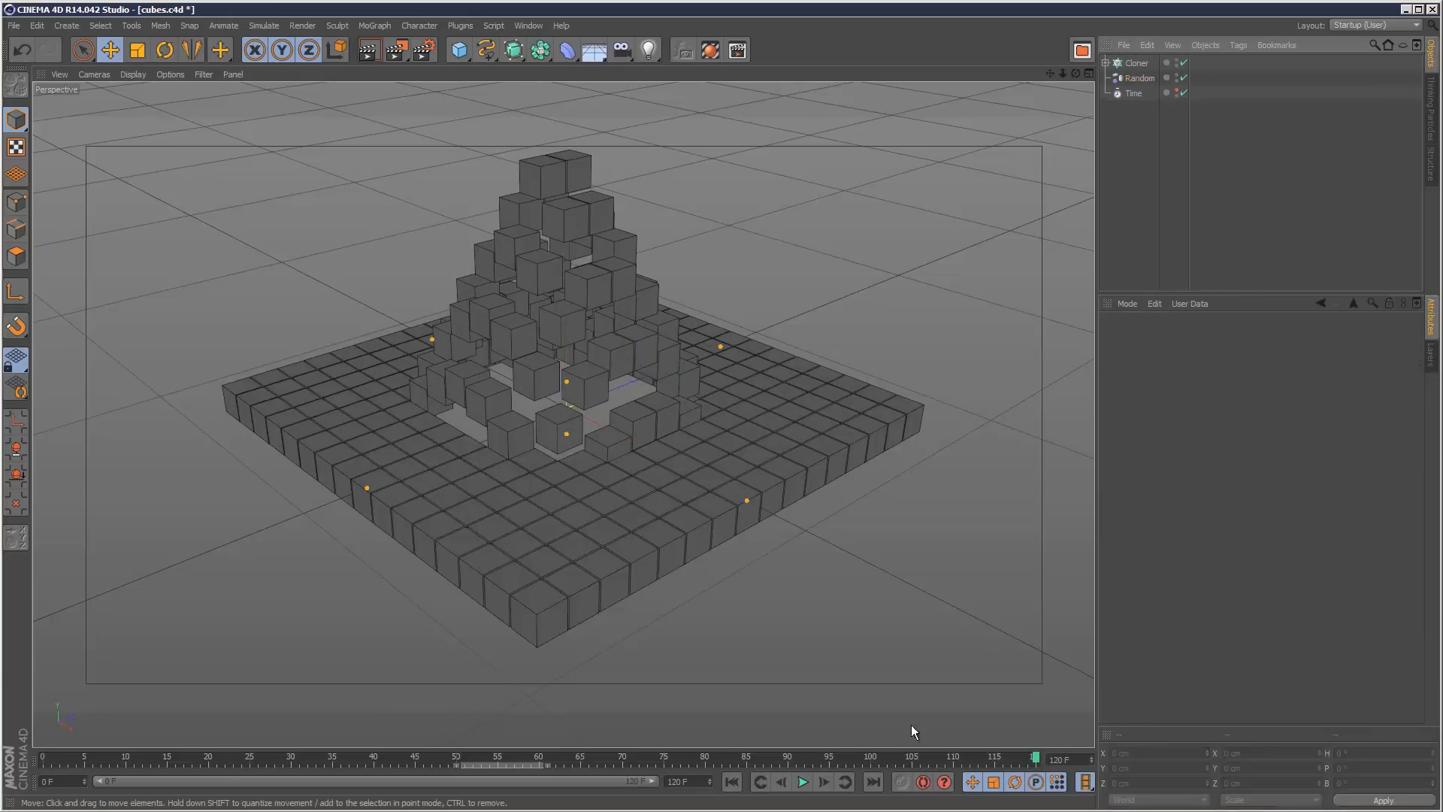
# Play the animation from frame 0 to review how the keyframed random strength affects the rising cubes.
pyautogui.click(732, 781)
pyautogui.click(803, 782)
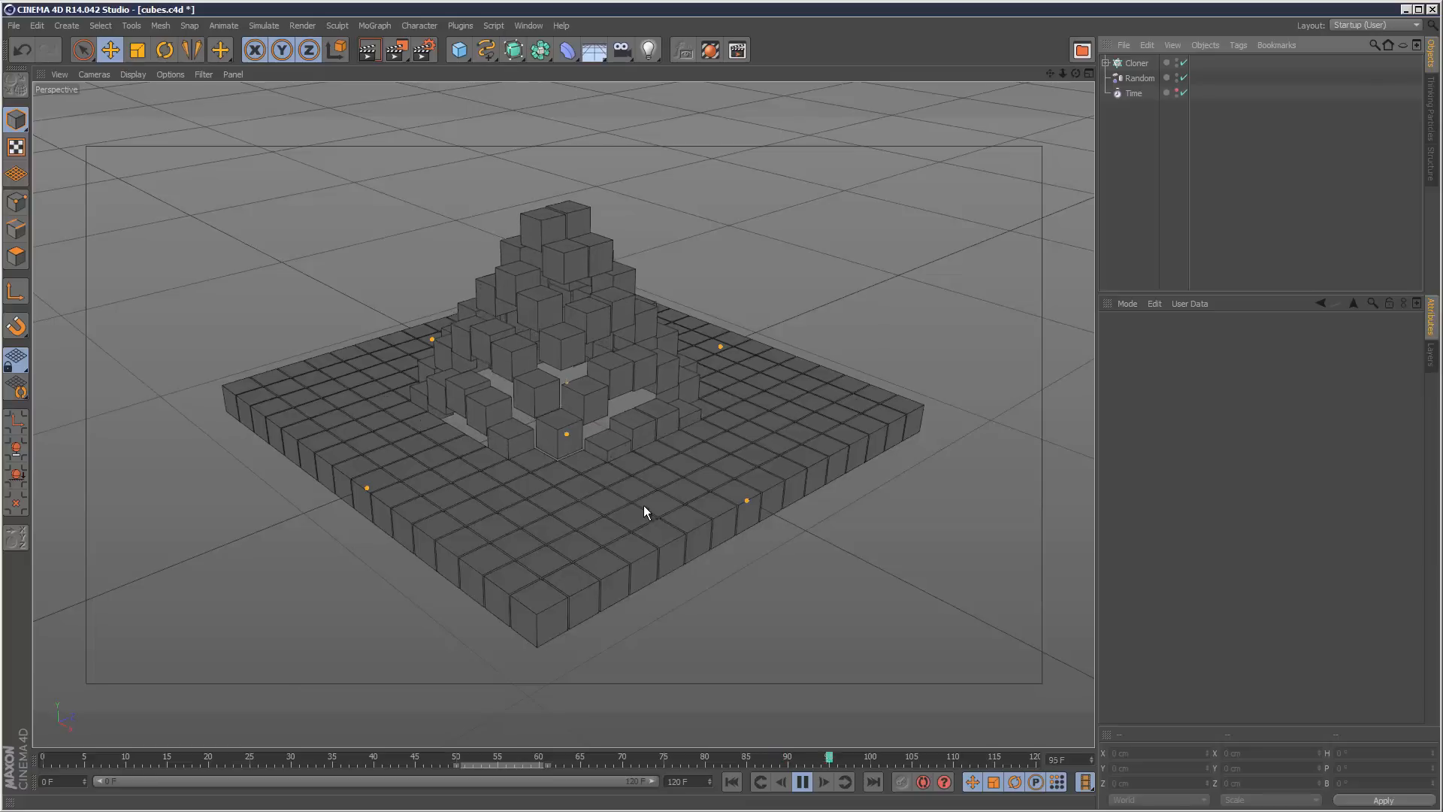
pyautogui.click(803, 783)
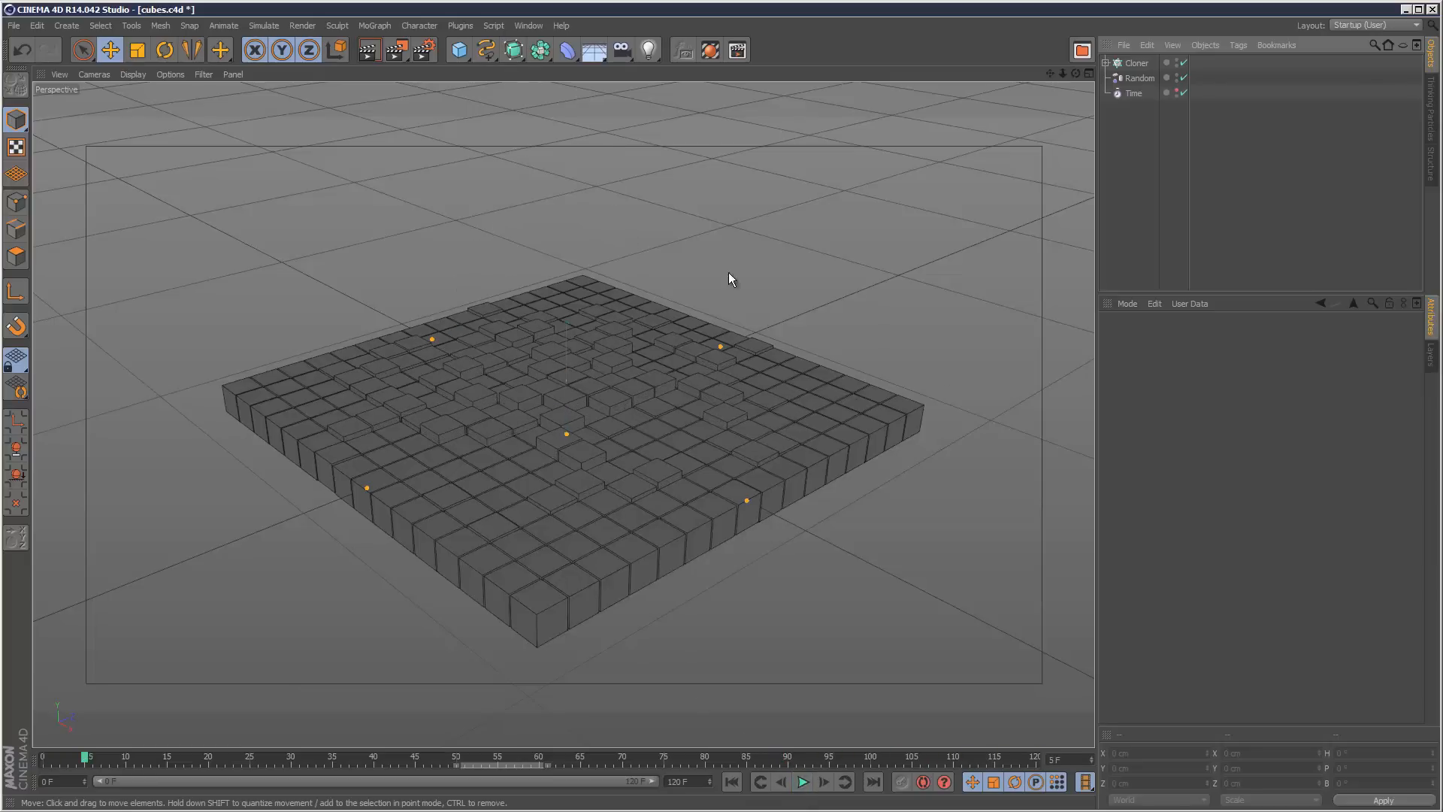
# Select the Time effector to show its effector and parameter settings.
pyautogui.click(1135, 94)
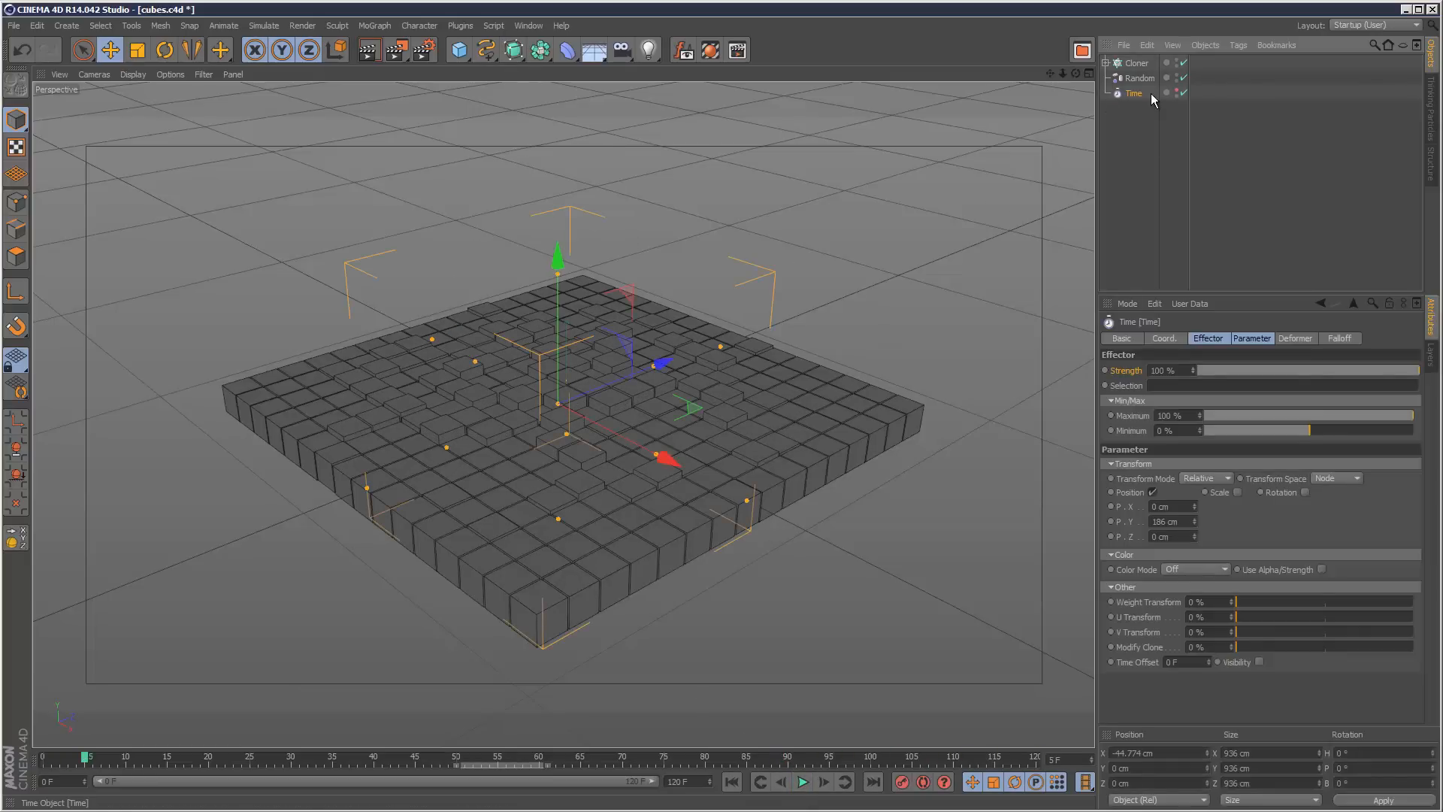